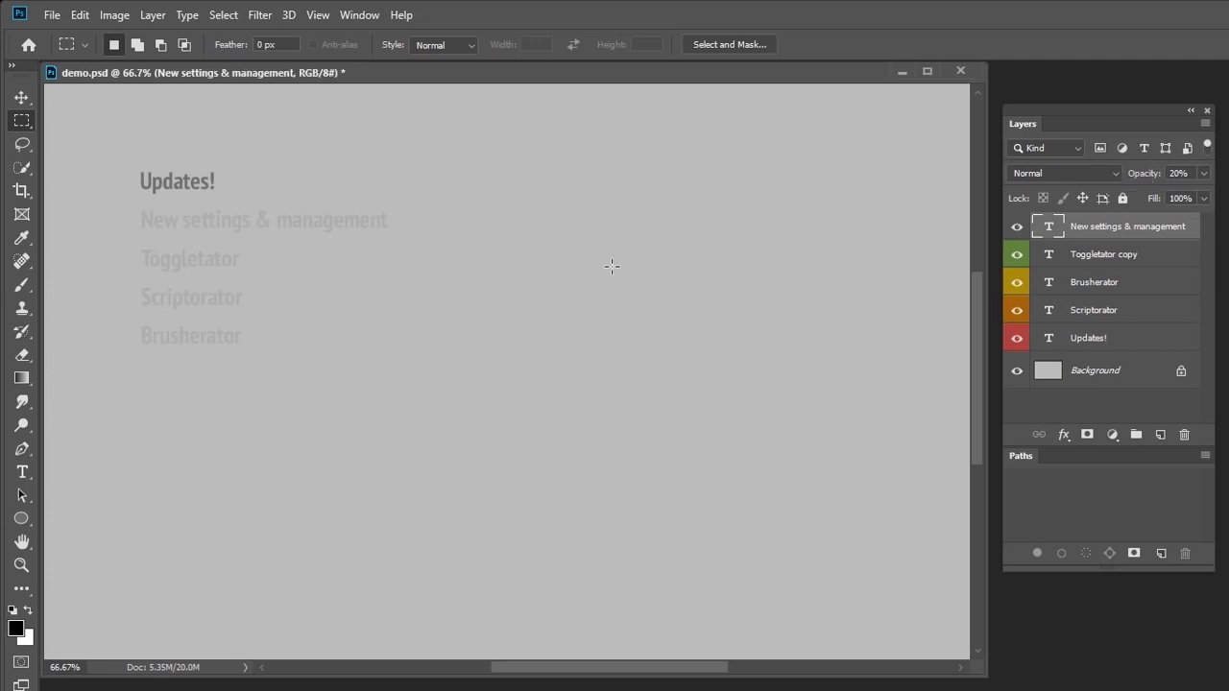
- Set the opacity of the "New settings & management" text layer to 100%
key("v")
key("0")
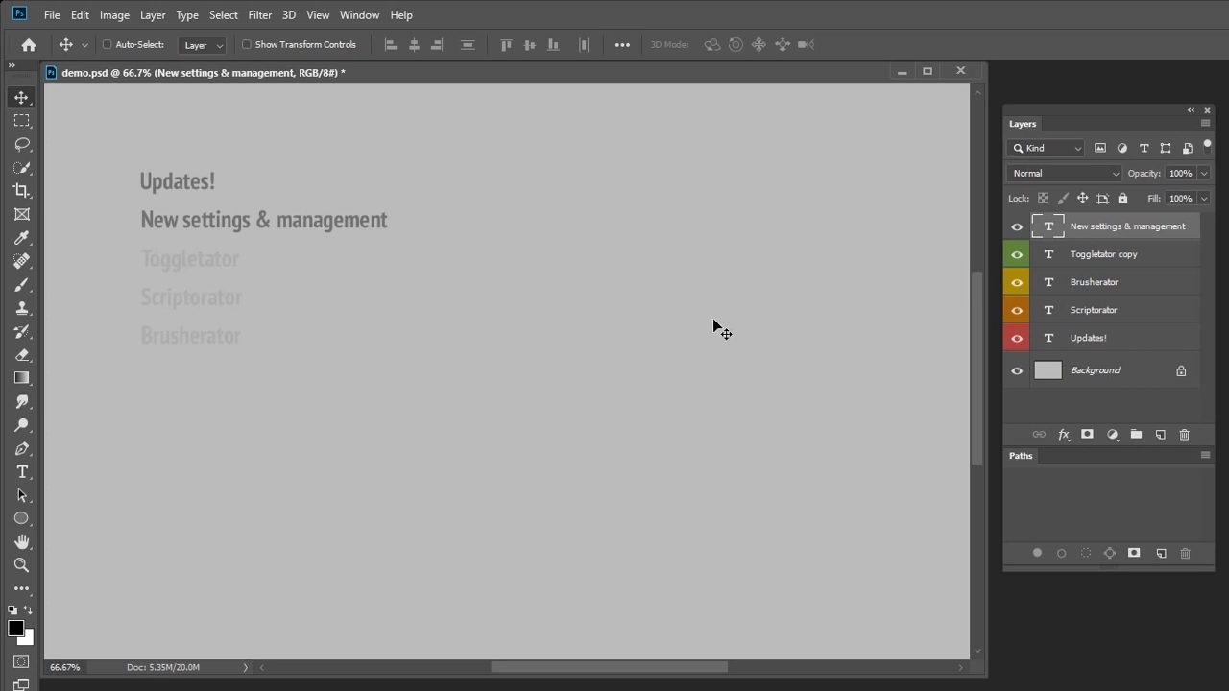
- Switch to Sublime Text and set smartZoom to false and zoom to 12.5 in toggle_zoom.jsx
key("alt+Tab")
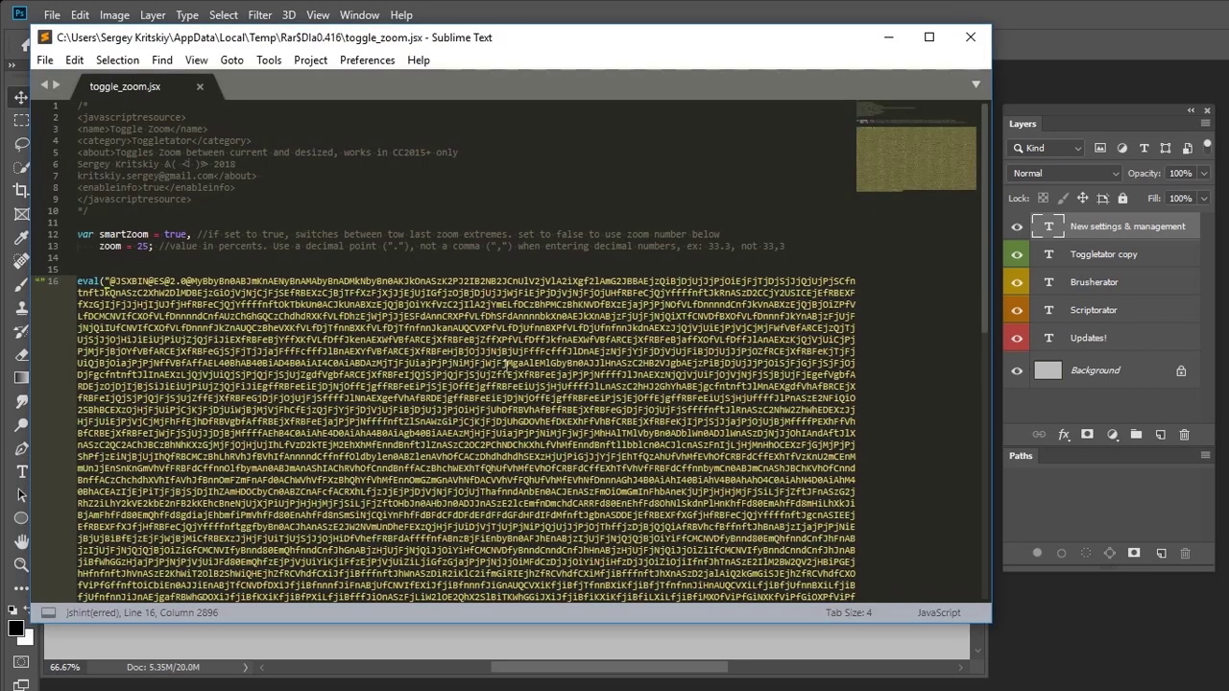
left_click_drag(403, 41, 434, 43)
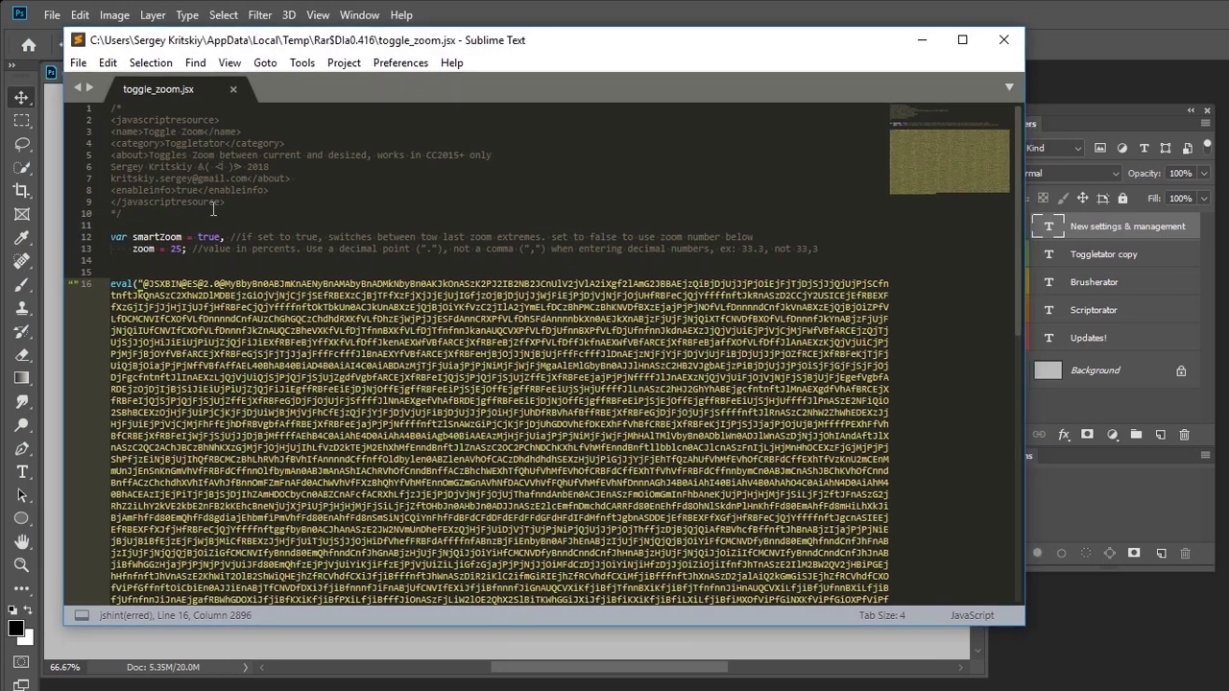
double_click(208, 236)
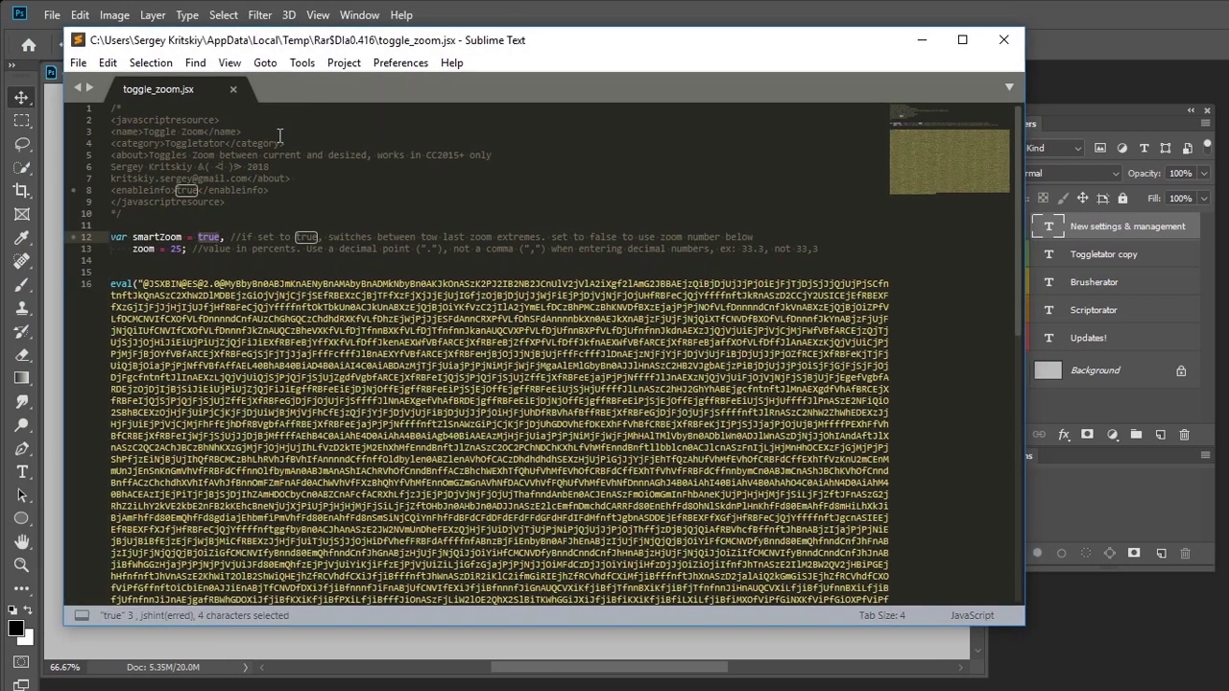
type("false")
key("Up")
key("Up")
key("Up")
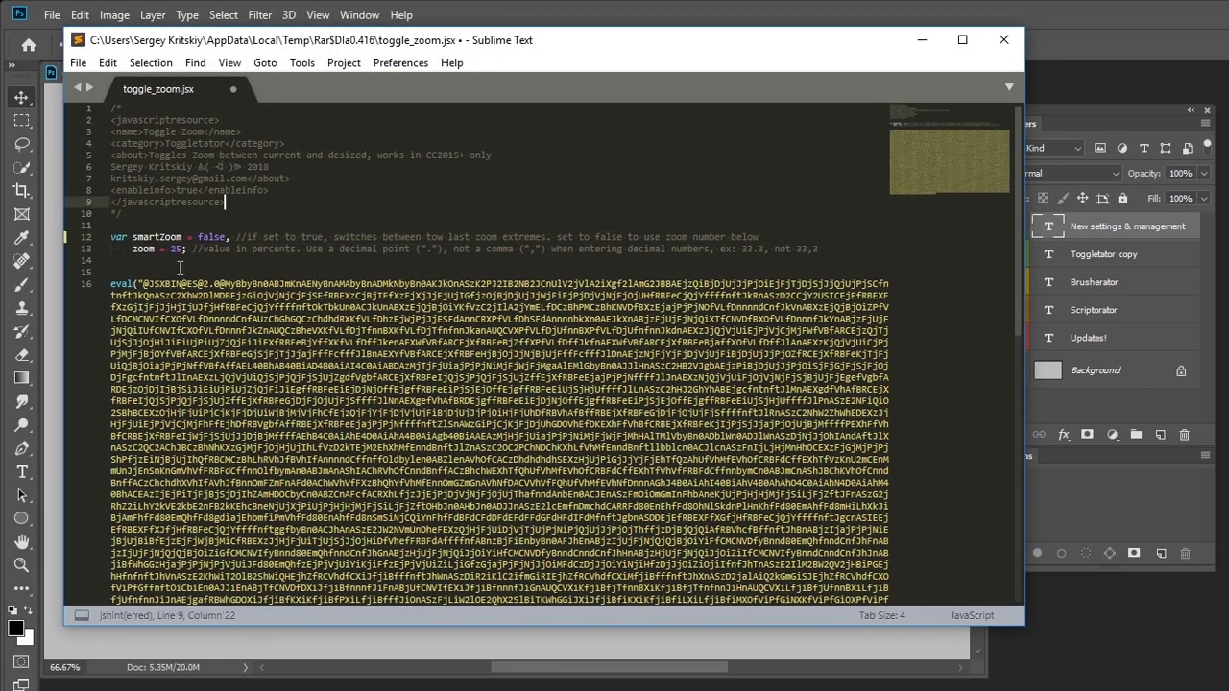
double_click(173, 248)
type("12.5")
key("Left")
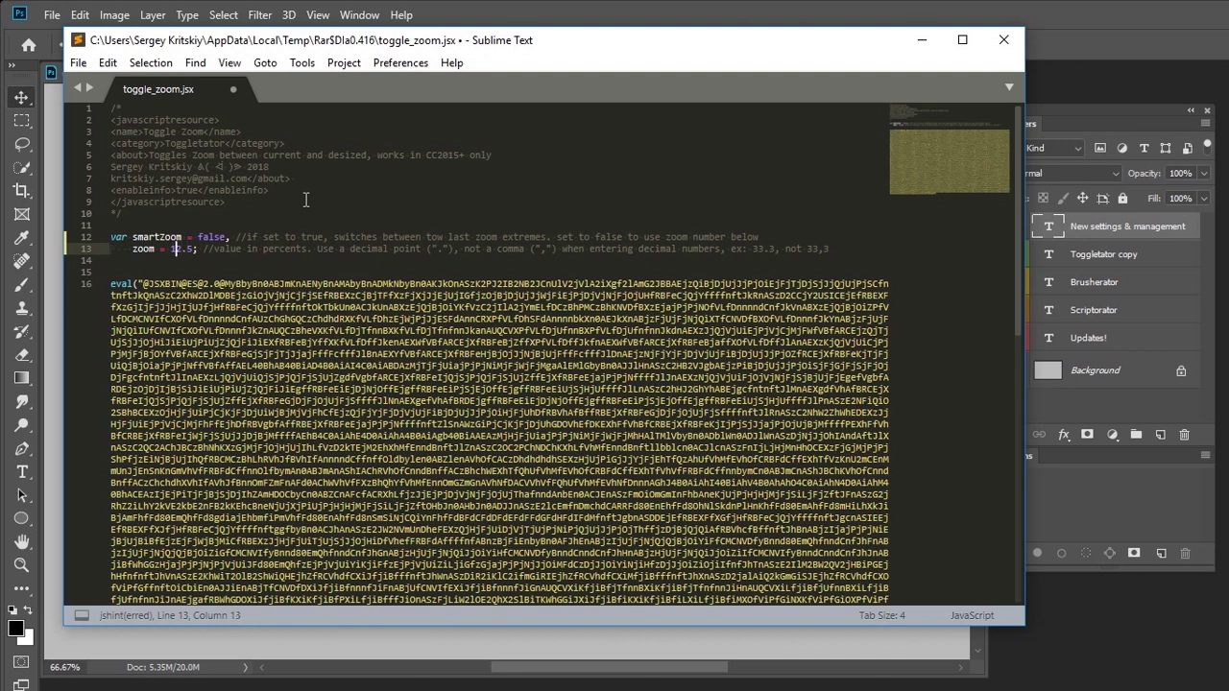
key("Left")
key("shift+Right")
key("shift+Right")
key("shift+Right")
key("shift+Right")
type("\"")
key("ctrl+z")
- Close toggle_zoom.jsx without saving the changes and return to Photoshop
double_click(264, 237)
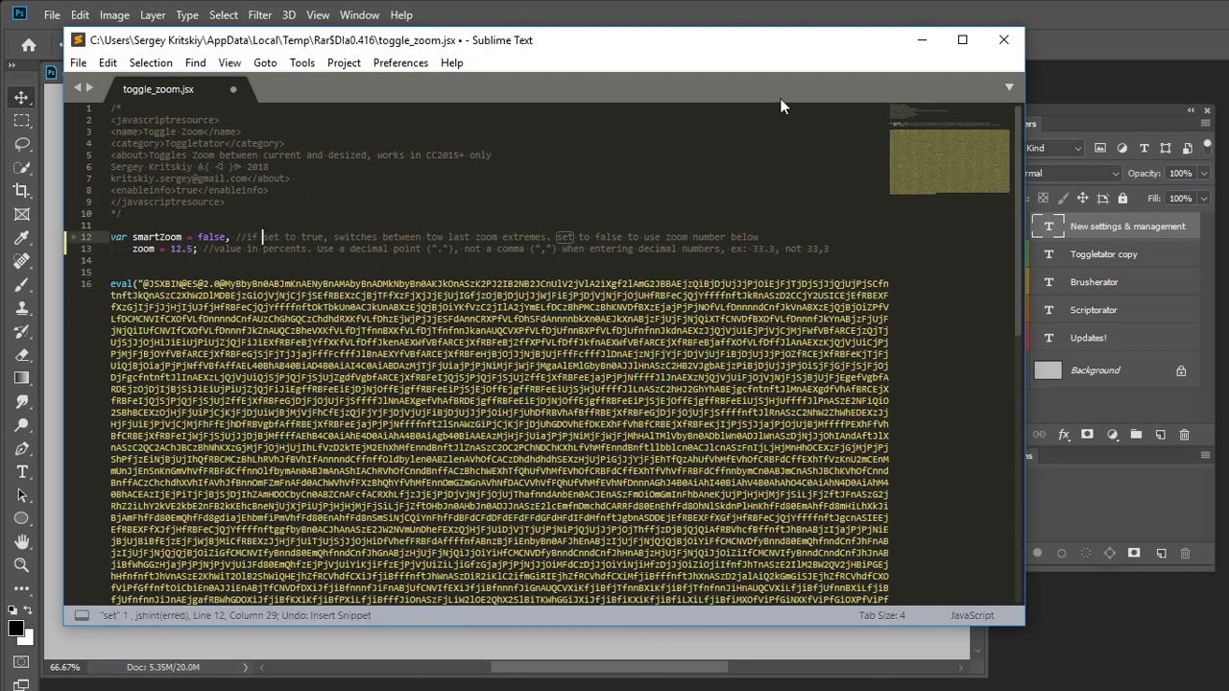
left_click(989, 48)
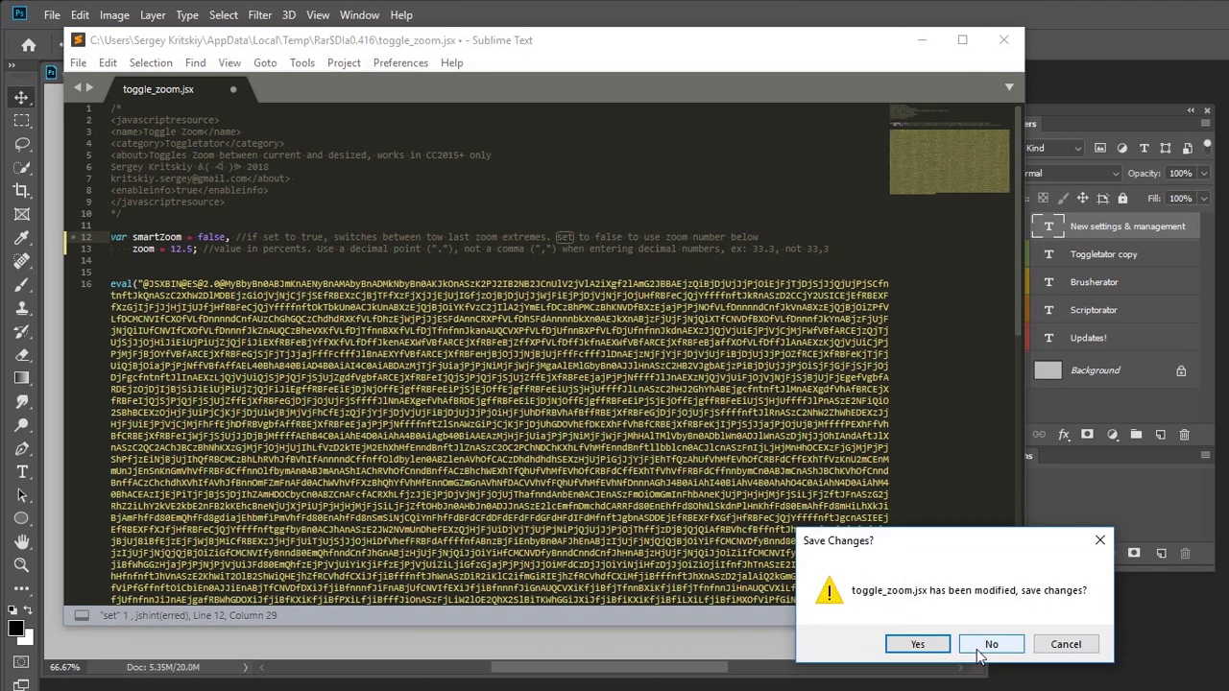
left_click(991, 650)
- Bring the Brusherator panel over the document, open Toggletator Settings and look through its list of scripts
mouse_move(818, 687)
left_mouse_down()
mouse_move(818, 415)
mouse_move(843, 412)
left_mouse_up()
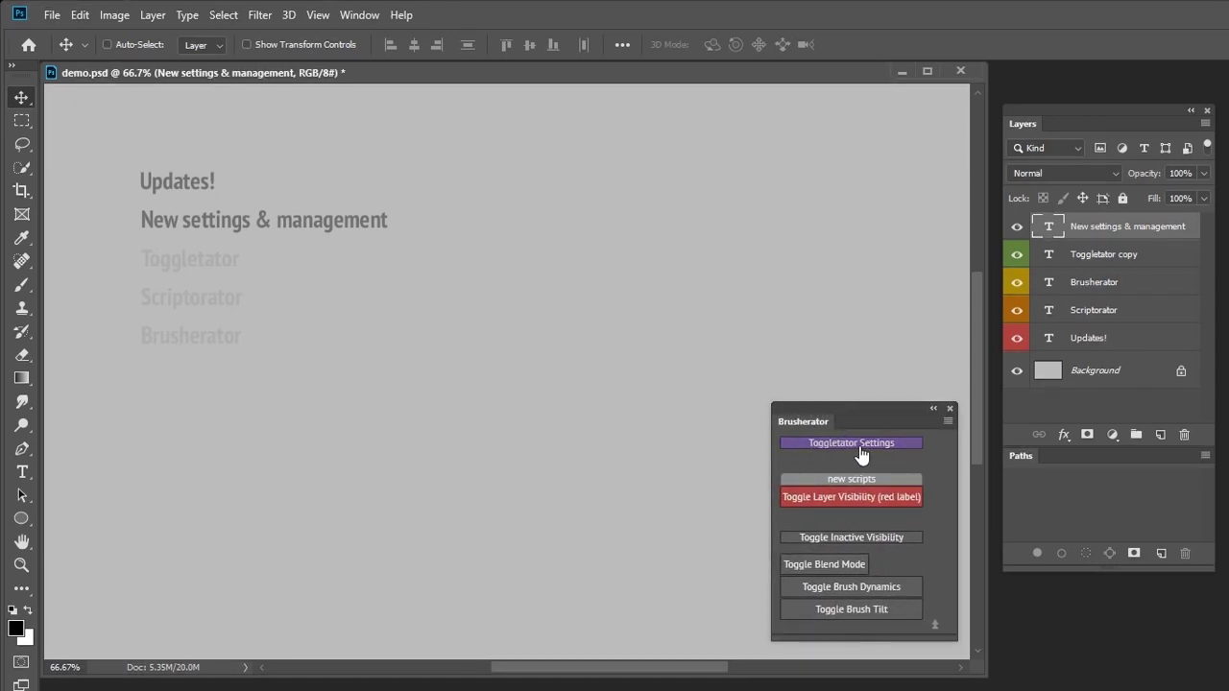
left_click(909, 446)
mouse_move(576, 418)
left_mouse_down()
mouse_move(716, 249)
mouse_move(702, 248)
left_mouse_up()
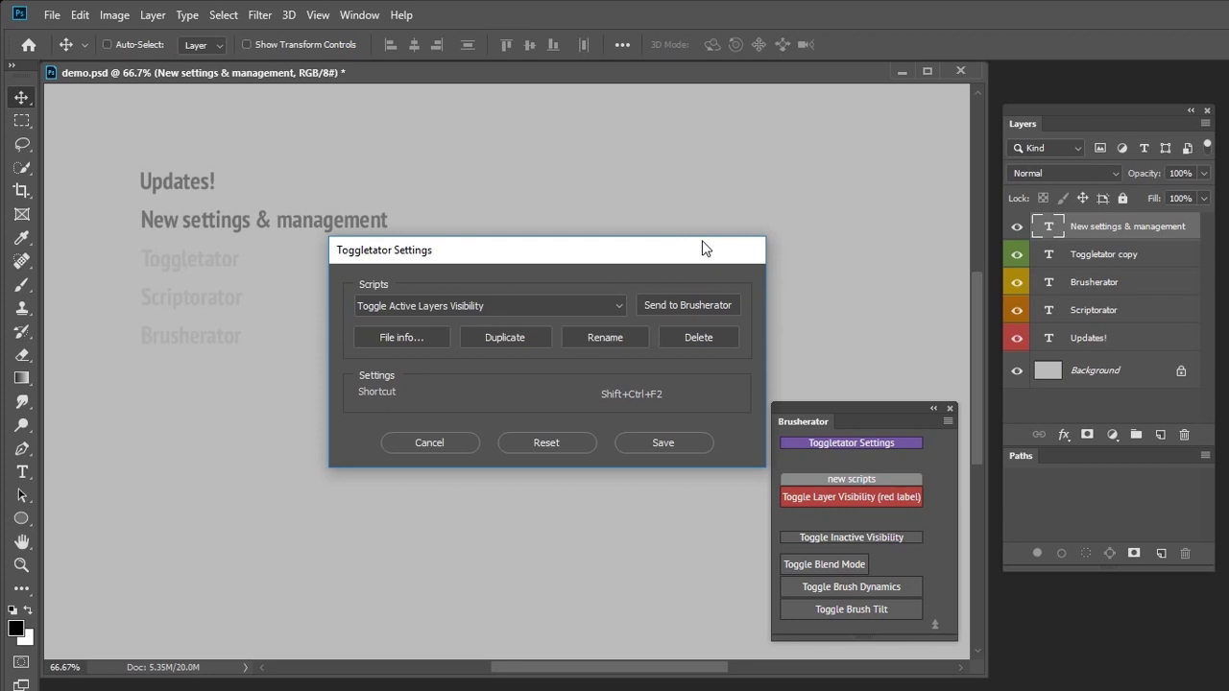
left_click(576, 304)
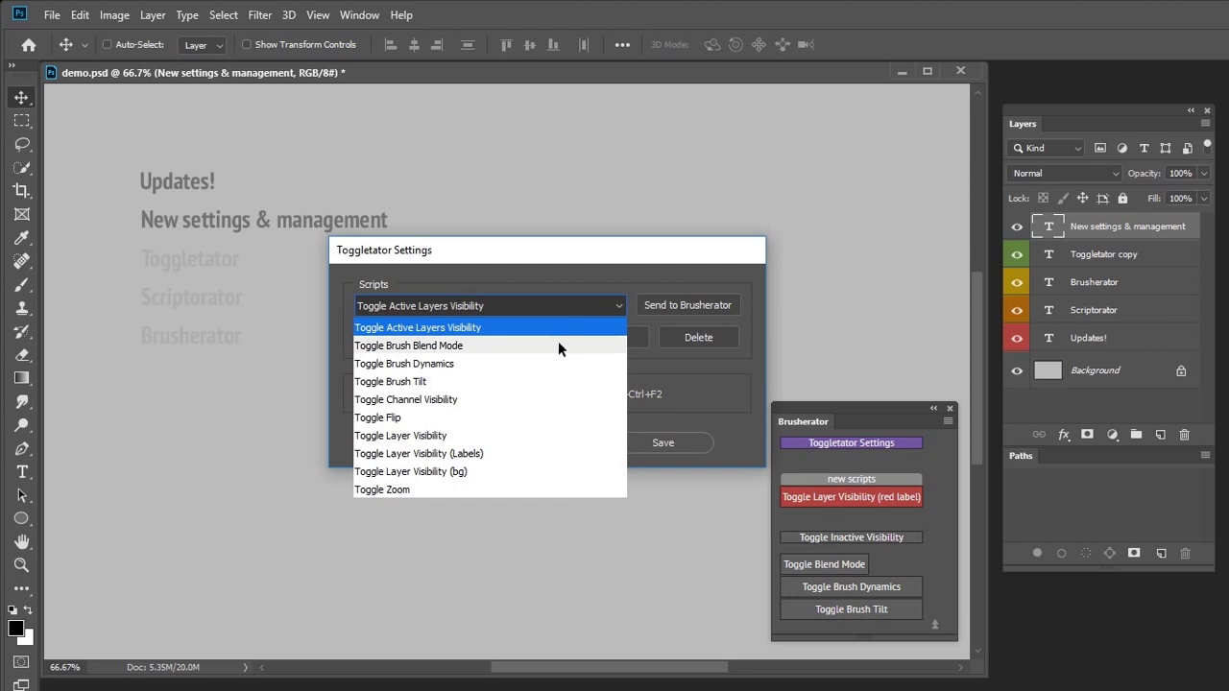
left_click(563, 314)
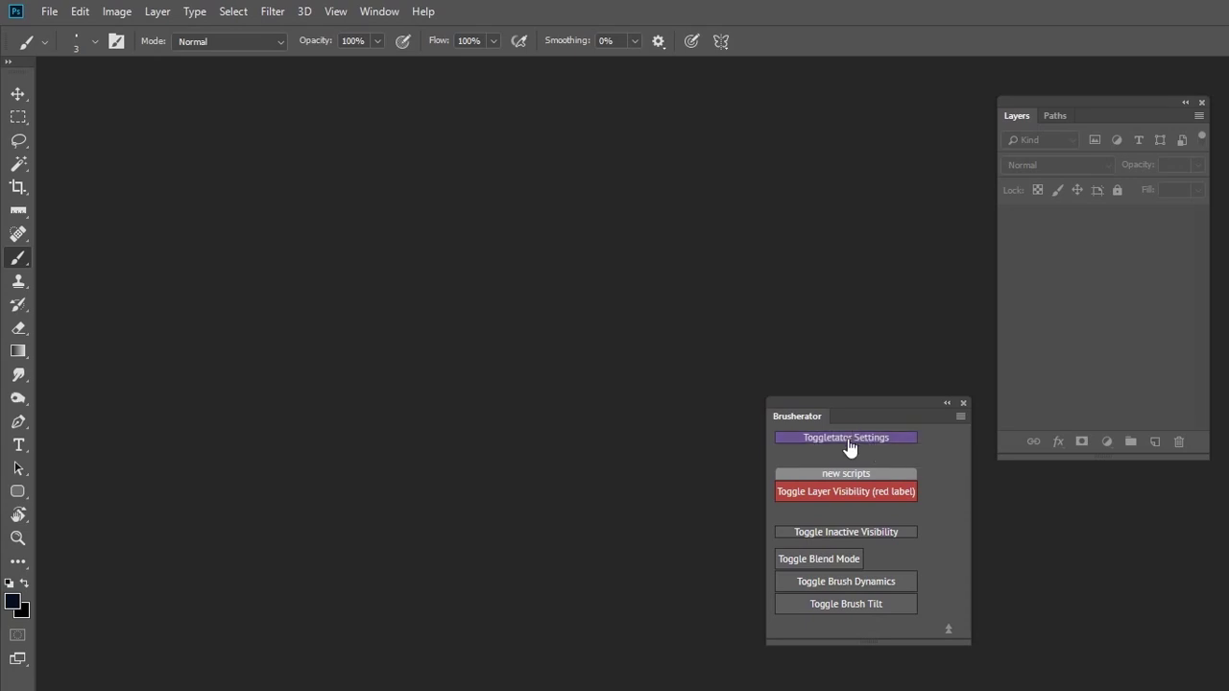
- Open Toggletator Settings to check which script management functions are available, and close it without saving
left_click(849, 439)
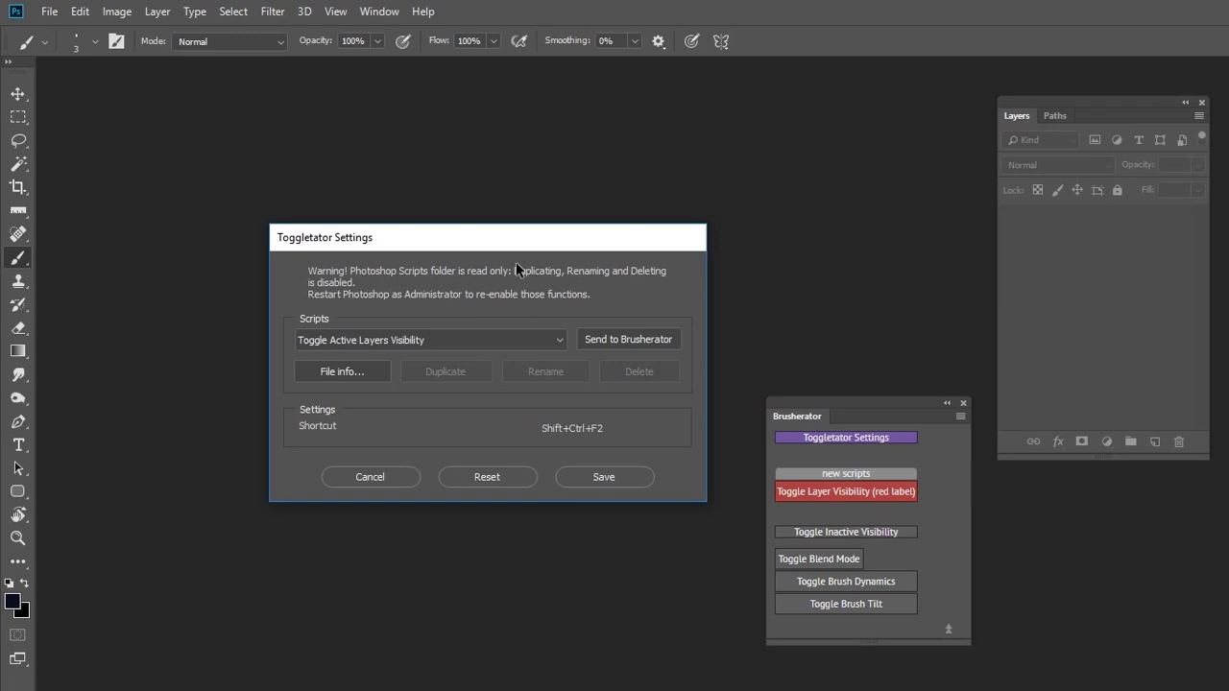
left_click(384, 477)
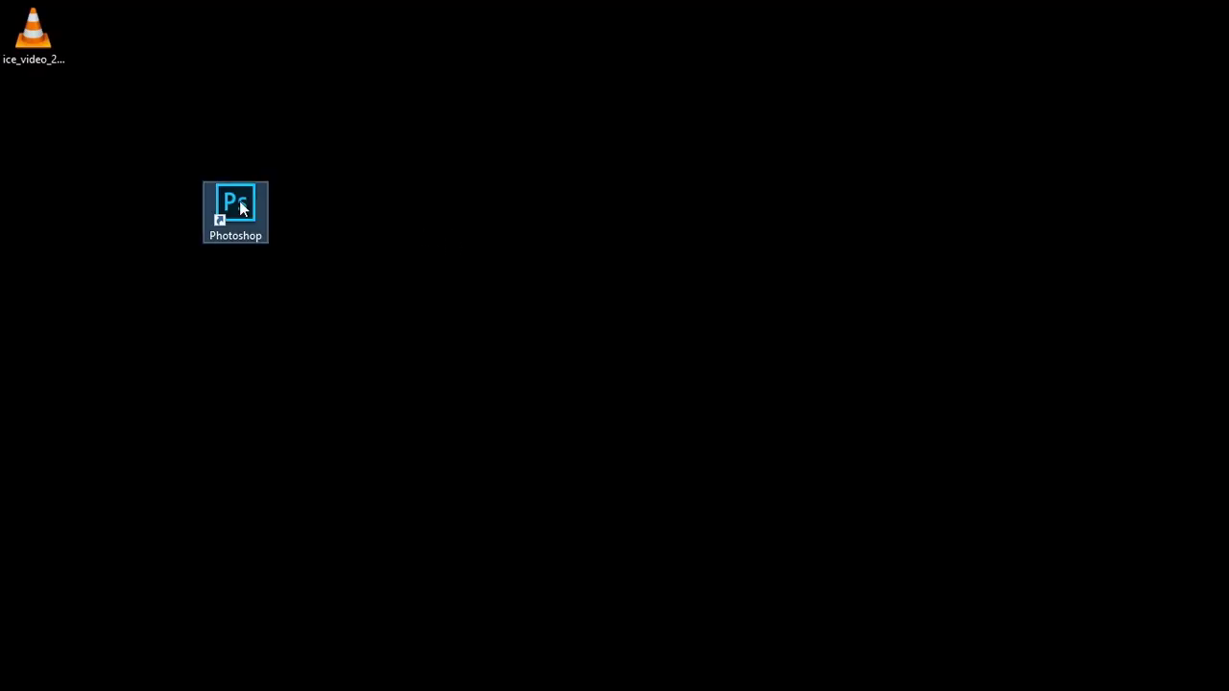
- Launch Photoshop as administrator and check the script management functions in Toggletator Settings
right_click(248, 204)
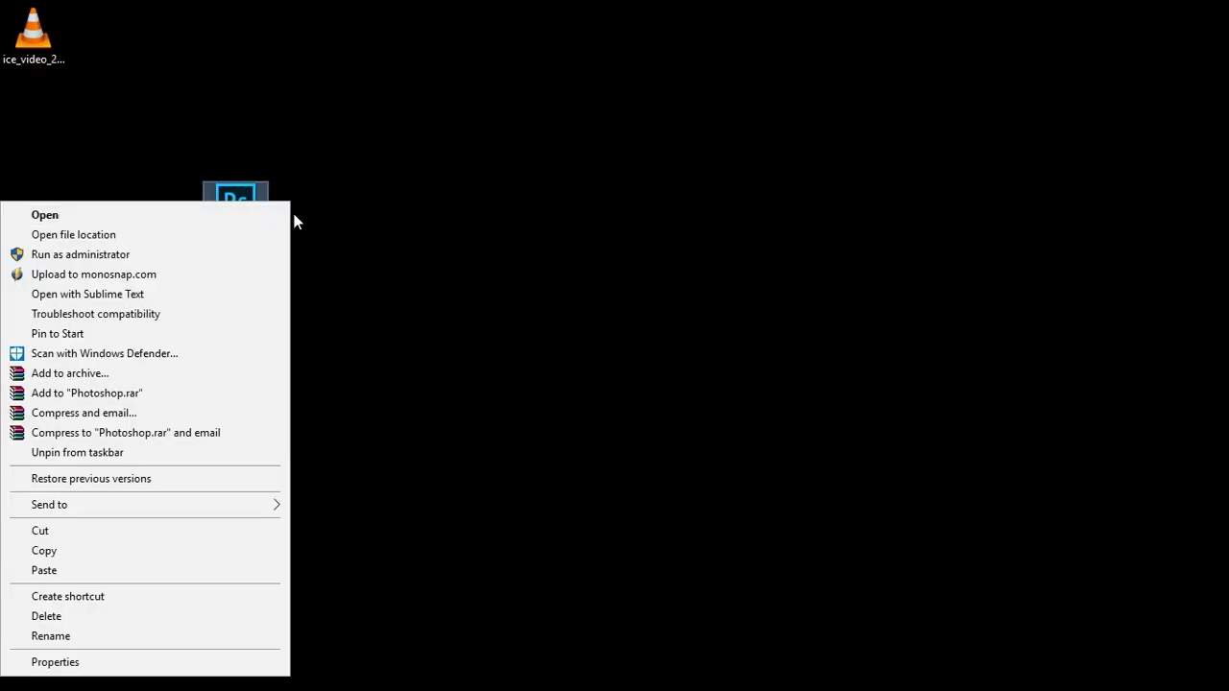
left_click(165, 255)
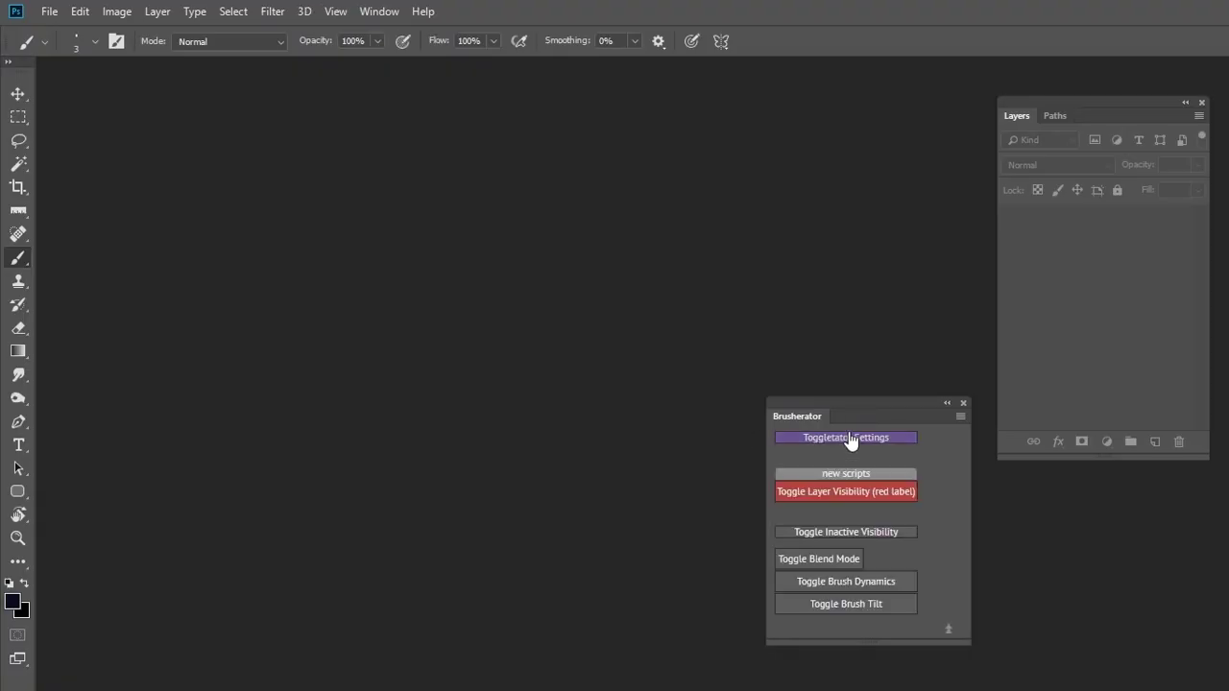
left_click(849, 437)
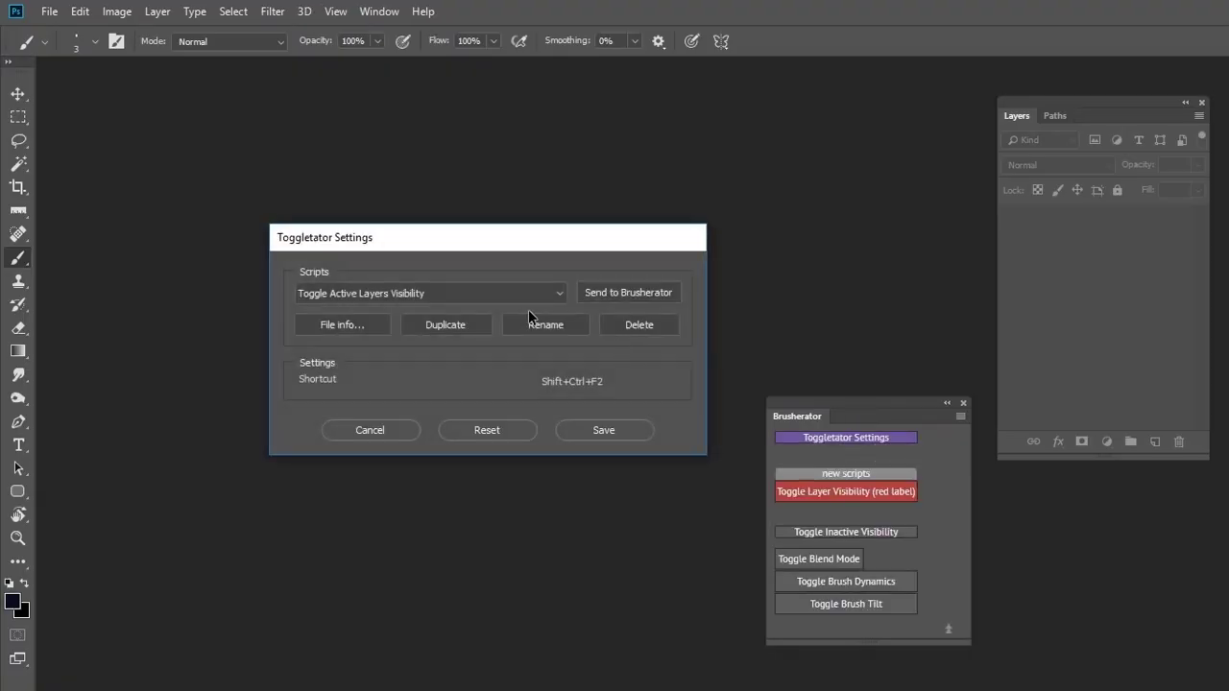
left_click(407, 434)
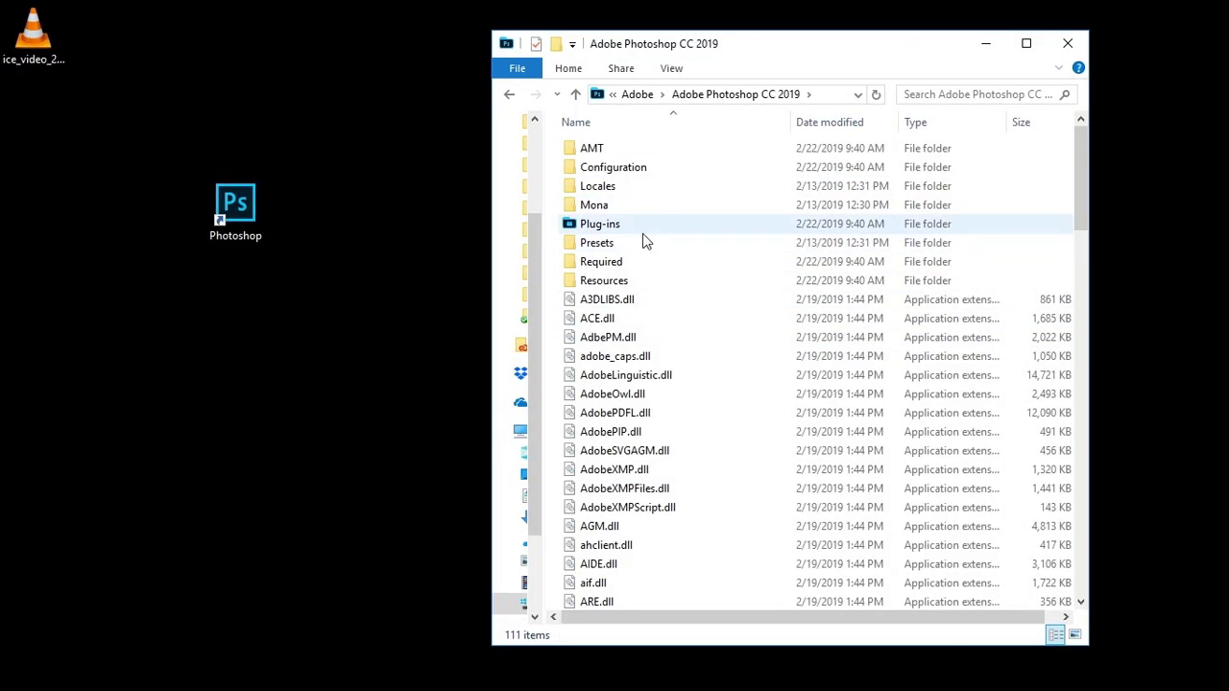
- Open the Presets folder of Adobe Photoshop CC 2019 and examine the security permissions of its Scripts folder
double_click(641, 243)
scroll(640, 244, "down", 1)
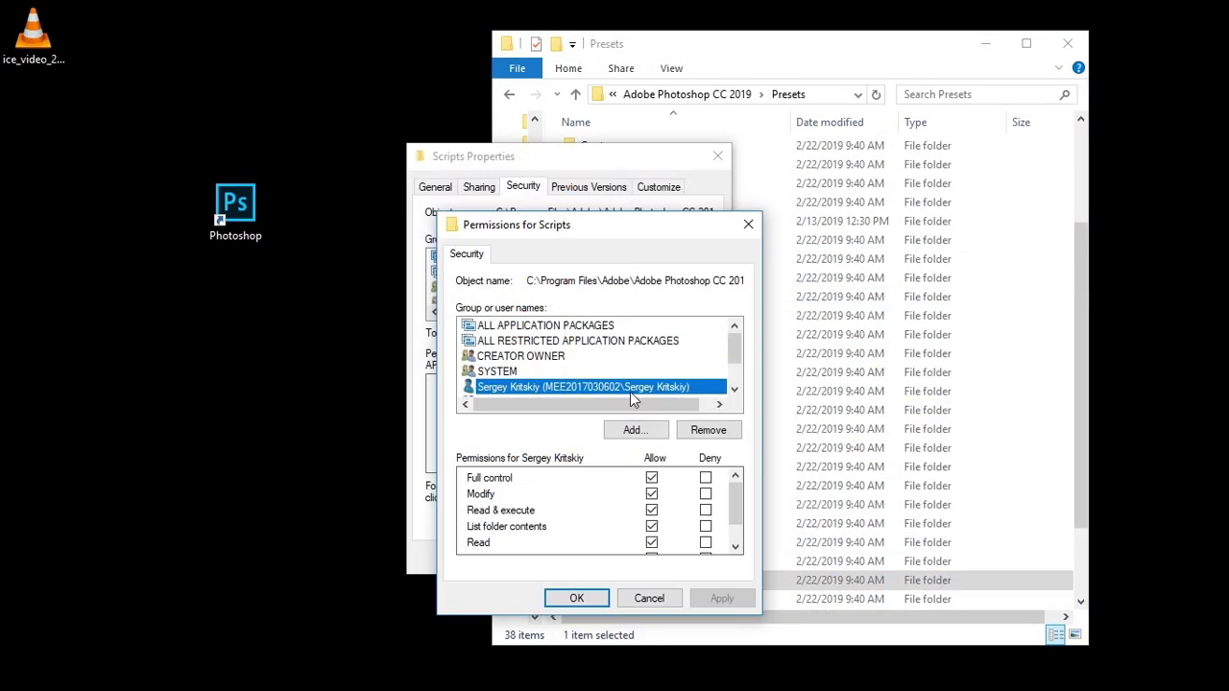
scroll(652, 499, "down", 1)
scroll(629, 528, "up", 1)
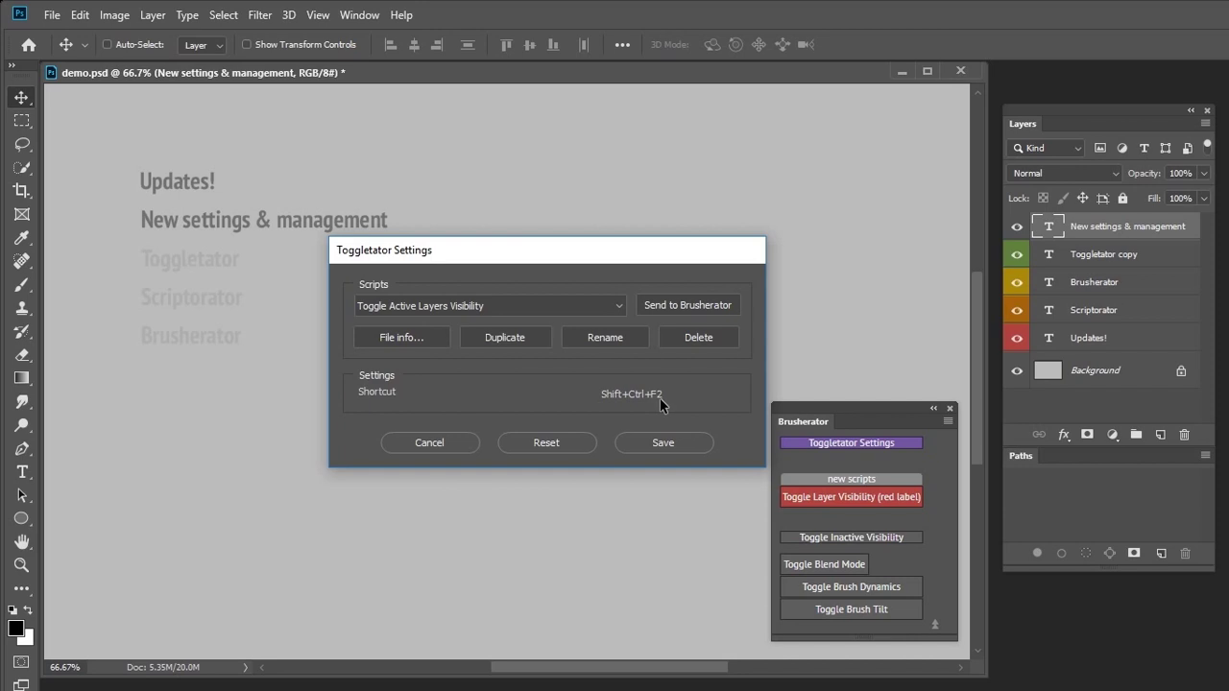
- Configure the Toggle Zoom script with Smart Zoom disabled and a toggle zoom of 12.5%, and save the settings
left_click(618, 304)
left_click(409, 489)
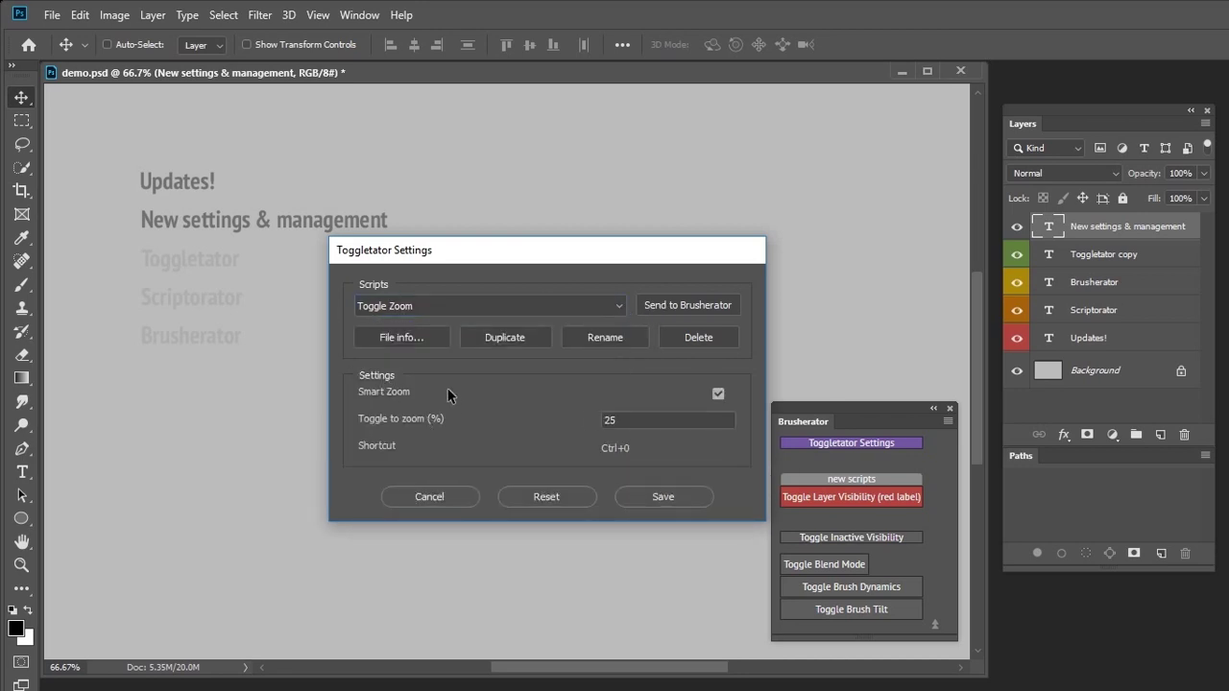
left_click(718, 392)
double_click(664, 420)
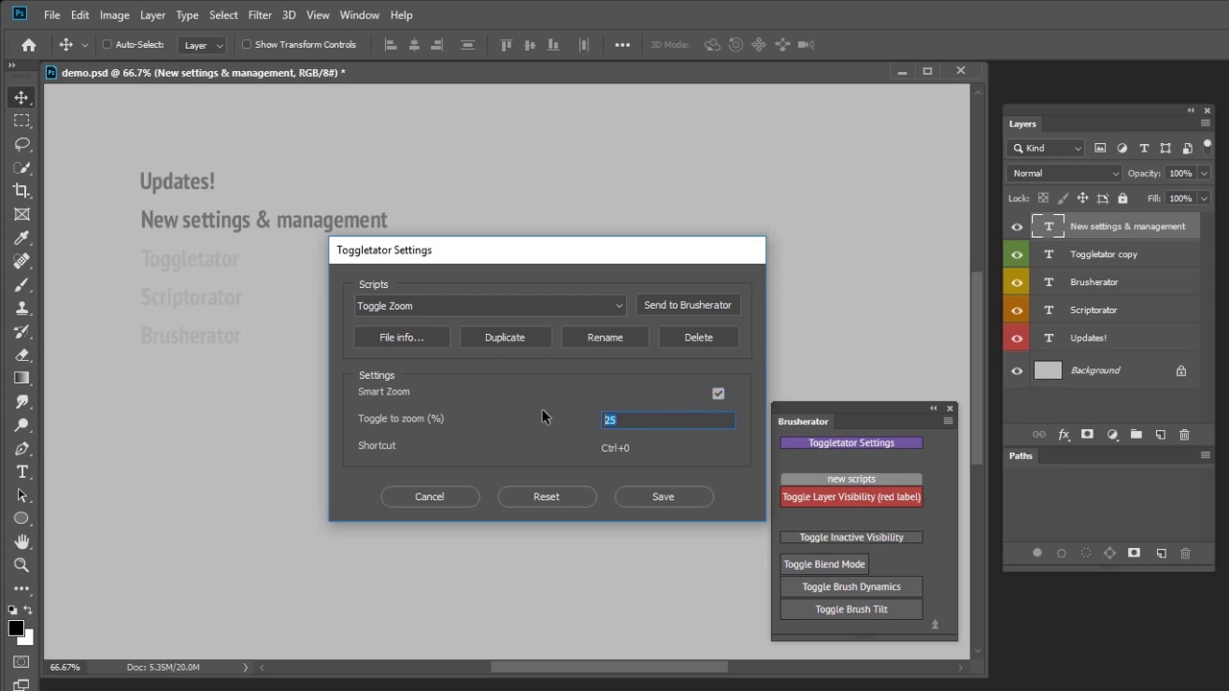
type("12.5")
left_click(718, 392)
left_click(668, 497)
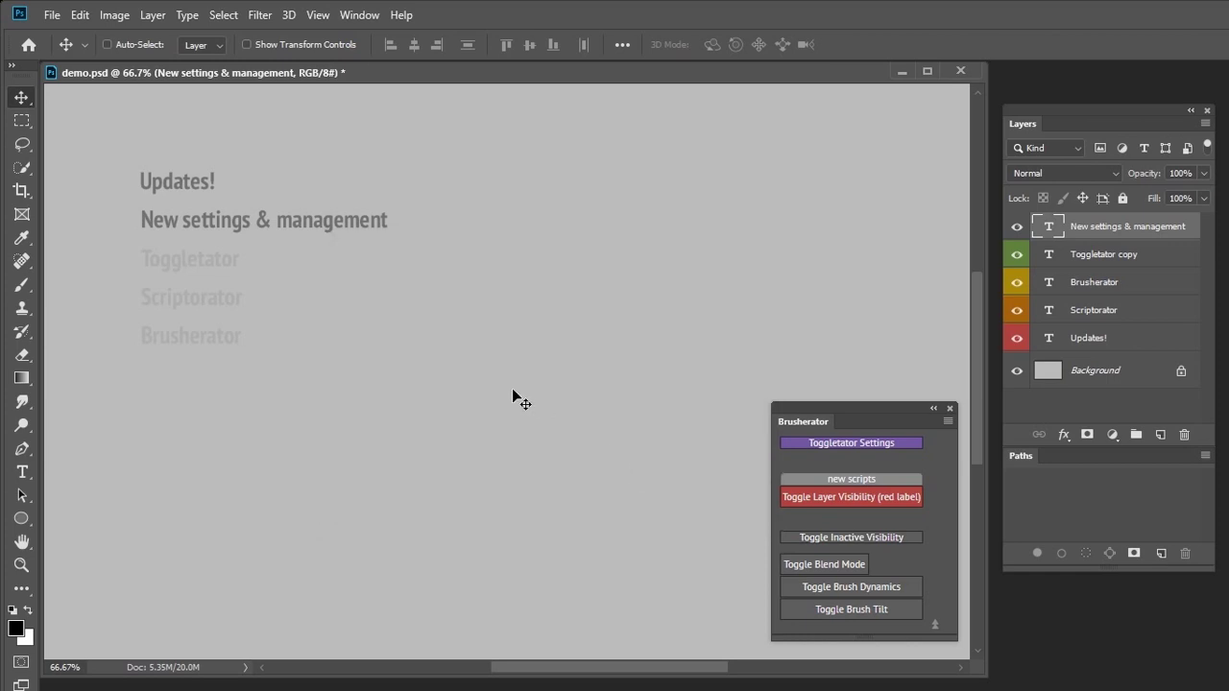
- Test the Toggle Zoom script by switching the document's zoom out and back
key("ctrl+minus")
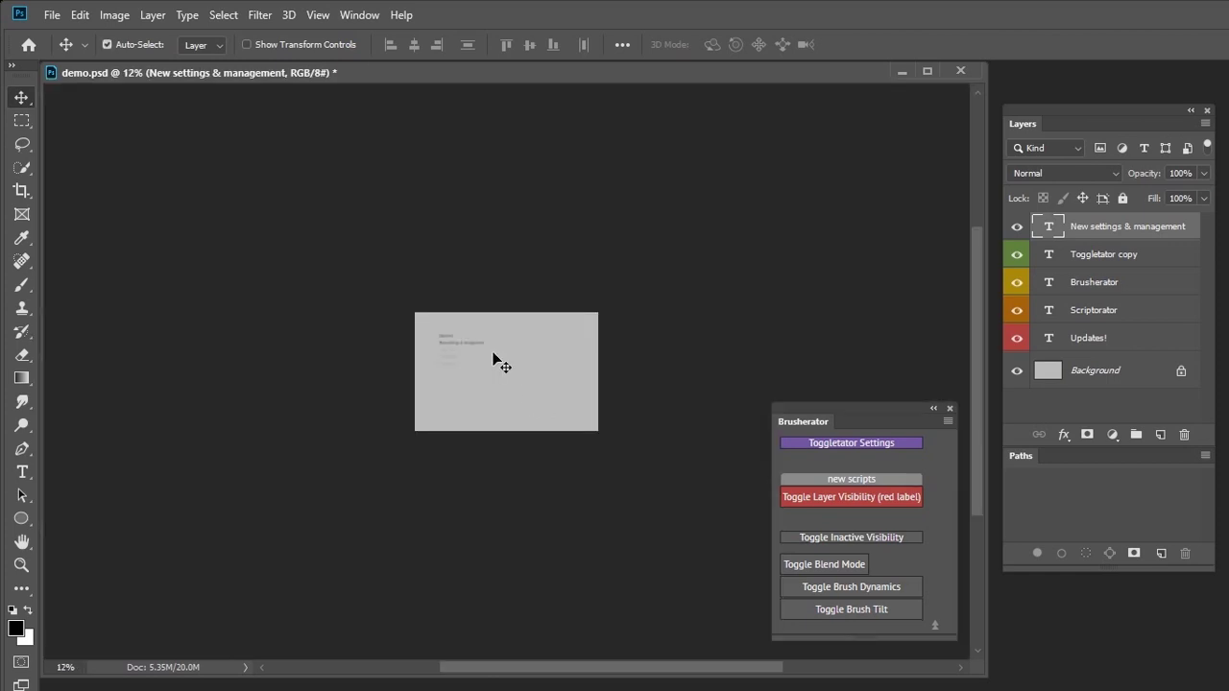
key("ctrl+shift+1")
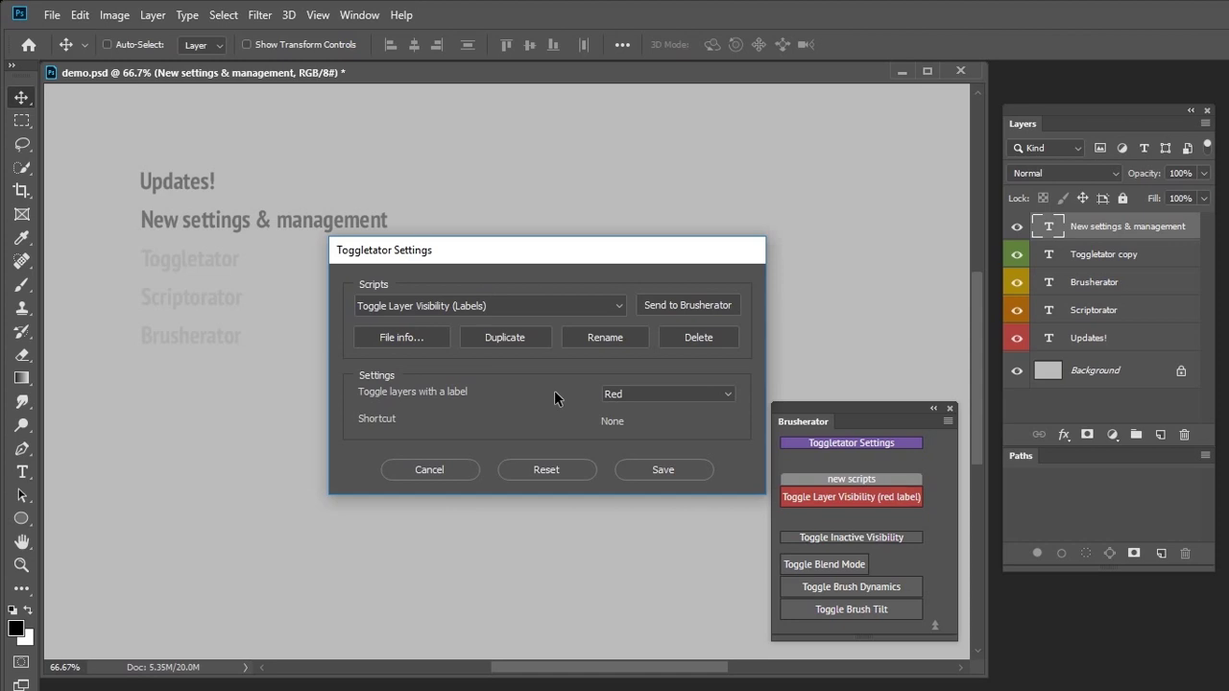
- Duplicate the Toggle Layer Visibility (Labels) script under the name "Toggle Layer Visibility (Green Labels)"
left_click(562, 336)
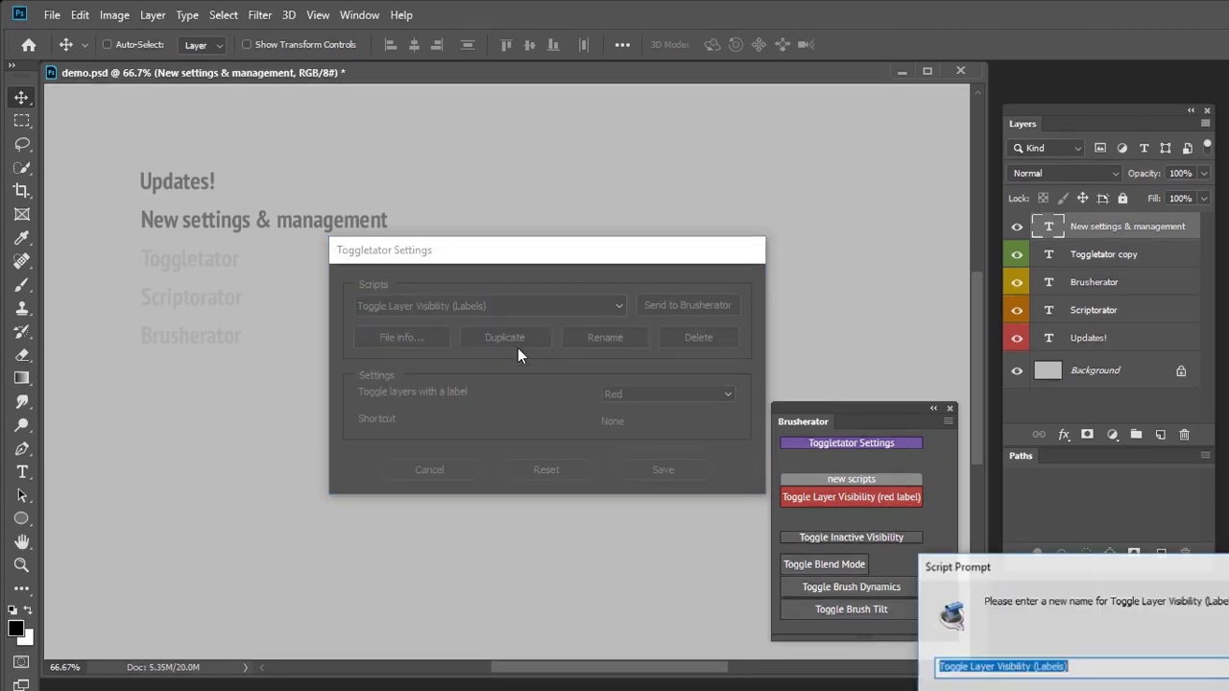
left_click(1052, 666)
left_click_drag(1056, 567, 717, 423)
double_click(706, 523)
key("Left")
key("Left")
key("Left")
key("Left")
type("Green")
key("Return")
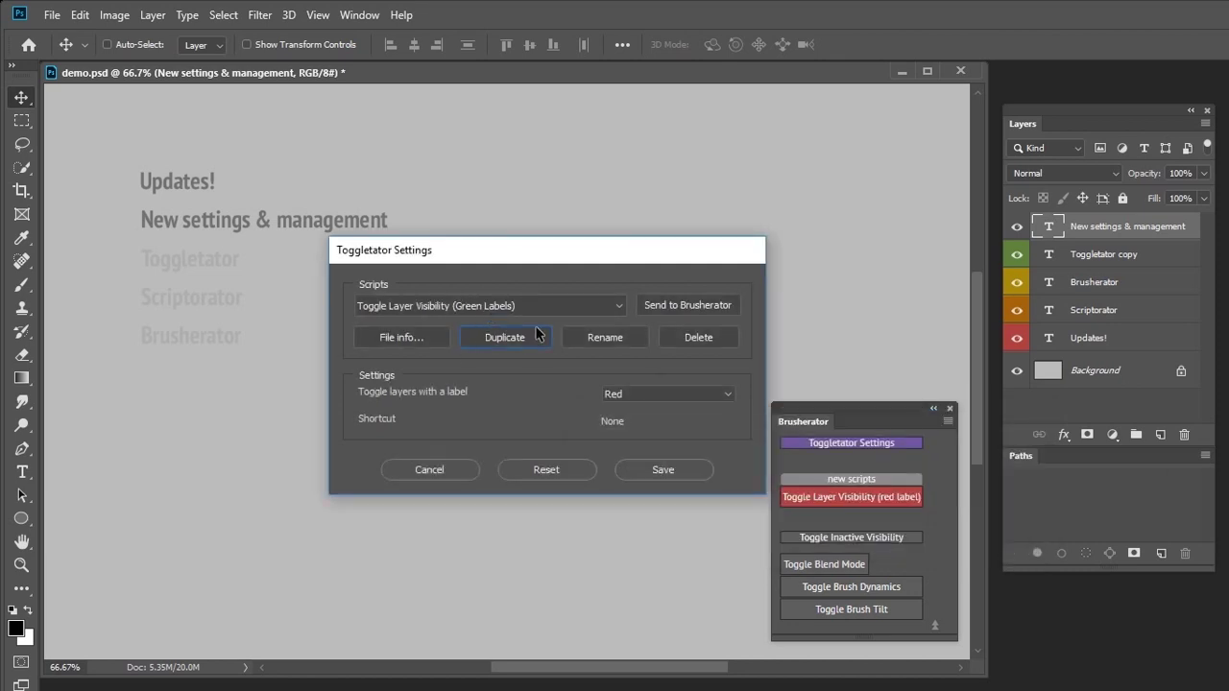
- Set the Toggle Layer Visibility (Green Labels) script to toggle layers with a Green label
left_click(635, 393)
left_click(633, 460)
left_click(631, 394)
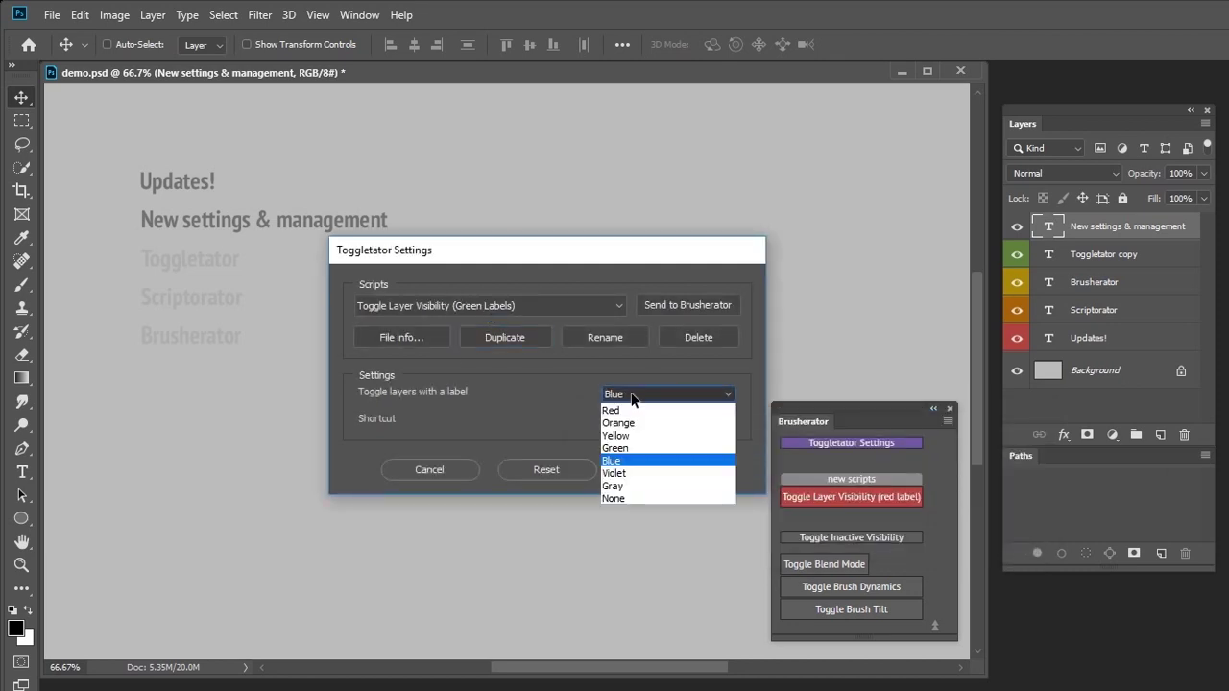
left_click(619, 447)
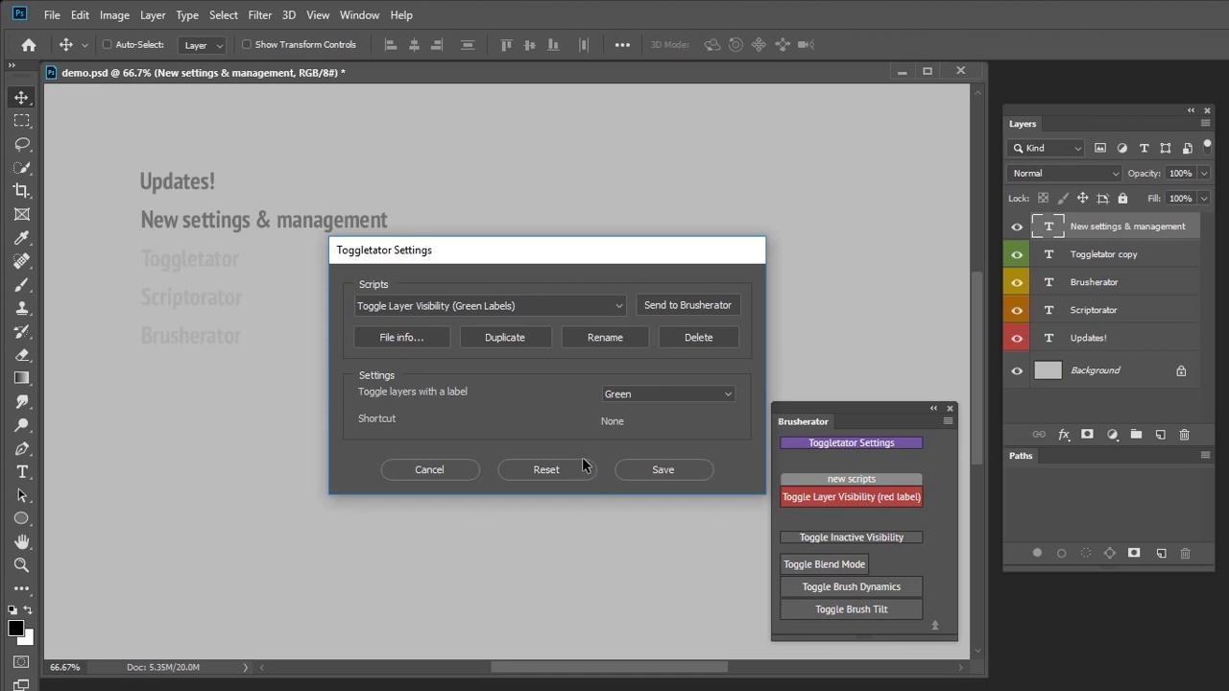
- Send the green labels script to the Brusherator panel under the name "(green label)"
left_click(665, 305)
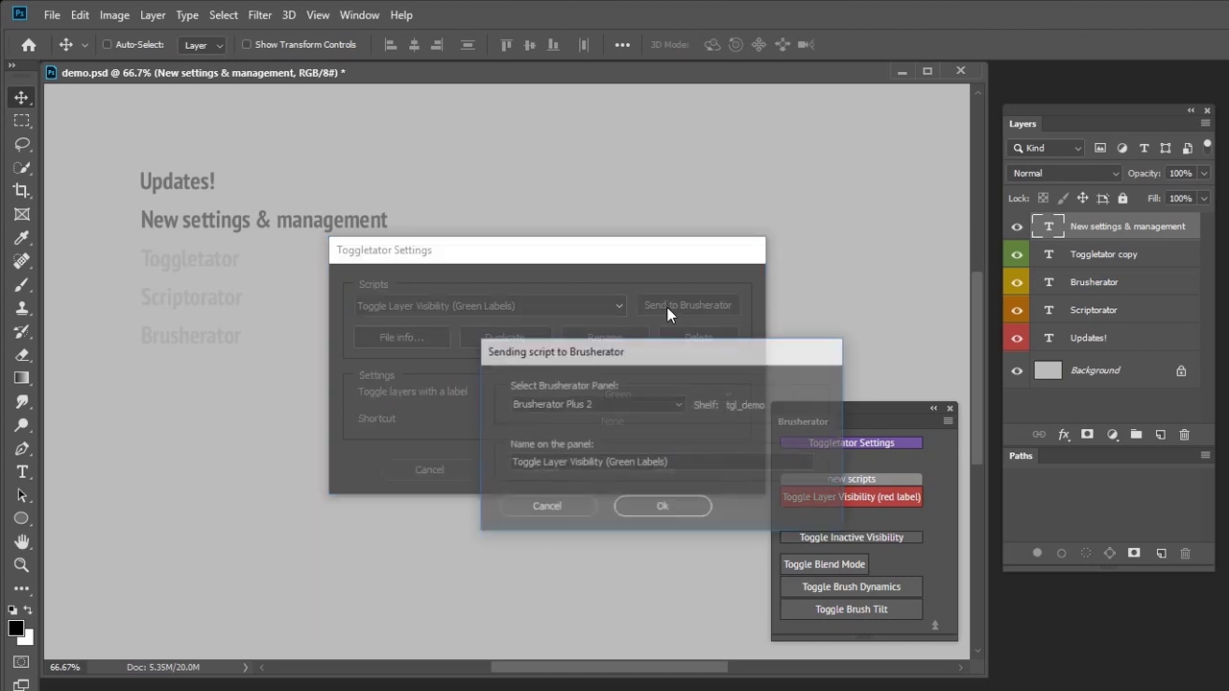
left_click(677, 404)
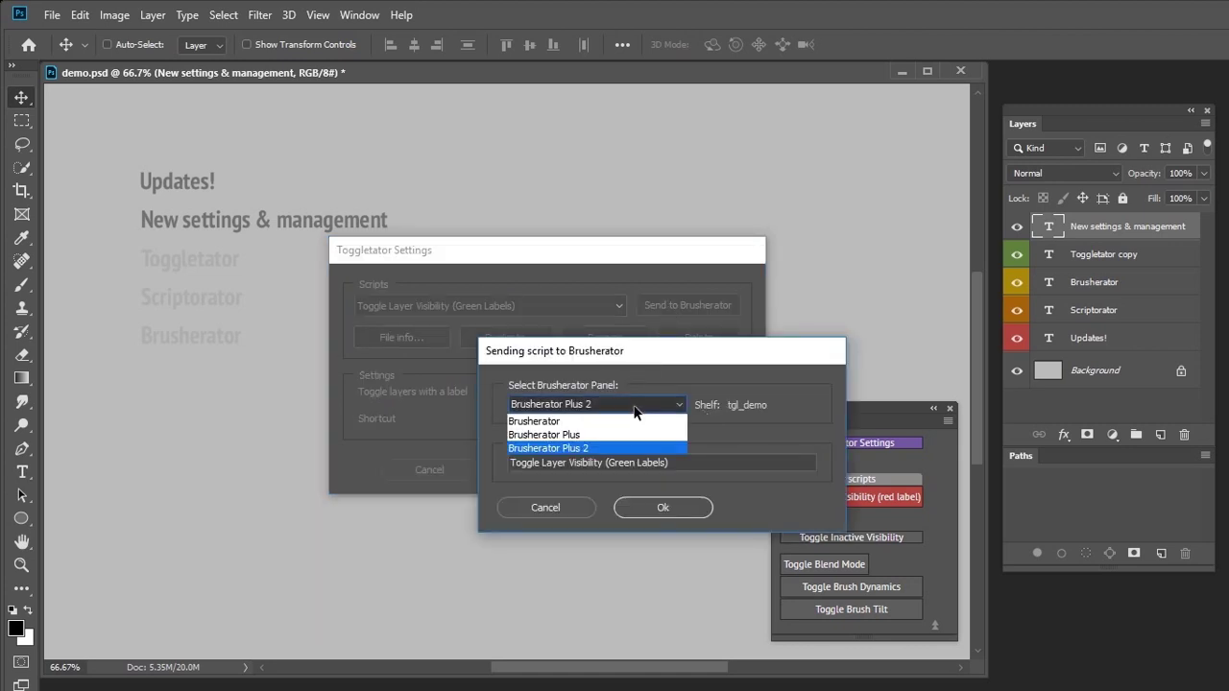
left_click(619, 435)
left_click(618, 406)
left_click(609, 421)
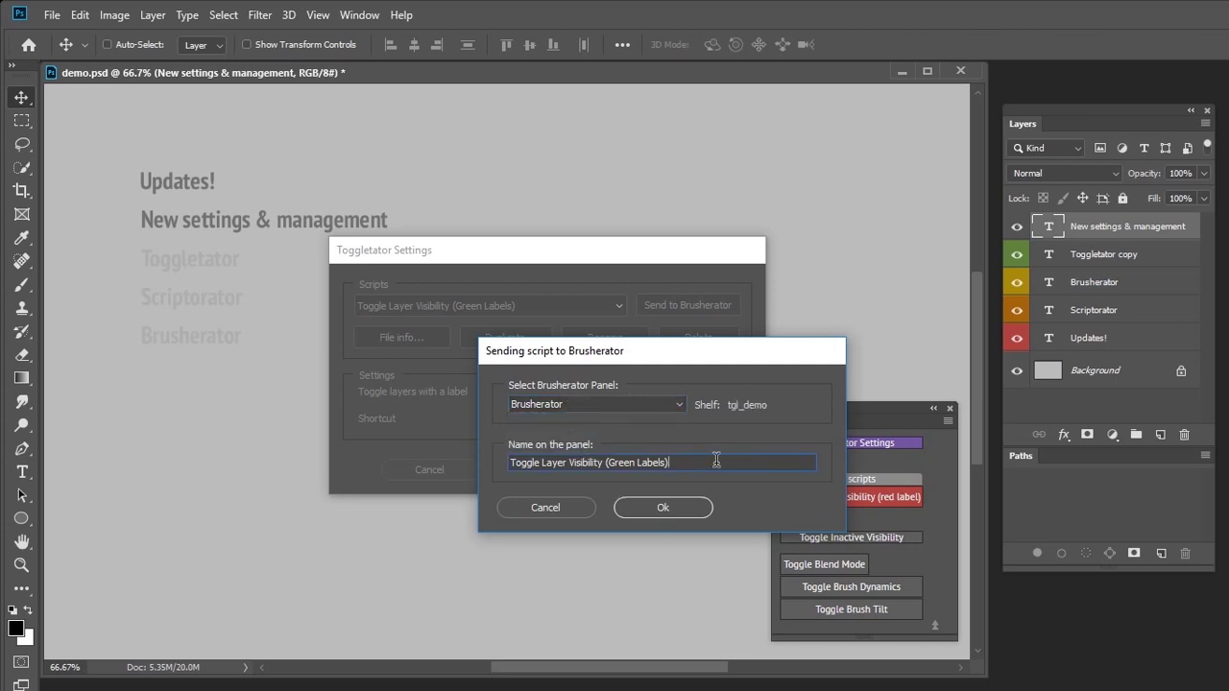
left_click_drag(701, 462, 465, 461)
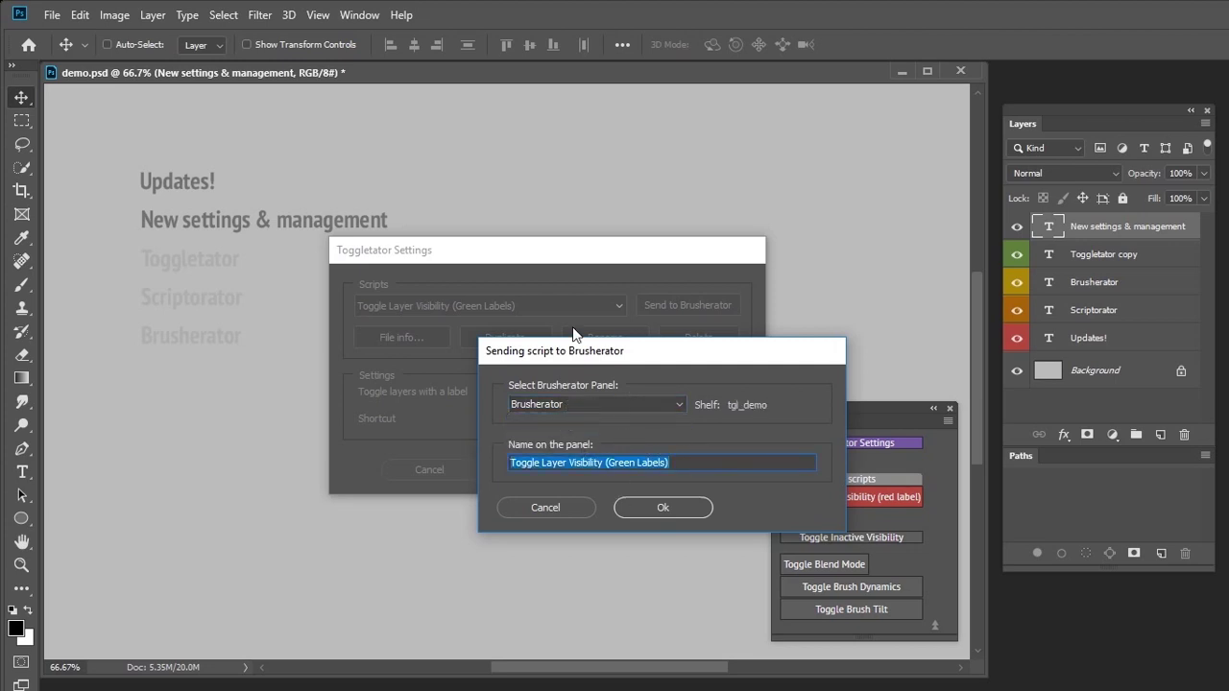
type("(green label)")
left_click(662, 507)
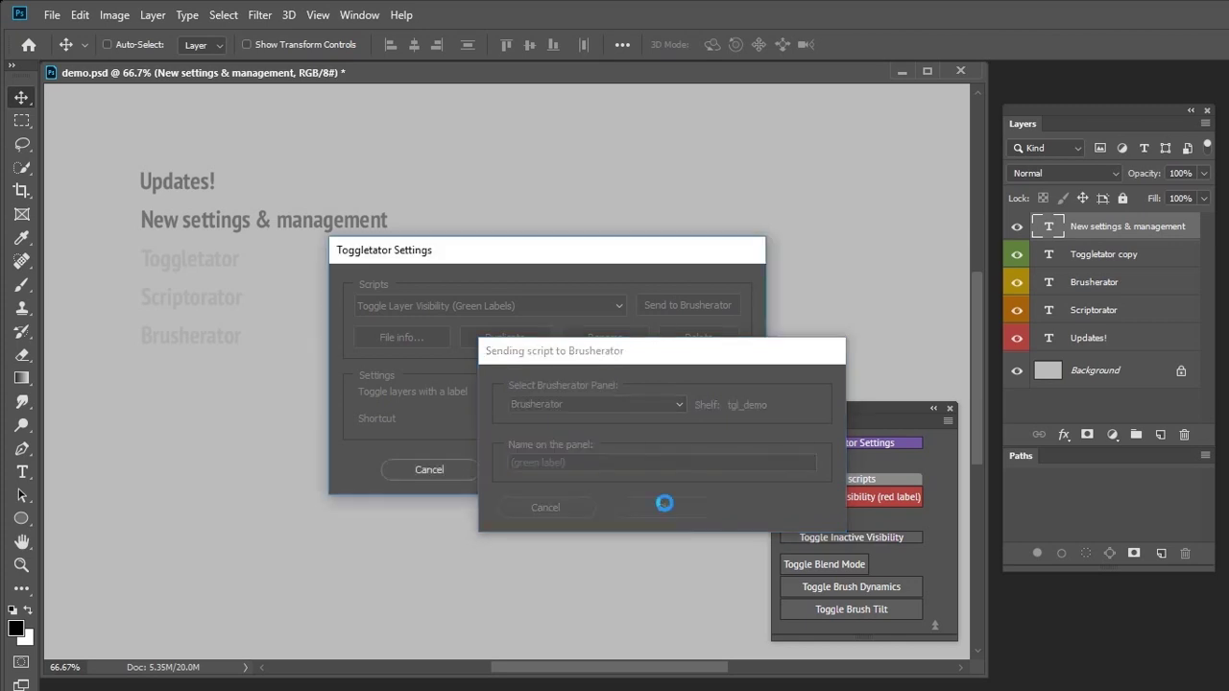
left_click_drag(1097, 591, 703, 399)
left_click(732, 493)
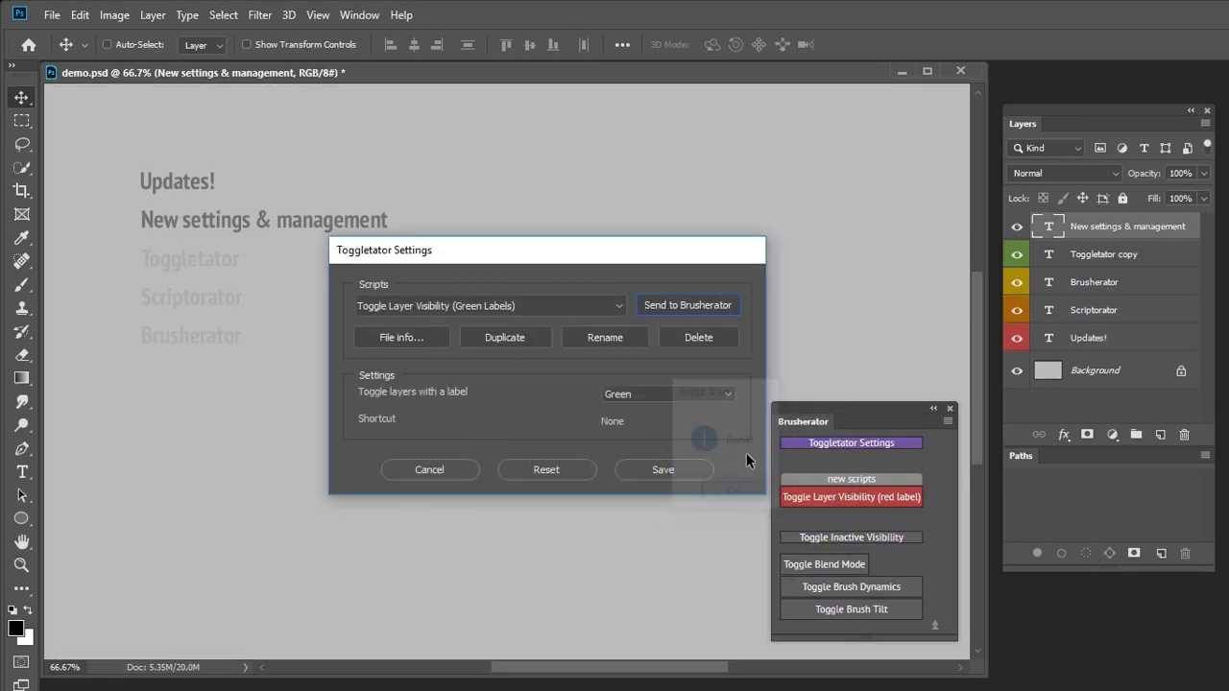
- Save the script settings and move the (green label) button to just below Toggle Layer Visibility (red label) in the Brusherator panel
left_click(658, 469)
left_click(935, 626)
left_click(912, 626)
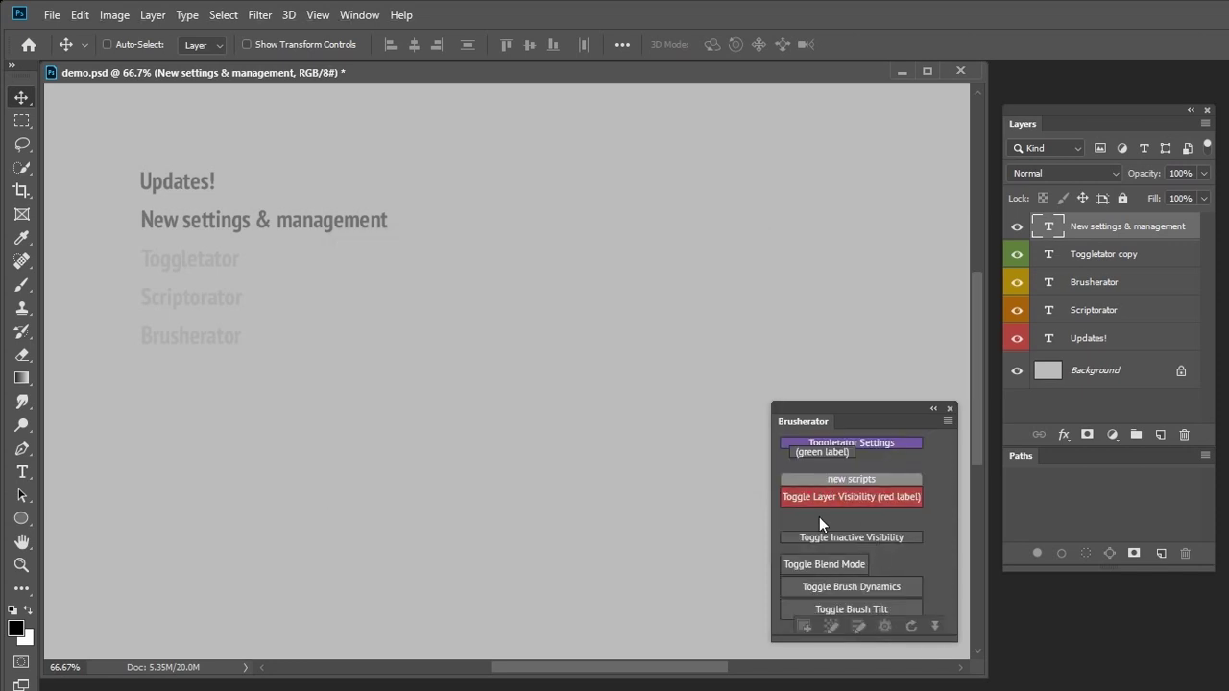
left_click_drag(822, 452, 892, 526)
- Edit the (green label) button and change its colour to green
right_click(892, 526)
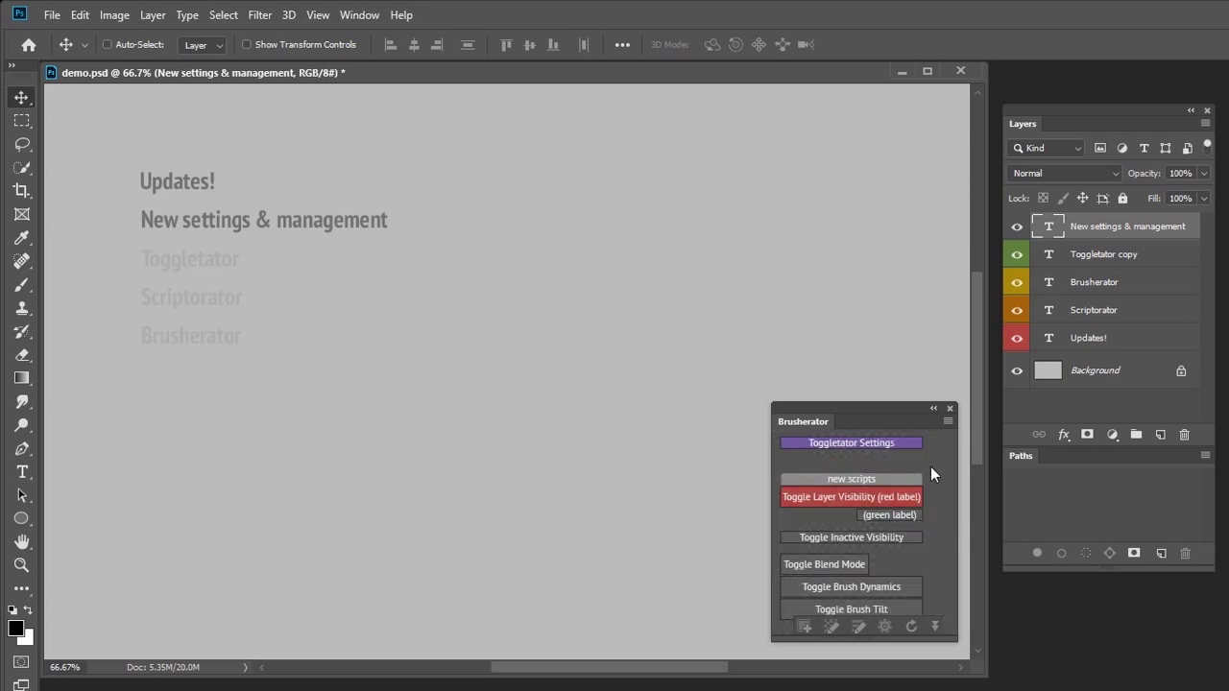
left_click_drag(1029, 385, 556, 145)
left_click(593, 276)
left_click(796, 408)
left_click(783, 478)
left_click(715, 568)
- Test the red label and green label scripts in turn, switching the visibility of the matching layers off and on
left_click(821, 503)
left_click(821, 503)
left_click(876, 517)
left_click(884, 519)
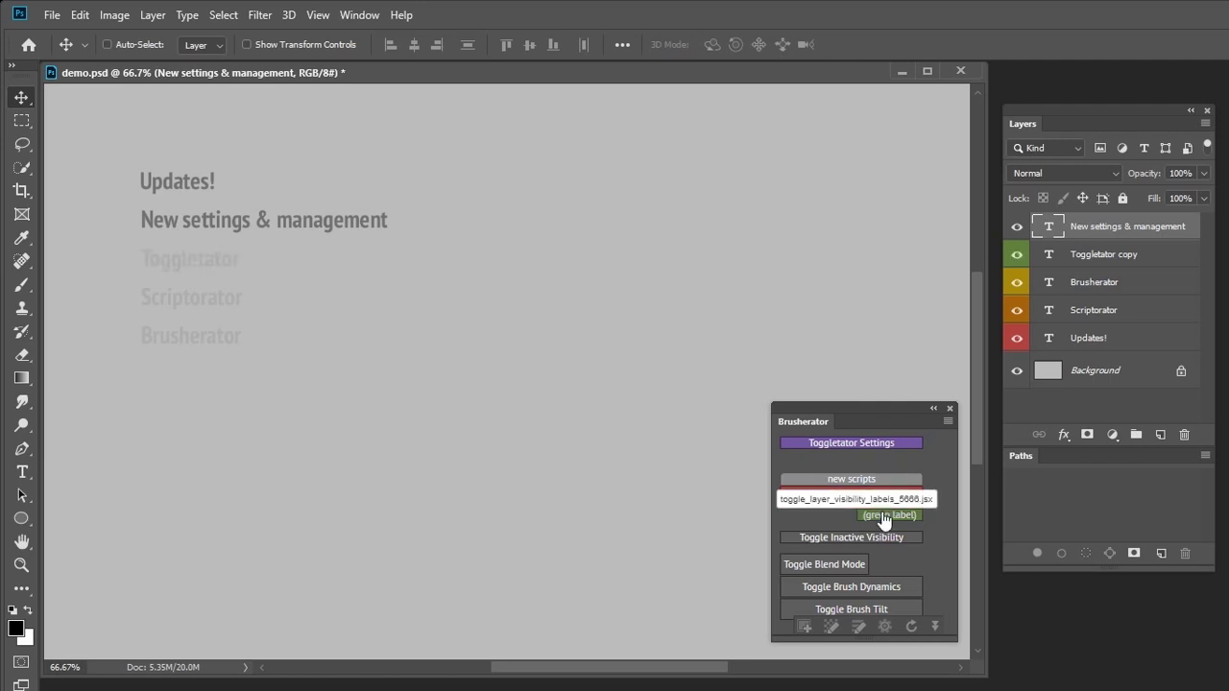
left_click(829, 498)
left_click(828, 498)
left_click(884, 516)
left_click(884, 515)
left_click(851, 502)
left_click(851, 501)
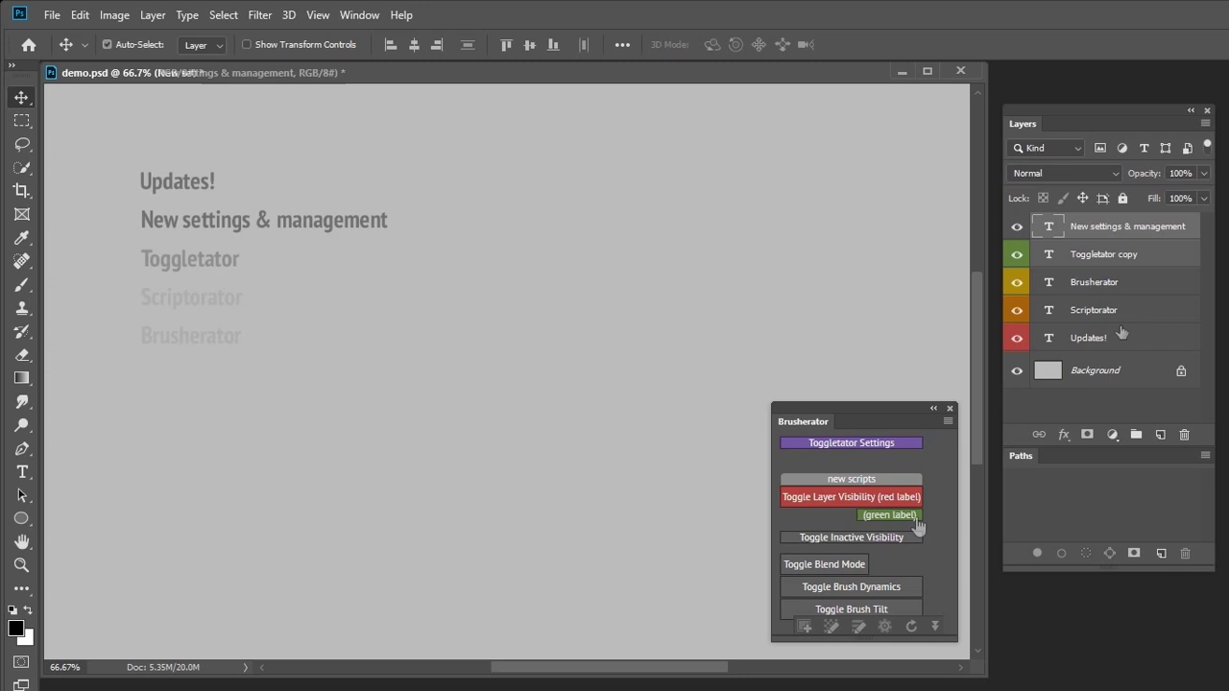
- Add the Updates! layer to the selection and run Toggle Inactive Visibility repeatedly to hide and show the unselected layers
left_click(1121, 335, "ctrl")
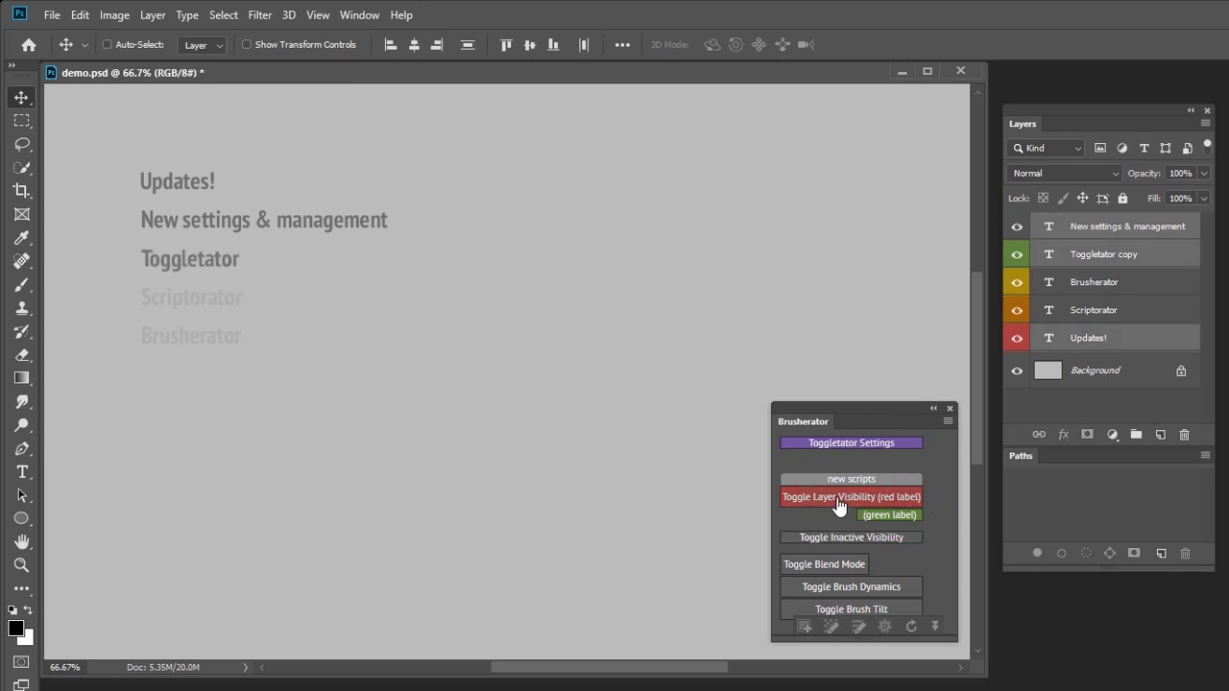
left_click(849, 544)
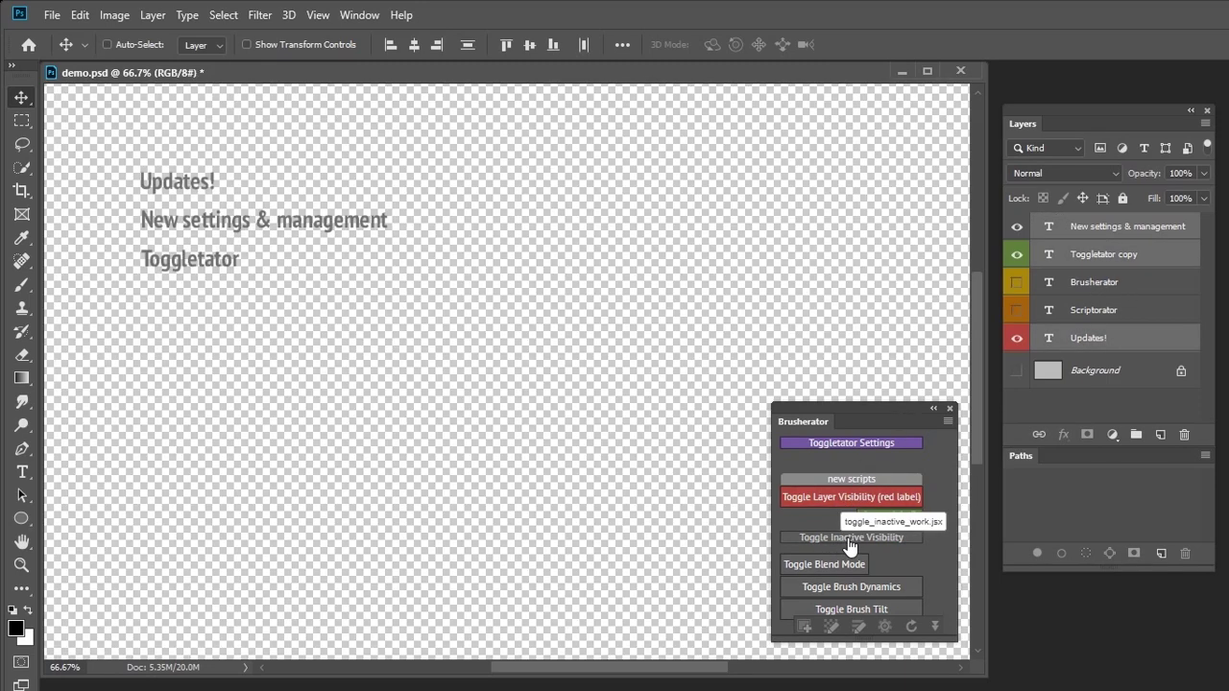
left_click(849, 545)
left_click(848, 537)
left_click(847, 537)
- Hide the Brusherator, Scriptorator and Updates! layers and select the Toggletator copy layer
left_click(1116, 288, "shift")
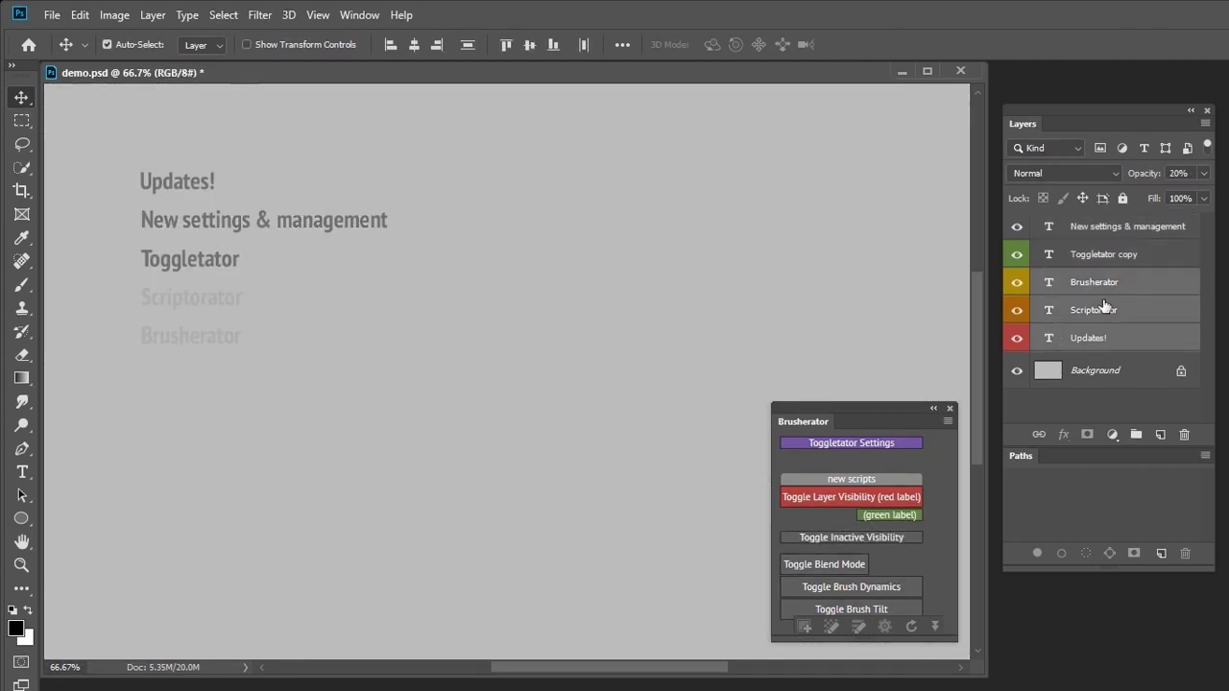
key("ctrl+comma")
left_click(1092, 261)
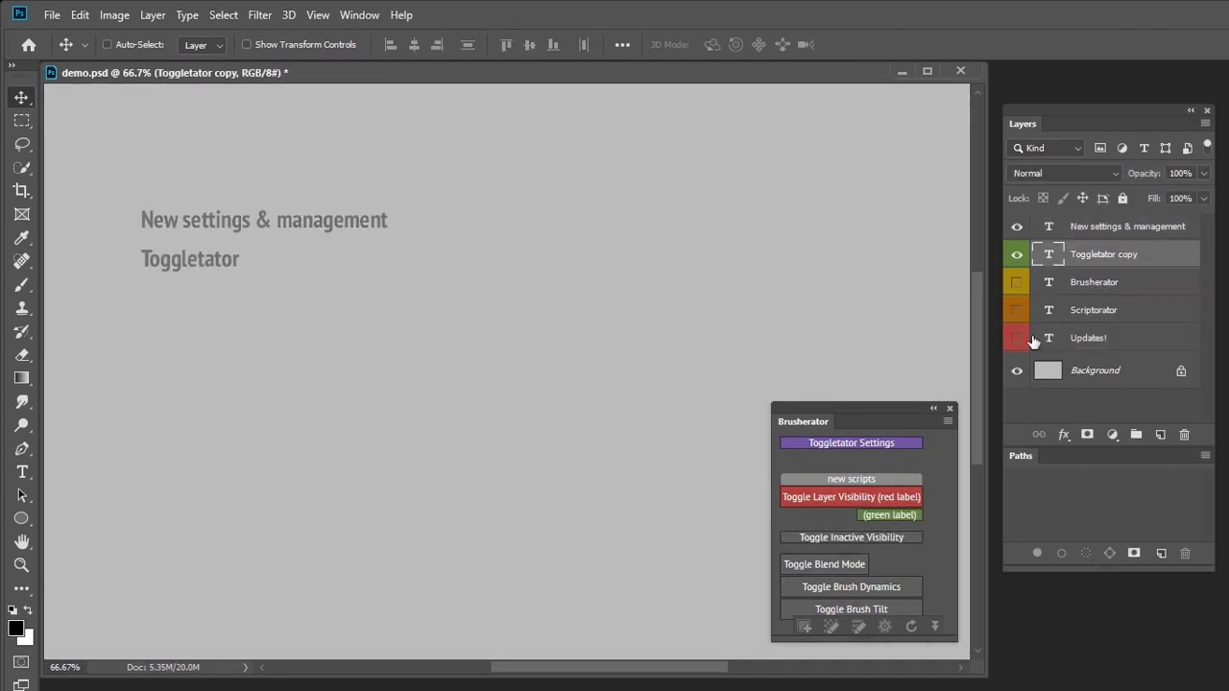
- Run Toggle Inactive Visibility repeatedly with only the Toggletator copy layer selected
left_click(860, 538)
left_click(860, 538)
left_click(860, 538)
left_click(860, 538)
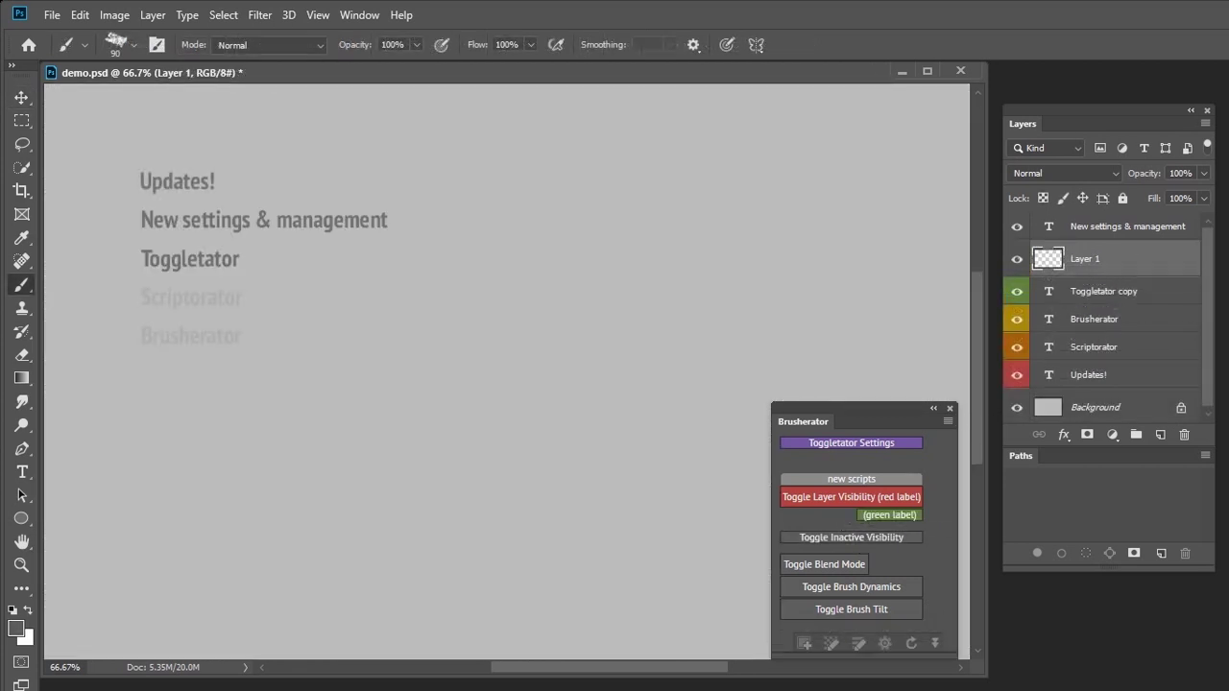
- Paint a dark grey patch on Layer 1, running Toggle Blend Mode between strokes to switch between painting and erasing
mouse_move(479, 402)
left_mouse_down()
mouse_move(526, 451)
mouse_move(575, 422)
mouse_move(629, 455)
left_mouse_up()
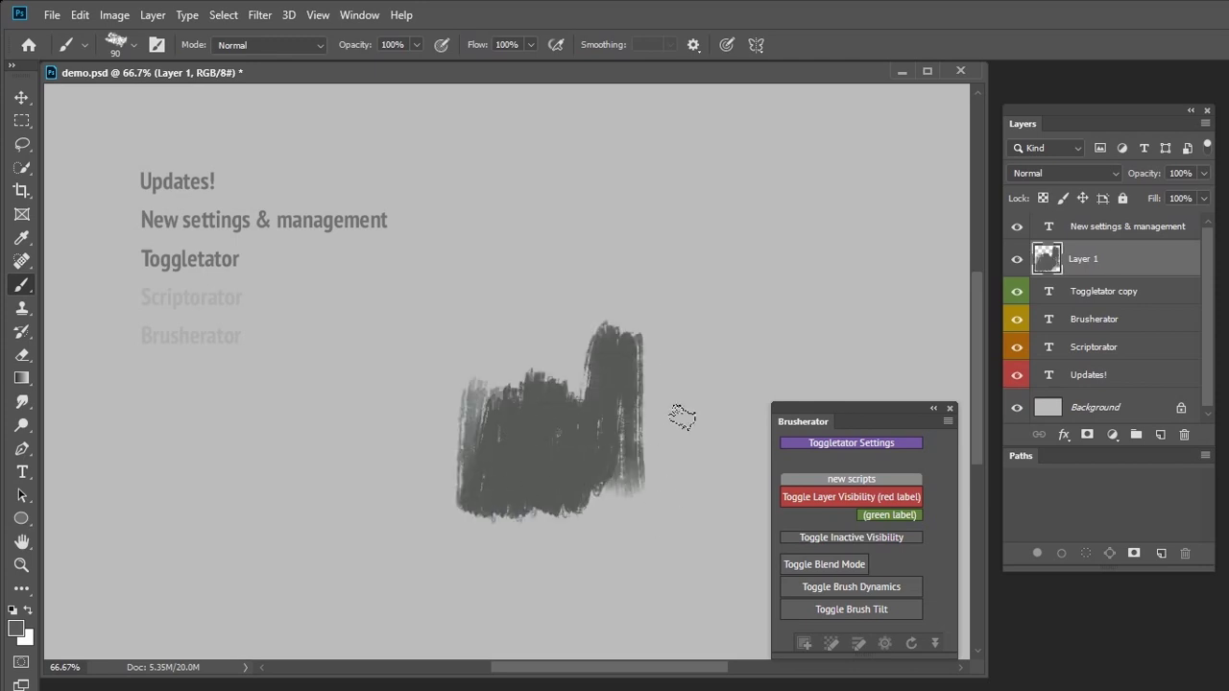
left_click(815, 567)
mouse_move(634, 461)
left_mouse_down()
mouse_move(590, 413)
mouse_move(568, 451)
mouse_move(519, 432)
left_mouse_up()
left_click(823, 564)
mouse_move(504, 378)
left_mouse_down()
mouse_move(576, 432)
mouse_move(634, 405)
left_mouse_up()
- Extend and erase the grey patch on Layer 1 by alternating the brush directly between Clear and Normal modes
key("alt+shift+r")
mouse_move(603, 346)
left_mouse_down()
mouse_move(615, 458)
mouse_move(636, 488)
mouse_move(598, 462)
mouse_move(568, 492)
left_mouse_up()
key("alt+shift+n")
mouse_move(567, 350)
left_mouse_down()
mouse_move(545, 484)
mouse_move(672, 403)
left_mouse_up()
key("shift+alt+r")
mouse_move(684, 353)
left_mouse_down()
mouse_move(644, 361)
mouse_move(592, 439)
mouse_move(566, 422)
left_mouse_up()
key("shift+alt+n")
mouse_move(560, 372)
left_mouse_down()
mouse_move(610, 360)
mouse_move(689, 484)
left_mouse_up()
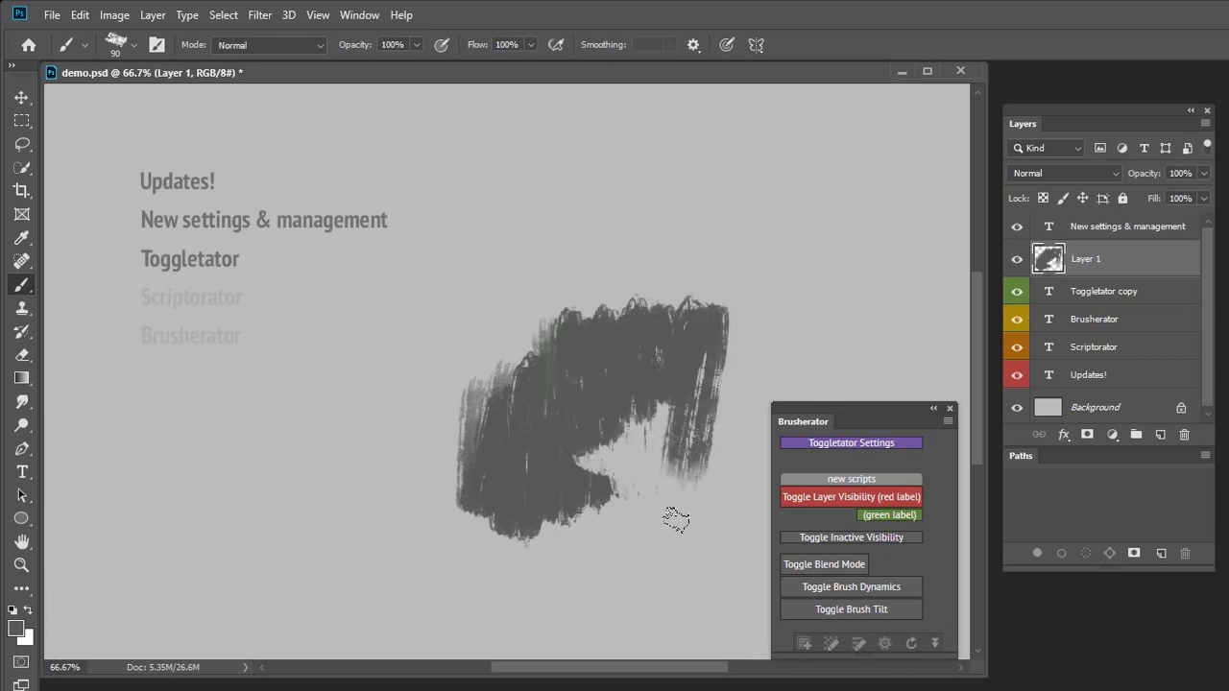
- In Toggletator Settings, rename the Toggle Brush Blend Mode script "Toggle Brush Blend Mode (overlay)" and set its second mode to Overlay
left_click(865, 443)
left_click(526, 305)
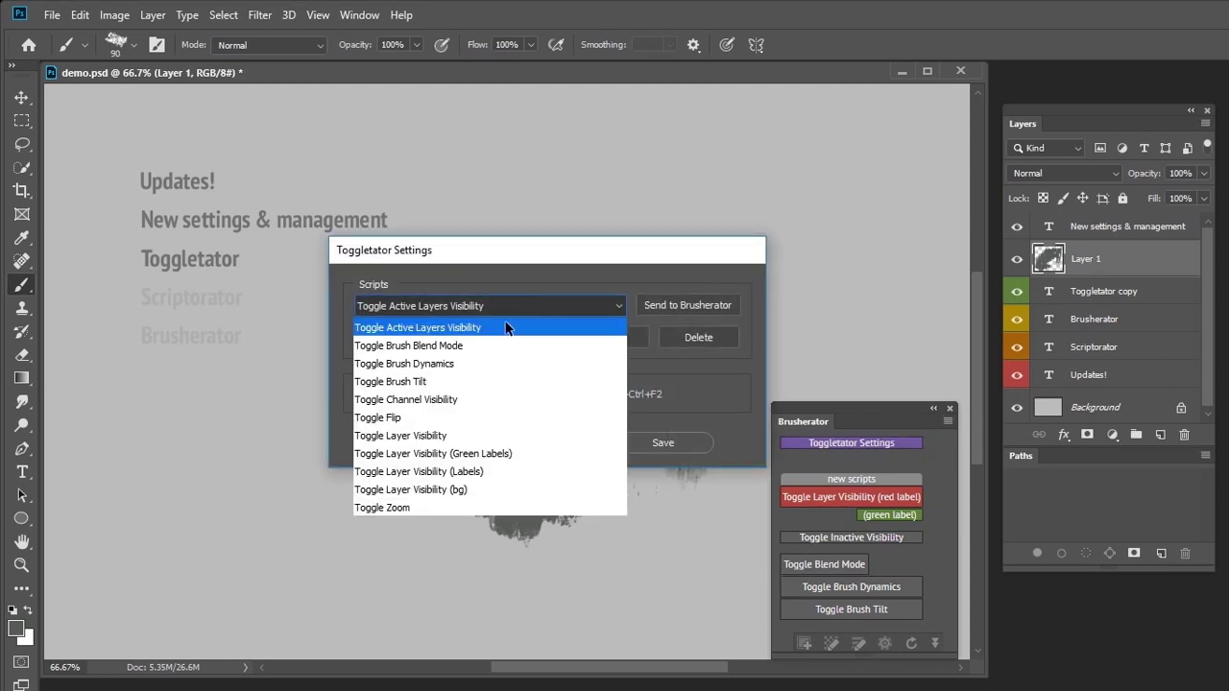
left_click(477, 346)
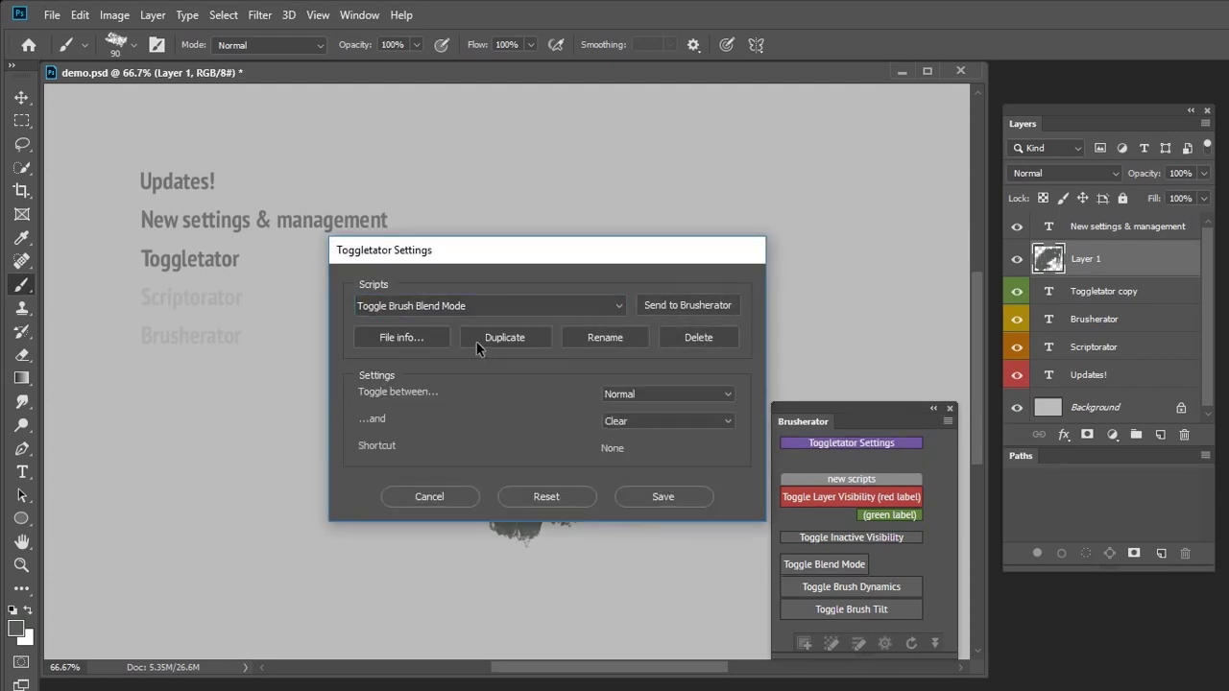
left_click(629, 428)
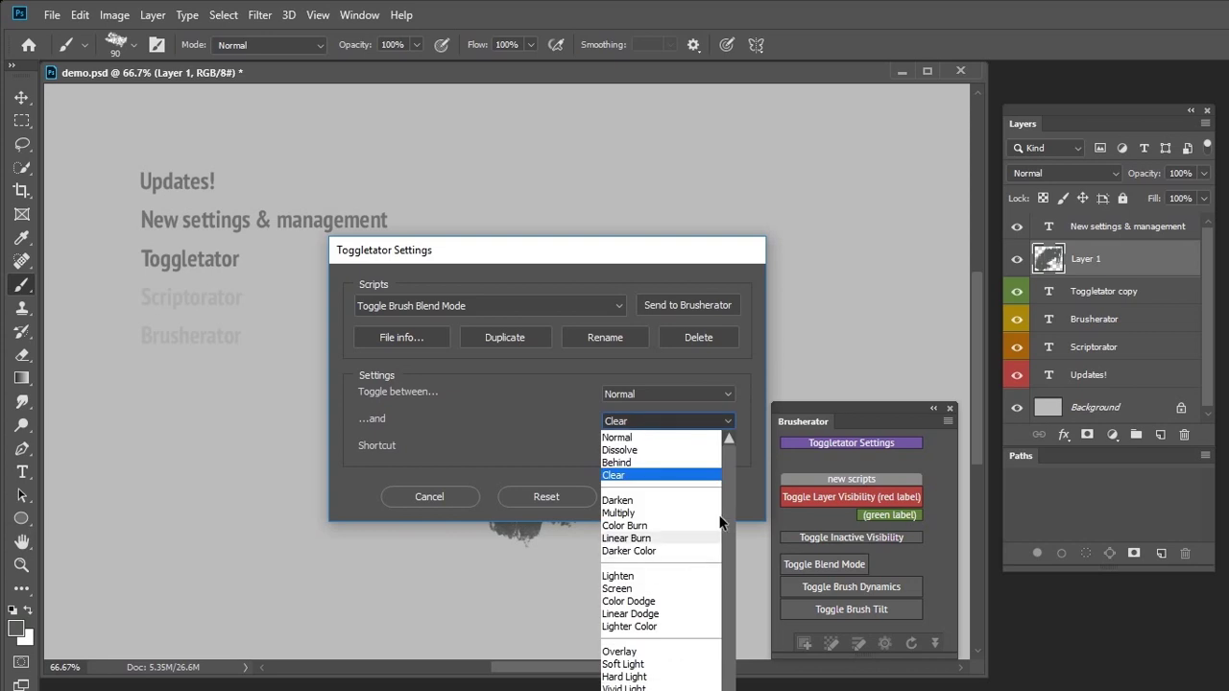
left_click(687, 411)
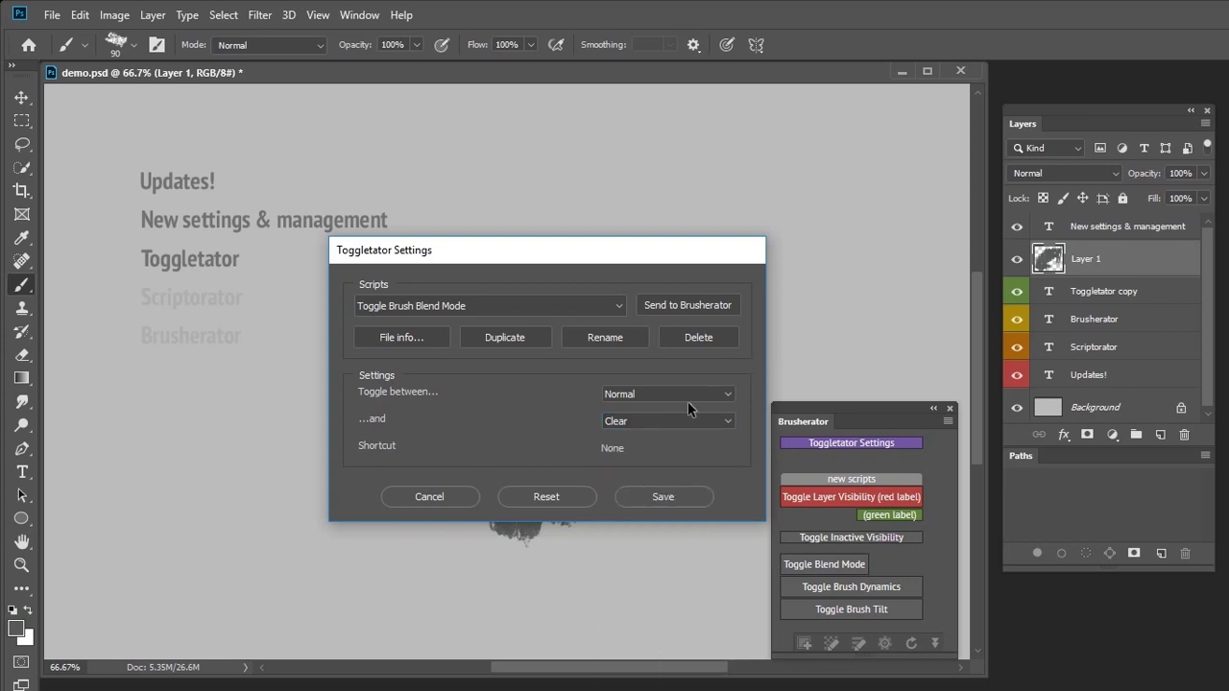
left_click(600, 337)
left_click(702, 533)
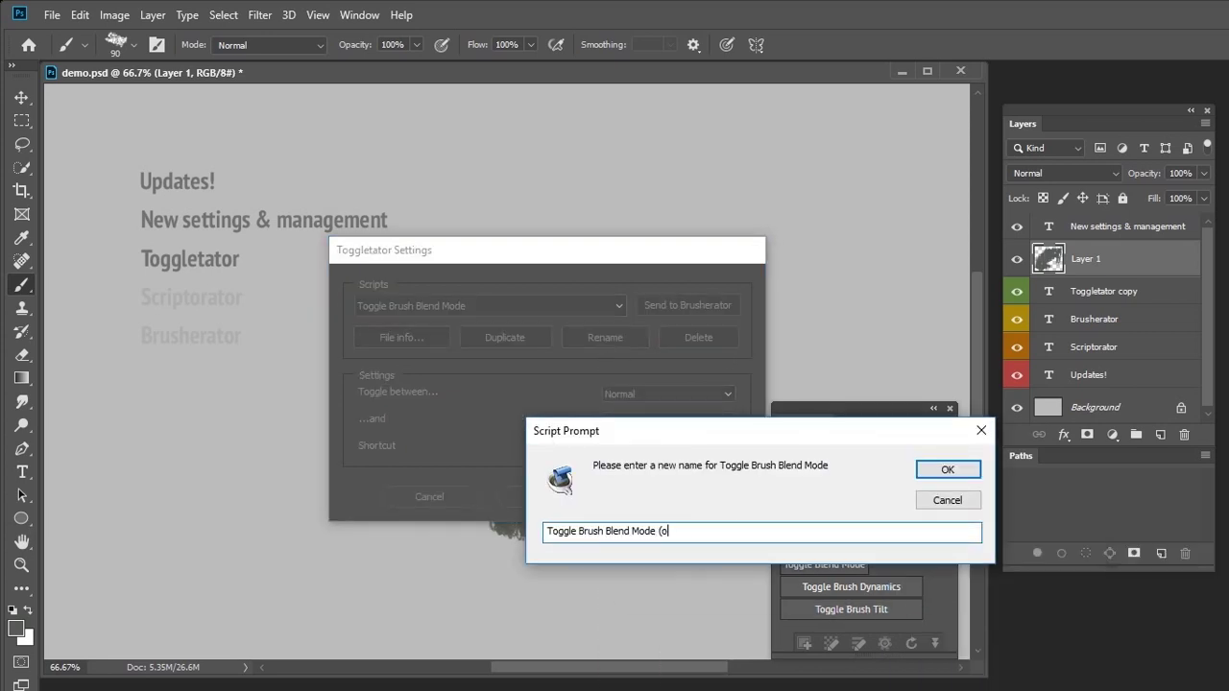
key("Return")
left_click(653, 421)
left_click(633, 656)
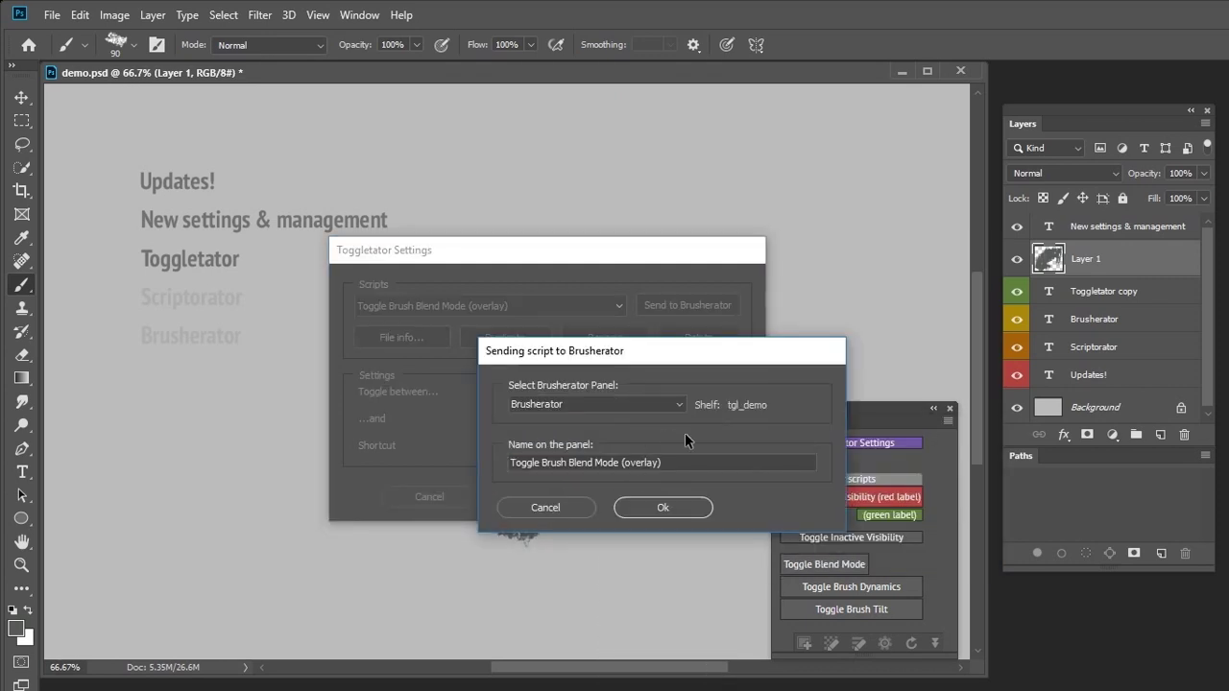
- Send the overlay blend mode script to the Brusherator panel under the name "overlay"
key("ctrl+shift+Right")
key("ctrl+shift+Right")
key("ctrl+shift+Right")
key("ctrl+shift+Right")
key("ctrl+shift+Right")
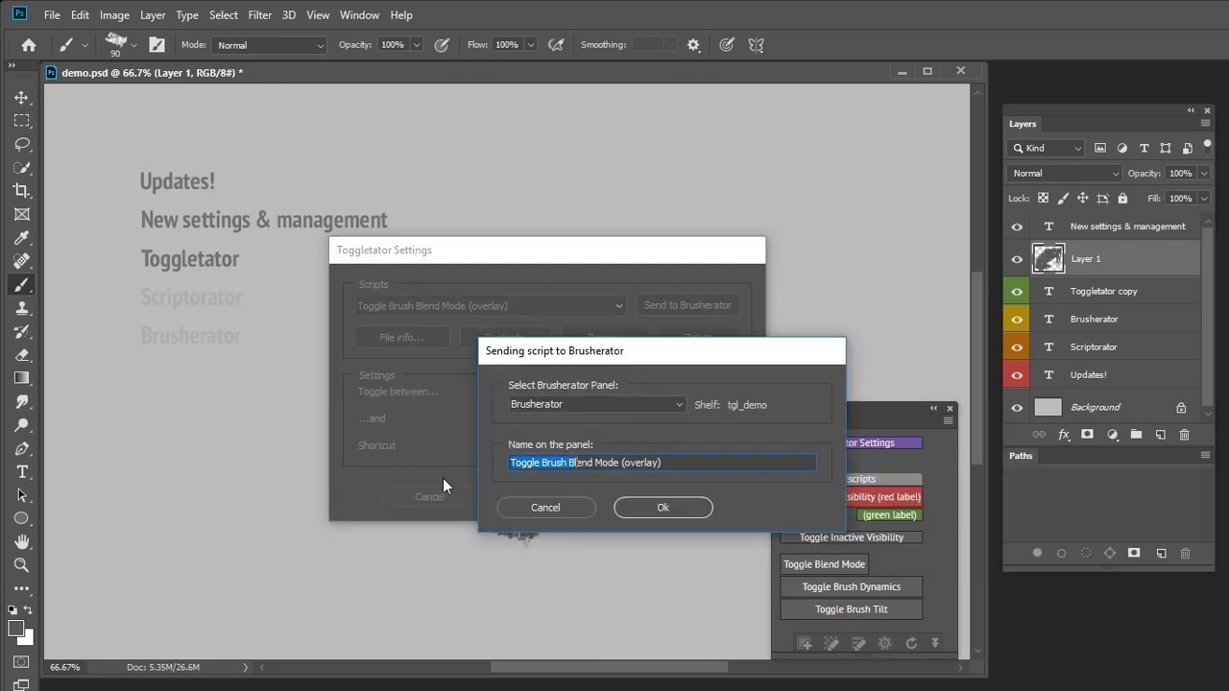
key("Delete")
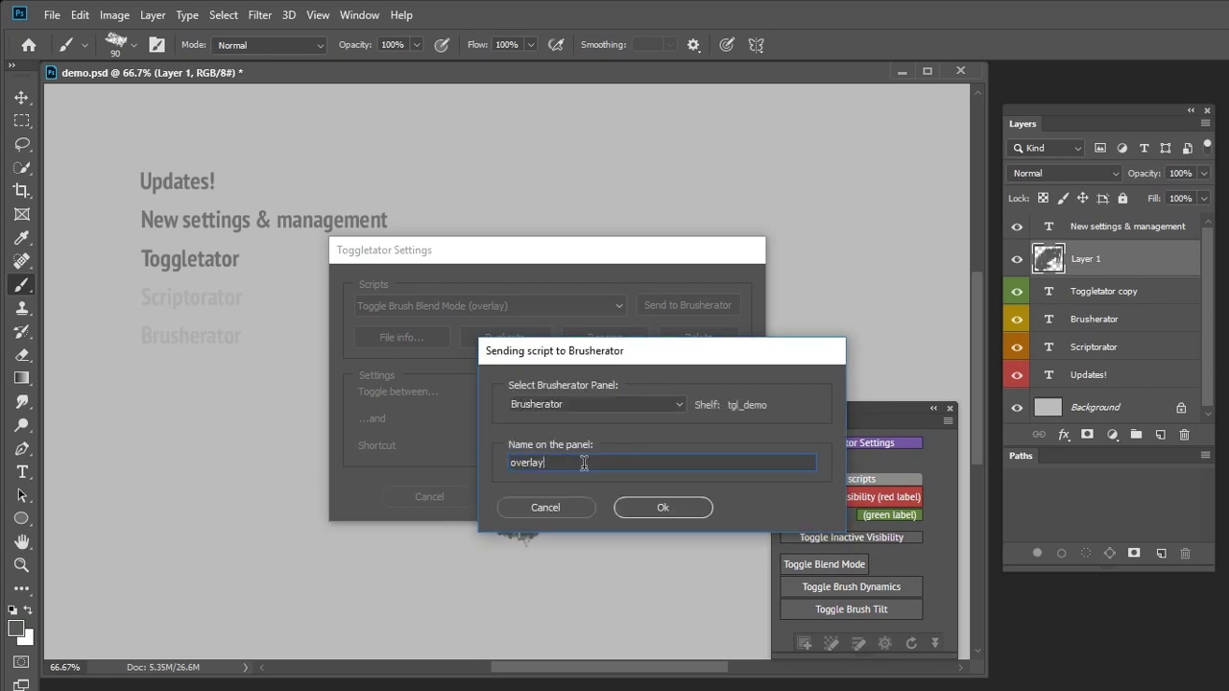
left_click(663, 507)
left_click_drag(1159, 607, 693, 428)
left_click(677, 526)
- Save the Toggletator settings and place the overlay button beside Toggle Blend Mode in the Brusherator panel
left_click(664, 497)
left_click(831, 644)
left_click_drag(798, 441, 889, 560)
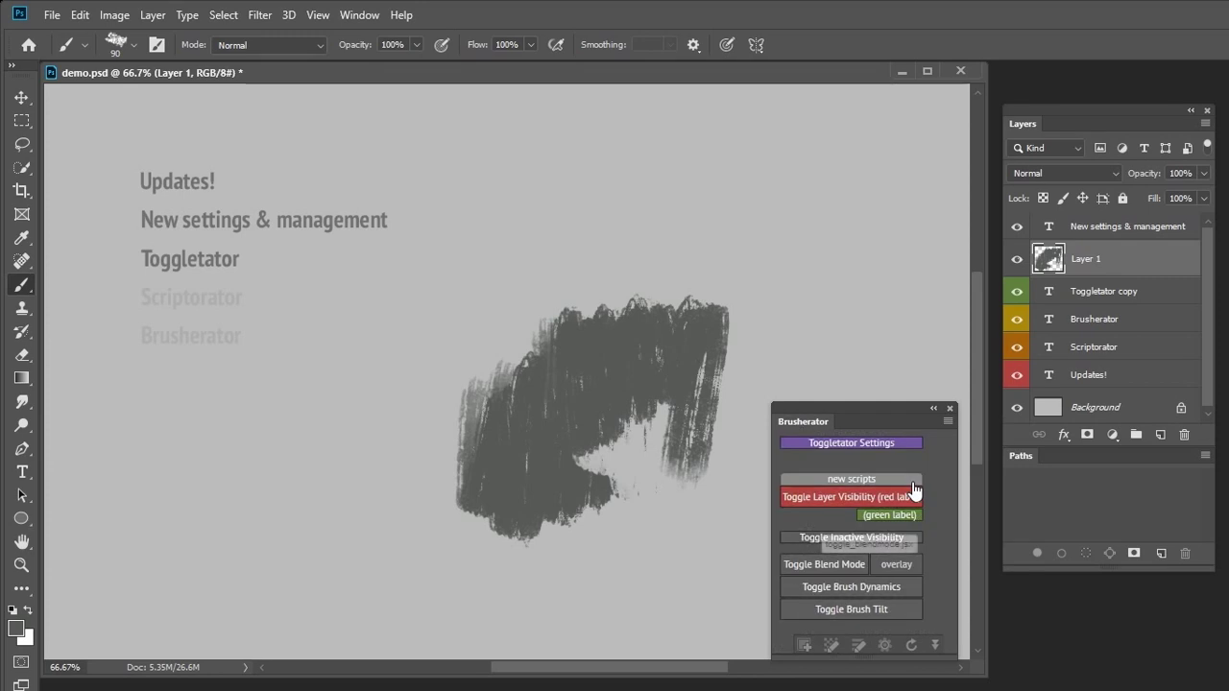
- Switch the brush with the overlay script and paint a stroke, and merge Layer 1 into the Background layer
left_click(889, 560)
mouse_move(633, 321)
left_mouse_down()
mouse_move(600, 398)
mouse_move(720, 336)
mouse_move(634, 500)
mouse_move(576, 307)
mouse_move(605, 427)
left_mouse_up()
left_click_drag(1103, 261, 1100, 388)
key("ctrl+e")
- Paint test strokes on the Background layer while switching modes with the overlay and Toggle Blend Mode scripts, and undo them
mouse_move(614, 392)
left_mouse_down()
mouse_move(748, 307)
mouse_move(605, 307)
mouse_move(561, 582)
left_mouse_up()
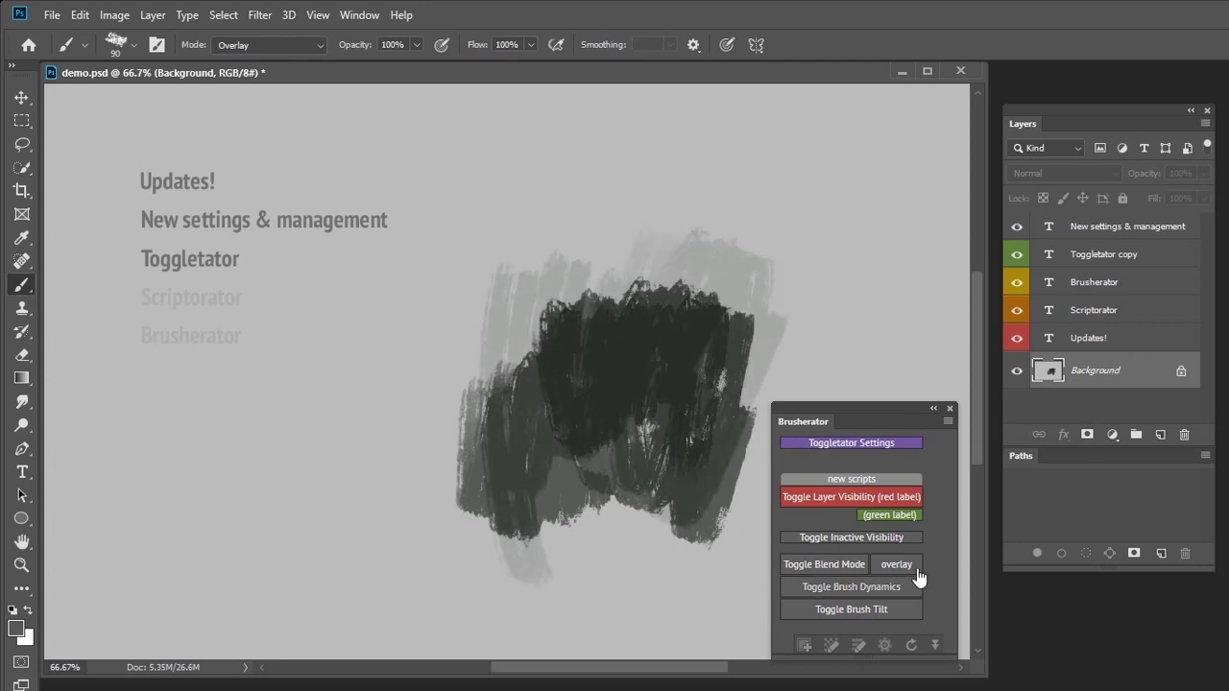
mouse_move(699, 485)
left_mouse_down()
mouse_move(518, 576)
mouse_move(677, 538)
left_mouse_up()
left_click(888, 569)
mouse_move(605, 447)
left_mouse_down()
mouse_move(683, 438)
mouse_move(758, 499)
left_mouse_up()
left_click(832, 569)
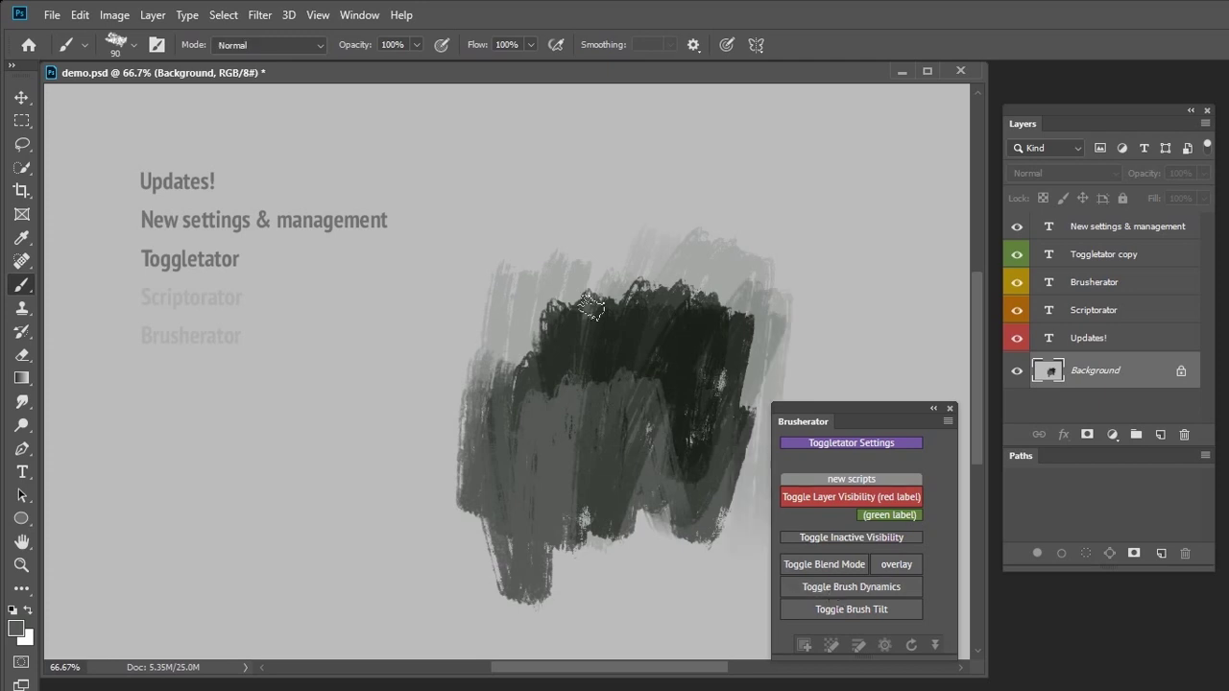
key("ctrl+z")
key("ctrl+z")
key("ctrl+z")
key("ctrl+z")
- Paint a green patch on Layer 1, running Toggle Brush Dynamics between the strokes
mouse_move(520, 377)
left_mouse_down()
mouse_move(611, 400)
mouse_move(634, 353)
mouse_move(461, 307)
mouse_move(604, 537)
left_mouse_up()
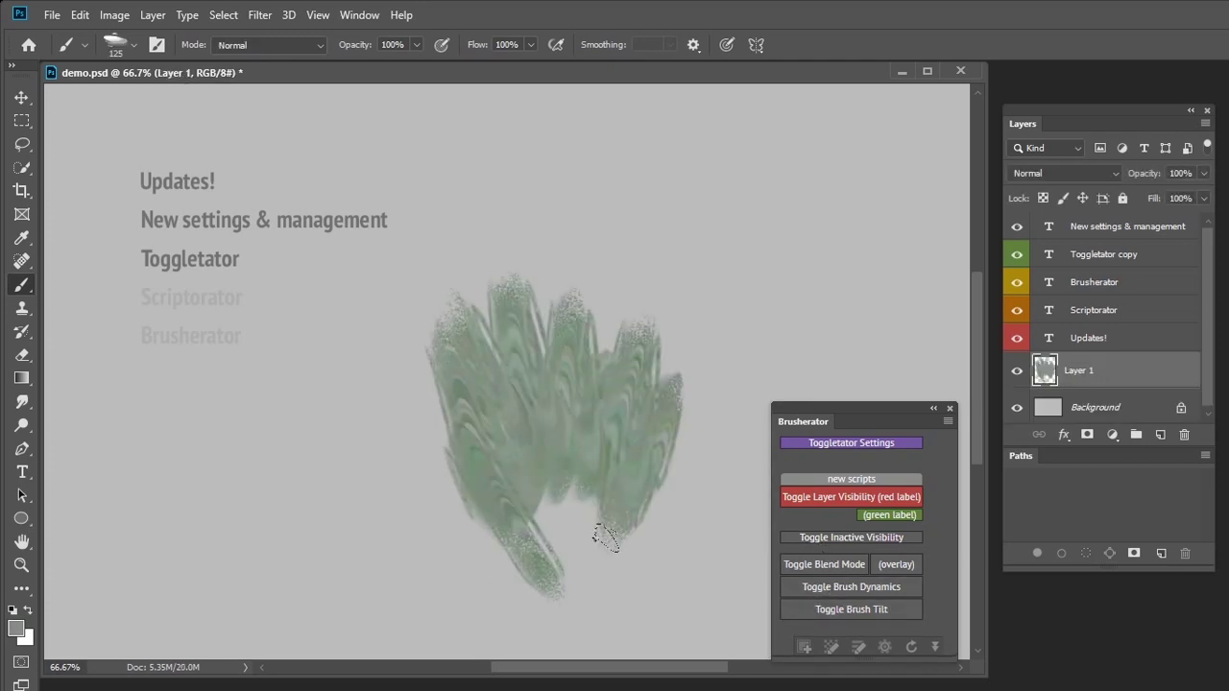
left_click(854, 586)
mouse_move(658, 323)
left_mouse_down()
mouse_move(718, 419)
mouse_move(614, 351)
mouse_move(508, 356)
mouse_move(598, 513)
mouse_move(710, 605)
left_mouse_up()
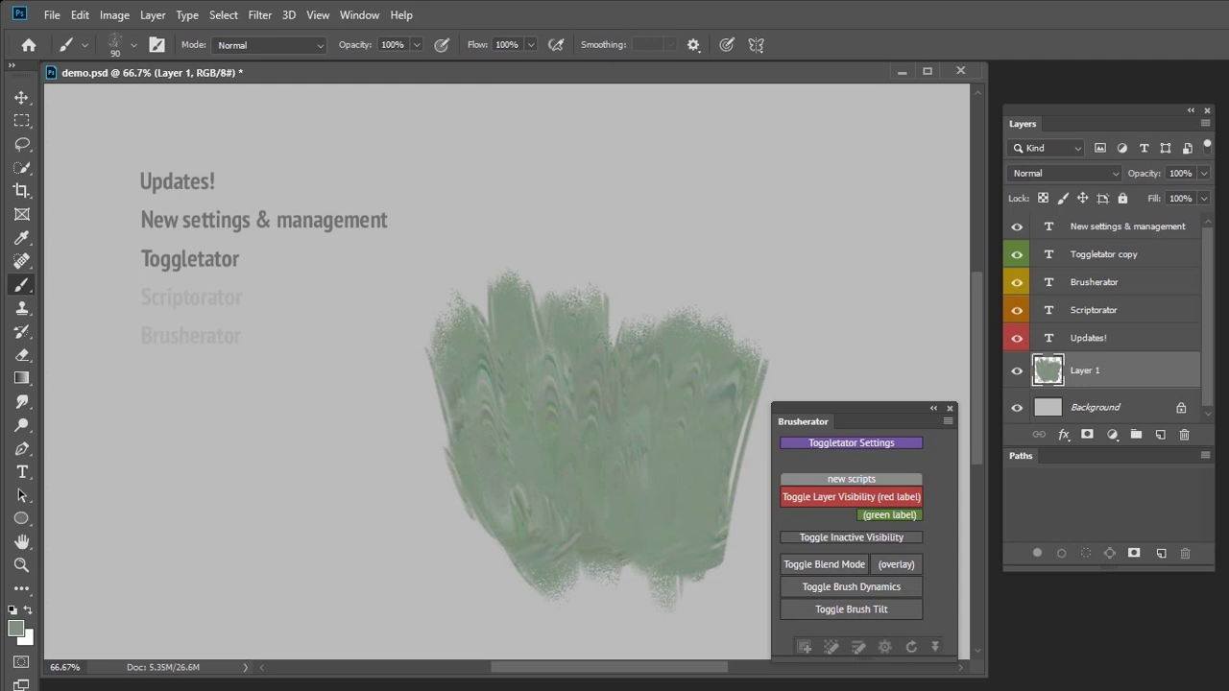
- Try another brush over the green patch on Layer 1, running Toggle Brush Tilt between strokes and undoing each stroke
key(".")
mouse_move(461, 558)
left_mouse_down()
mouse_move(516, 619)
mouse_move(530, 618)
left_mouse_up()
key("ctrl+z")
left_click(869, 614)
mouse_move(677, 299)
left_mouse_down()
mouse_move(659, 364)
mouse_move(732, 480)
left_mouse_up()
key("ctrl+z")
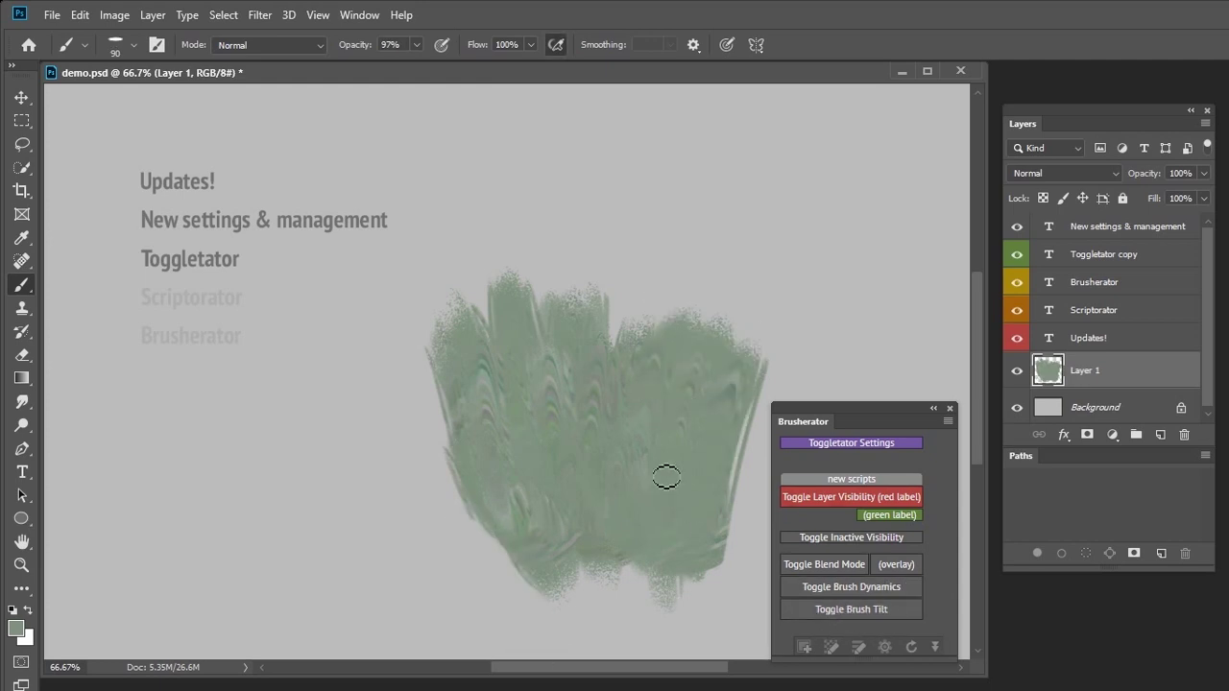
mouse_move(669, 313)
left_mouse_down()
mouse_move(644, 397)
mouse_move(700, 529)
left_mouse_up()
key("ctrl+z")
- Paint dark grey test strokes above the green patch on Layer 1, undoing one of them
left_click_drag(649, 271, 630, 284)
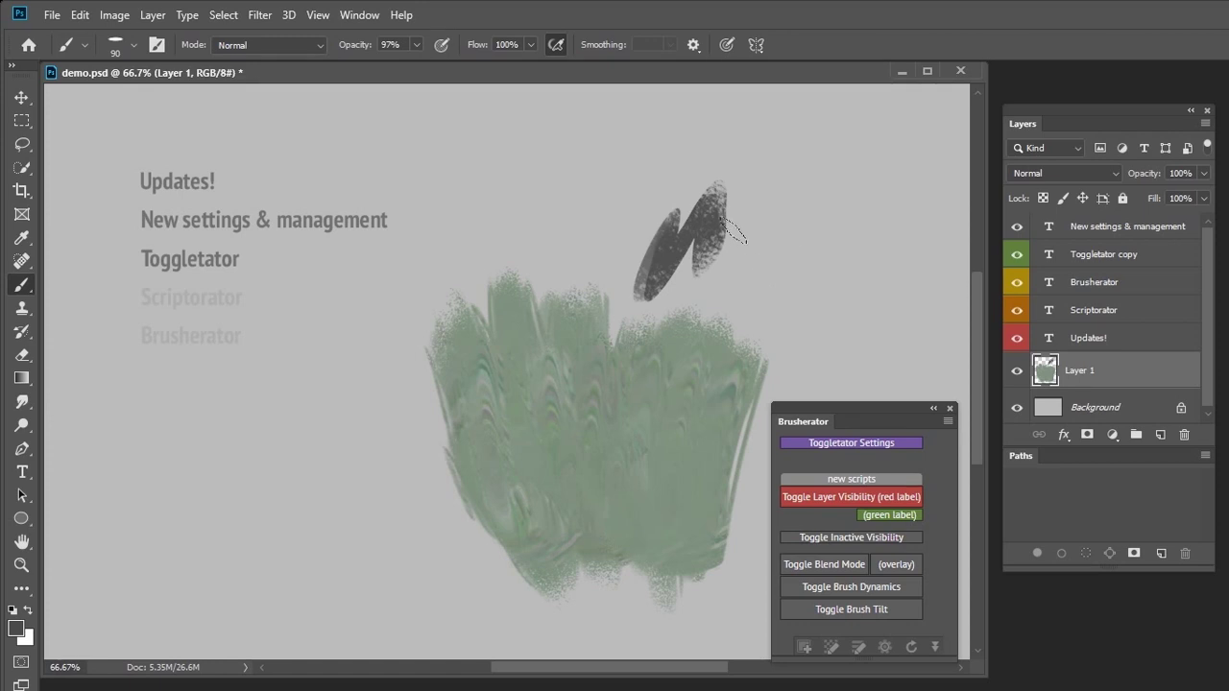
left_click_drag(741, 246, 802, 280)
key("ctrl+z")
mouse_move(699, 288)
left_mouse_down()
mouse_move(730, 251)
mouse_move(801, 307)
mouse_move(862, 274)
mouse_move(782, 278)
mouse_move(788, 166)
mouse_move(823, 113)
mouse_move(902, 144)
left_mouse_up()
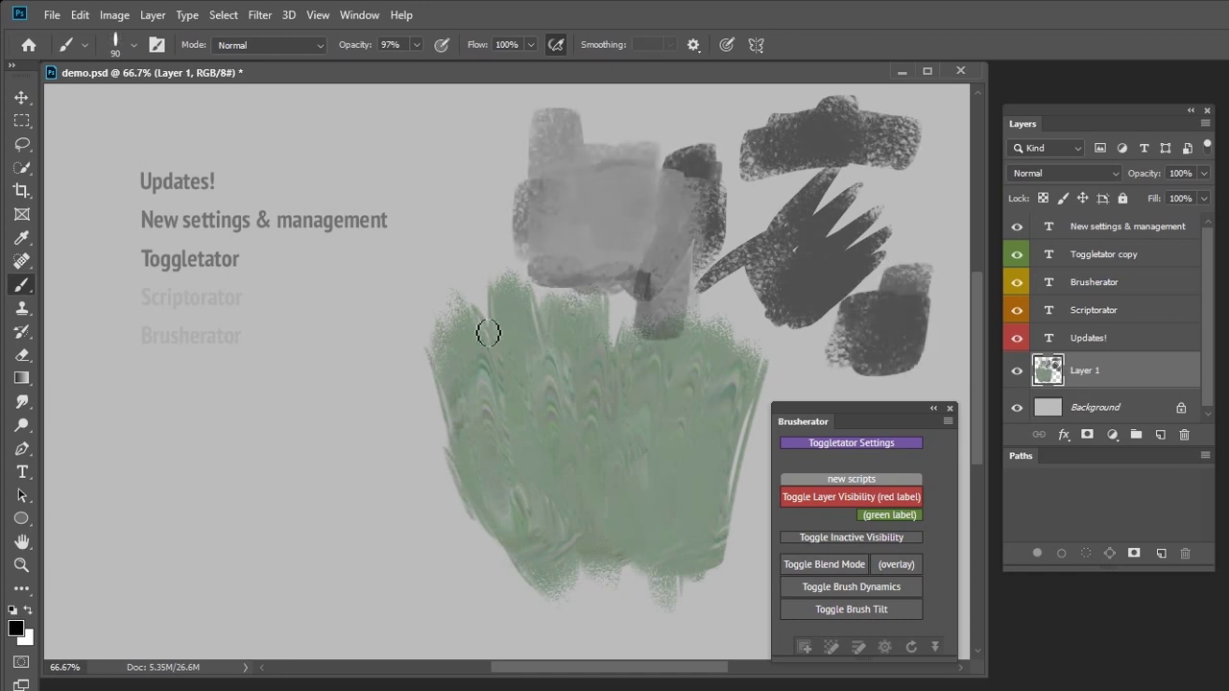
- Paint black strokes over the green patch on Layer 1, running Toggle Brush Tilt between strokes
mouse_move(482, 305)
left_mouse_down()
mouse_move(431, 415)
mouse_move(577, 368)
mouse_move(613, 438)
mouse_move(677, 498)
left_mouse_up()
left_click(851, 610)
left_click_drag(710, 414, 634, 596)
mouse_move(590, 549)
left_mouse_down()
mouse_move(523, 531)
mouse_move(609, 573)
mouse_move(623, 478)
mouse_move(605, 547)
mouse_move(648, 387)
mouse_move(659, 401)
mouse_move(583, 284)
mouse_move(539, 305)
mouse_move(512, 262)
mouse_move(461, 262)
mouse_move(528, 341)
left_mouse_up()
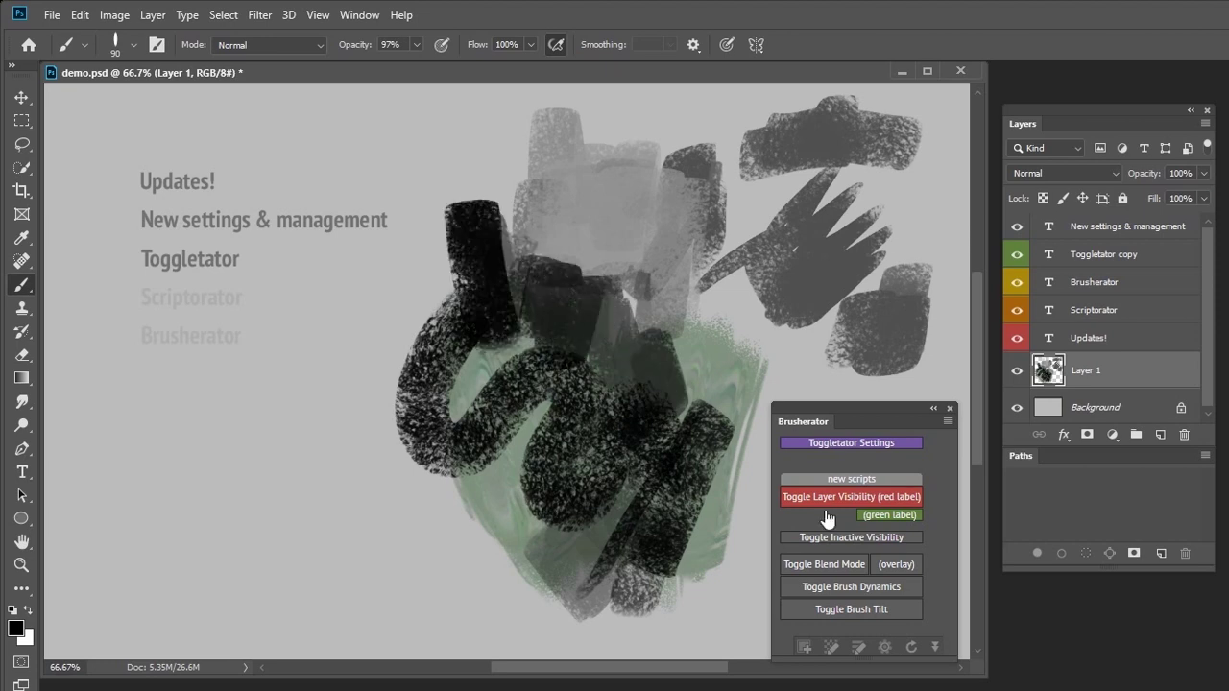
mouse_move(731, 346)
left_mouse_down()
mouse_move(747, 306)
mouse_move(749, 370)
mouse_move(723, 428)
mouse_move(611, 454)
mouse_move(433, 561)
mouse_move(364, 525)
mouse_move(306, 515)
mouse_move(284, 468)
mouse_move(317, 432)
left_mouse_up()
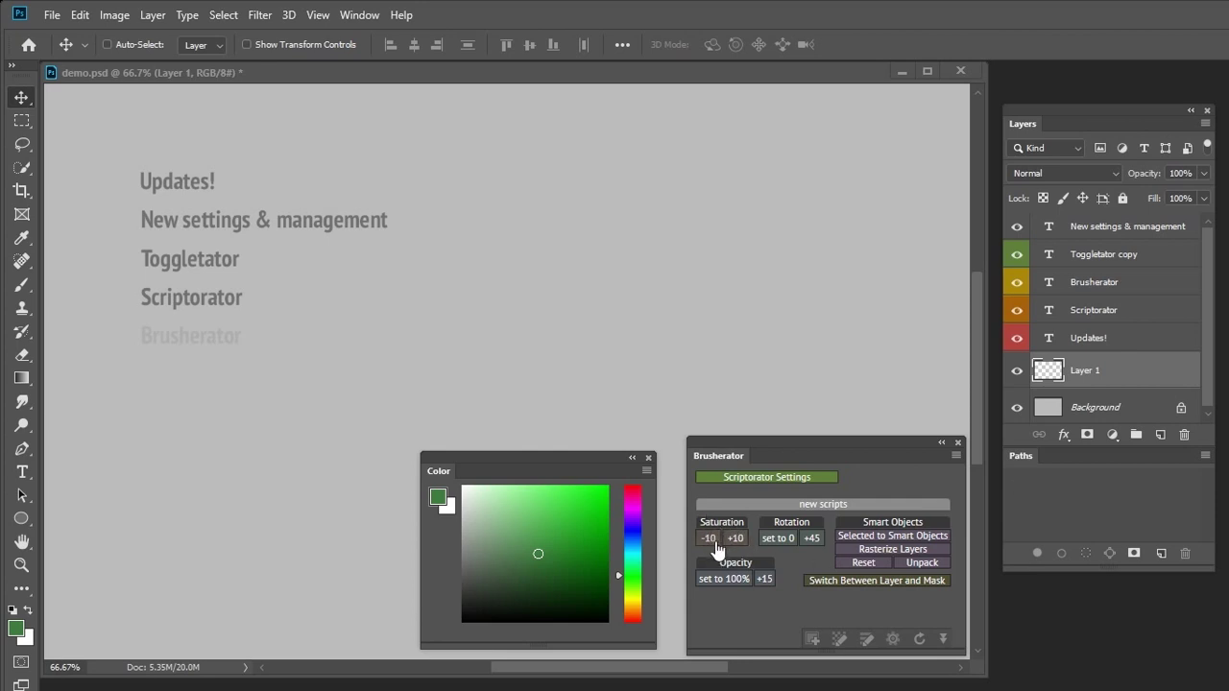
- Vary the foreground colour with the Saturation -10 and +10 scripts and paint with the brush on Layer 1
left_click(709, 538)
left_click(710, 539)
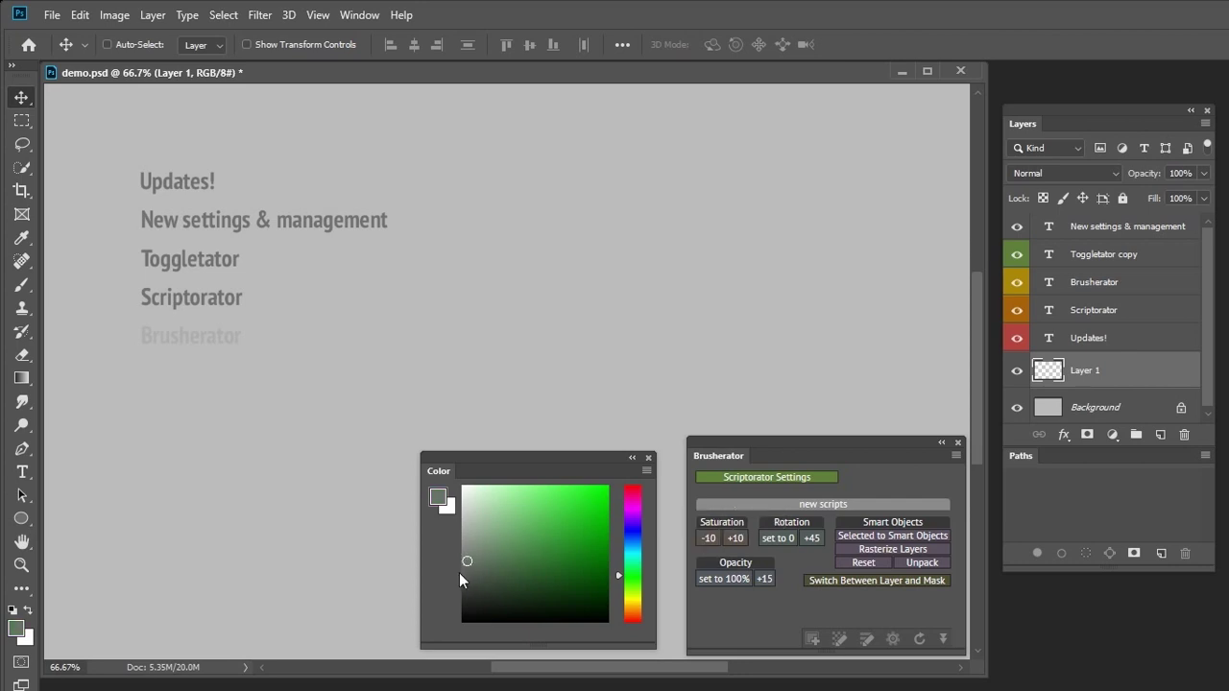
left_click(735, 539)
left_click(735, 538)
left_click(736, 538)
left_click(707, 540)
key("b")
mouse_move(563, 340)
left_mouse_down()
mouse_move(596, 370)
mouse_move(608, 327)
left_mouse_up()
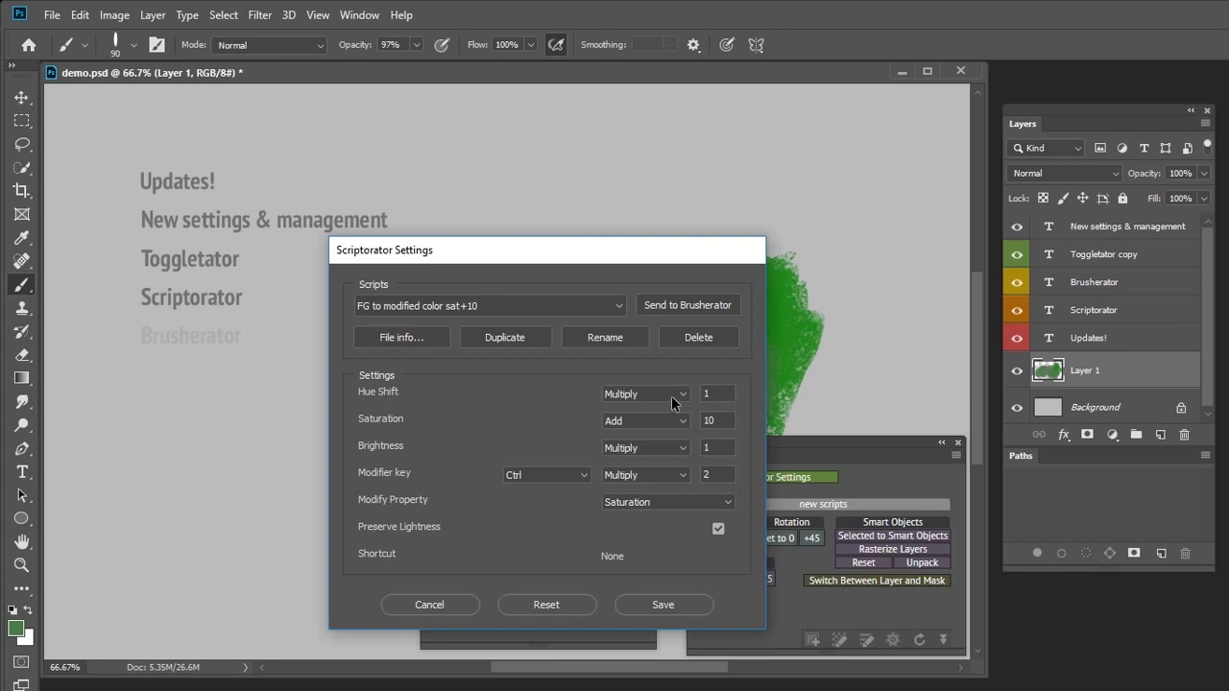
- Examine the Saturation operation and Modify Property options of the FG to modified color sat+10 script
left_click(620, 426)
left_click(624, 420)
left_click(661, 419)
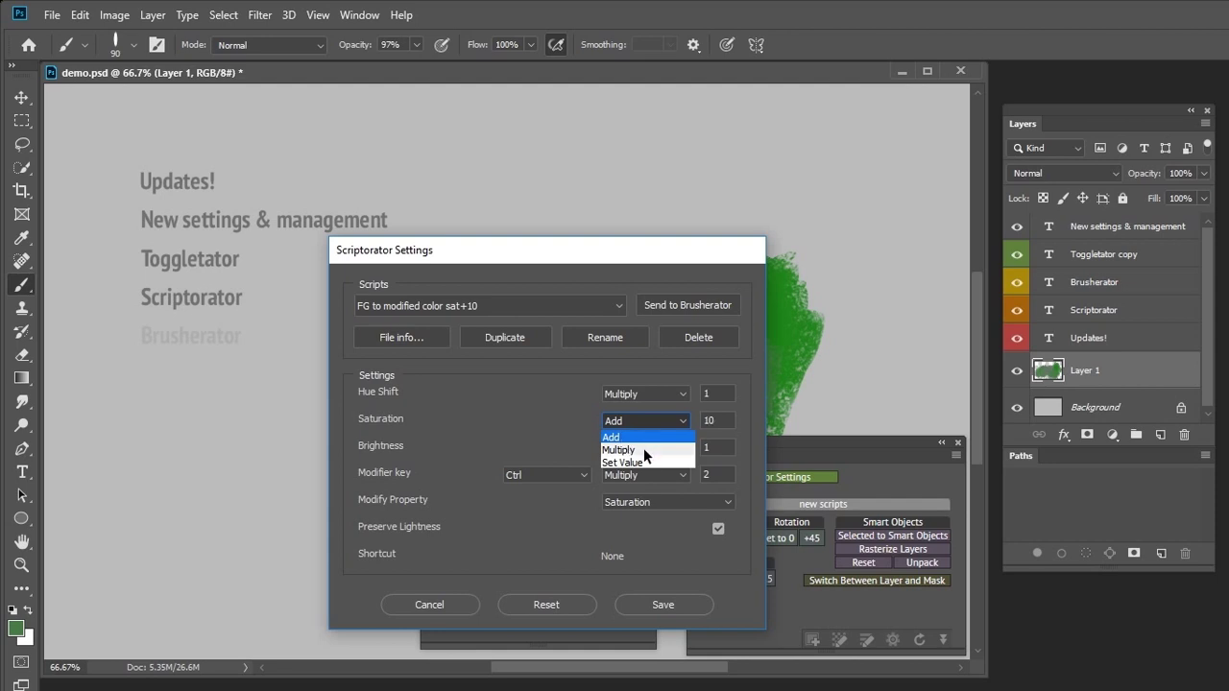
left_click(612, 425)
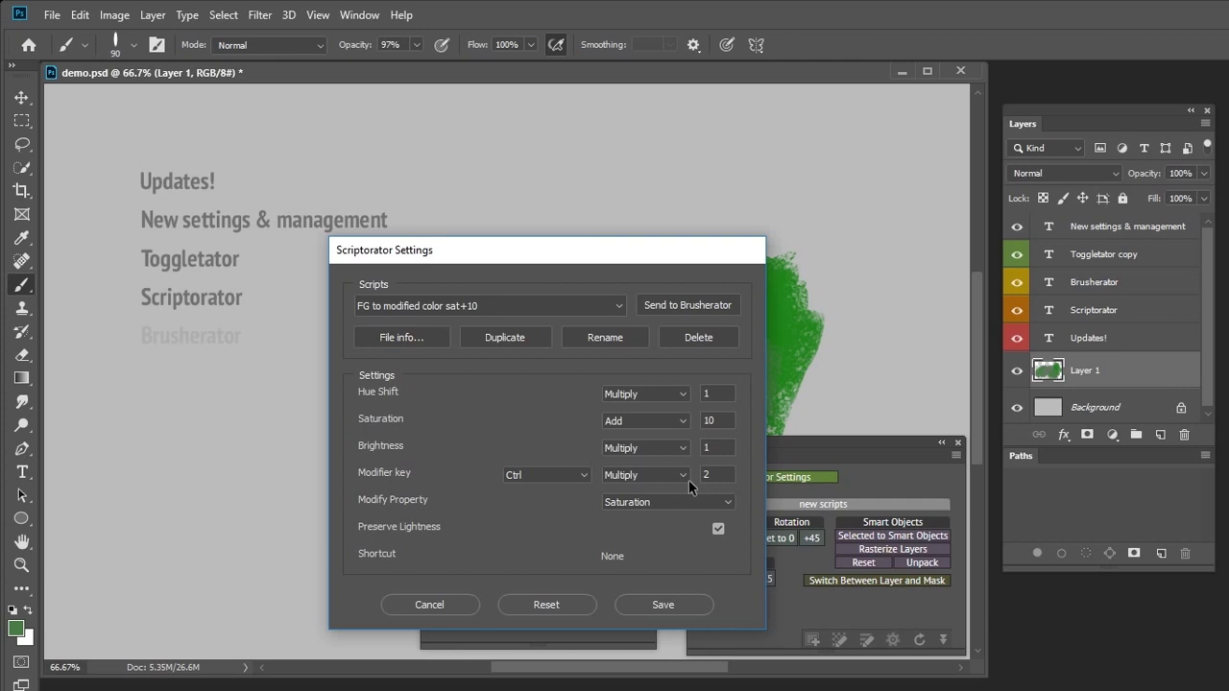
left_click(664, 501)
left_click(667, 500)
- Go through the settings of other scripts in Scriptorator Settings and save the dialog
left_click(519, 305)
left_click(457, 413)
double_click(710, 421)
left_click(521, 310)
left_click(538, 417)
left_click(512, 310)
left_click(576, 417)
left_click(640, 605)
- Adjust the foreground green with the Saturation -10 and +10 scripts and paint a stroke beside the existing green patch
left_click(710, 541)
left_click(736, 542)
left_click(736, 541)
left_click(735, 541)
left_click_drag(870, 274, 854, 365)
- Paint separate green strokes on Layer 1, rotating the brush with the Rotation +45 script between them
mouse_move(677, 146)
left_mouse_down()
mouse_move(685, 171)
mouse_move(754, 183)
left_mouse_up()
left_click(810, 537)
mouse_move(846, 156)
left_mouse_down()
mouse_move(833, 165)
mouse_move(823, 232)
left_mouse_up()
left_click(810, 539)
left_click_drag(913, 170, 912, 240)
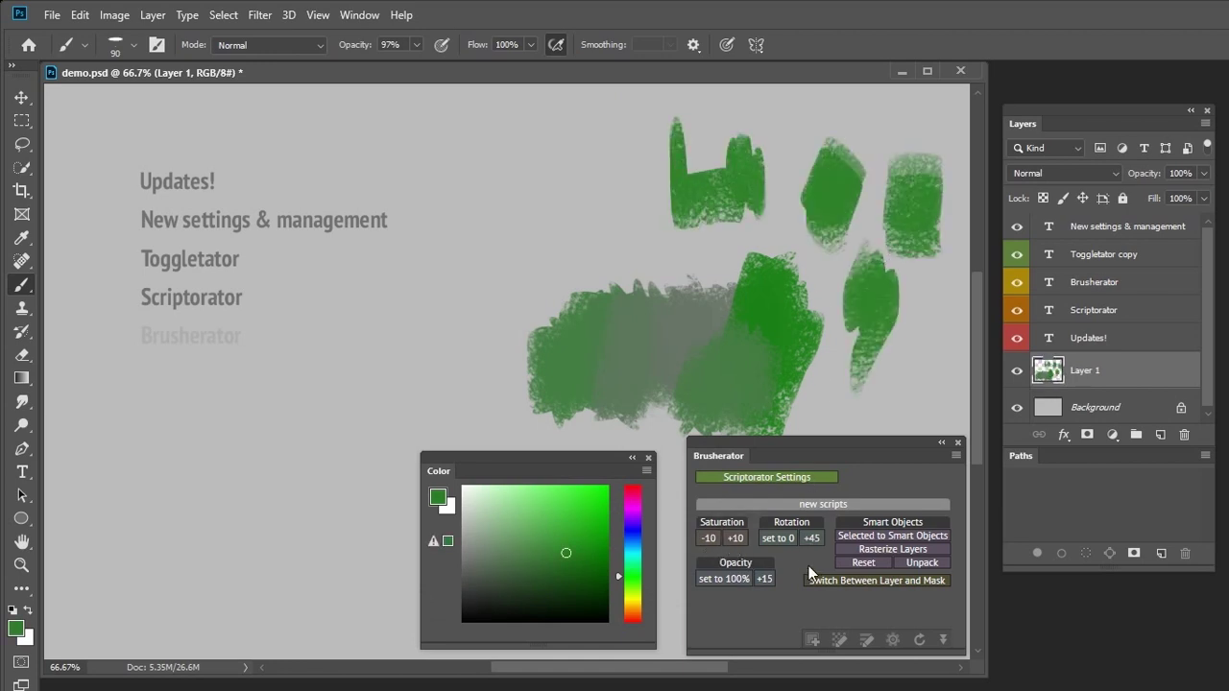
left_click(810, 539)
left_click_drag(929, 335, 916, 363)
- Reset the brush angle with the Rotation set to 0 script and paint two green strokes above the patch
left_click(779, 541)
left_click_drag(603, 242, 603, 216)
left_click(777, 540)
mouse_move(538, 250)
left_mouse_down()
mouse_move(540, 223)
mouse_move(504, 307)
mouse_move(412, 375)
mouse_move(533, 316)
left_mouse_up()
- Lower the brush opacity to 50%, restore it with the Opacity set to 100% script, and paint a green zigzag stroke
key("5")
left_click(722, 579)
mouse_move(432, 340)
left_mouse_down()
mouse_move(466, 279)
mouse_move(627, 337)
mouse_move(638, 369)
left_mouse_up()
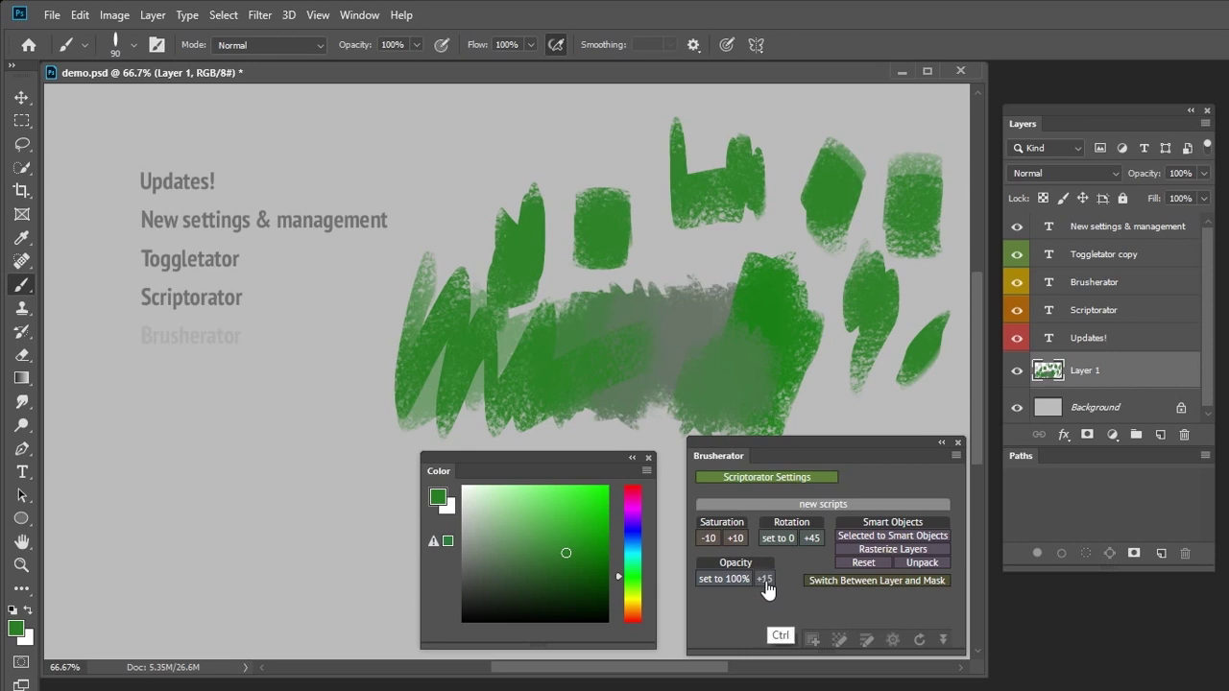
- Run the Opacity +15 script repeatedly with its modifier active, and once without the modifier
left_click(765, 580, "ctrl")
left_click(765, 582, "ctrl")
left_click(765, 582, "ctrl")
left_click(765, 582, "ctrl")
left_click(764, 580)
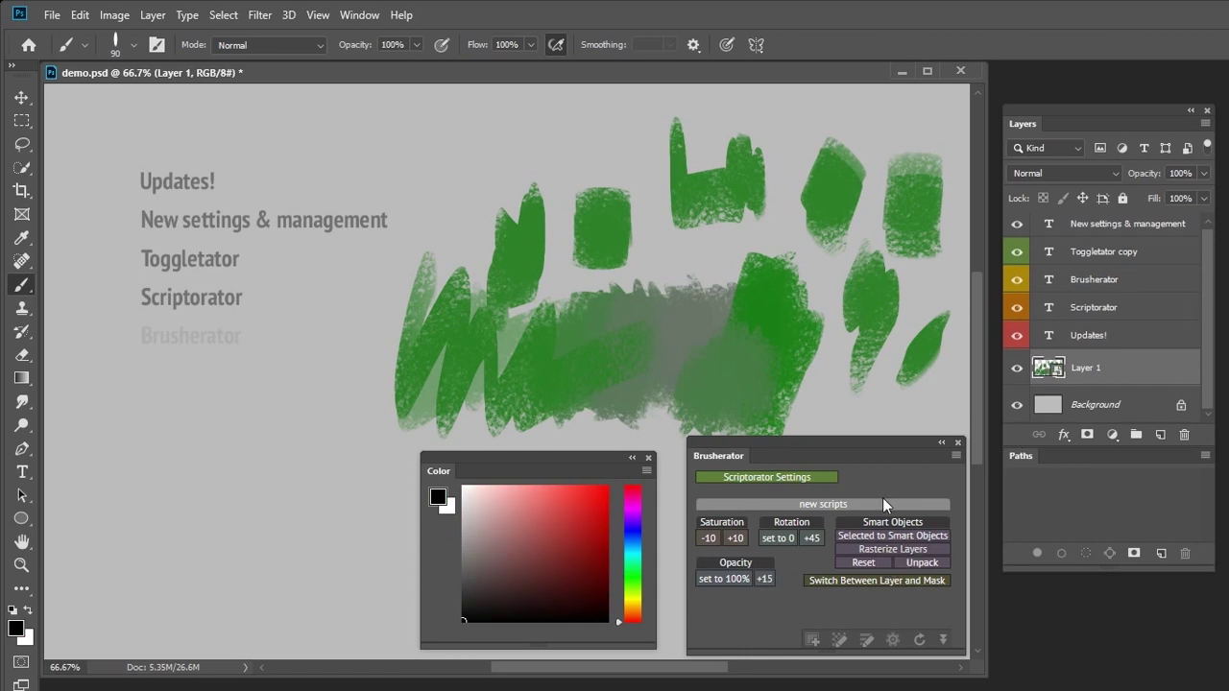
- Shrink and distort the Layer 1 smart object with Free Transform, and restore it with the Smart Objects Reset script
key("ctrl+t")
left_click_drag(946, 116, 743, 240)
mouse_move(753, 327)
left_mouse_down()
mouse_move(720, 253)
mouse_move(727, 238)
left_mouse_up()
key("Return")
left_click(869, 563)
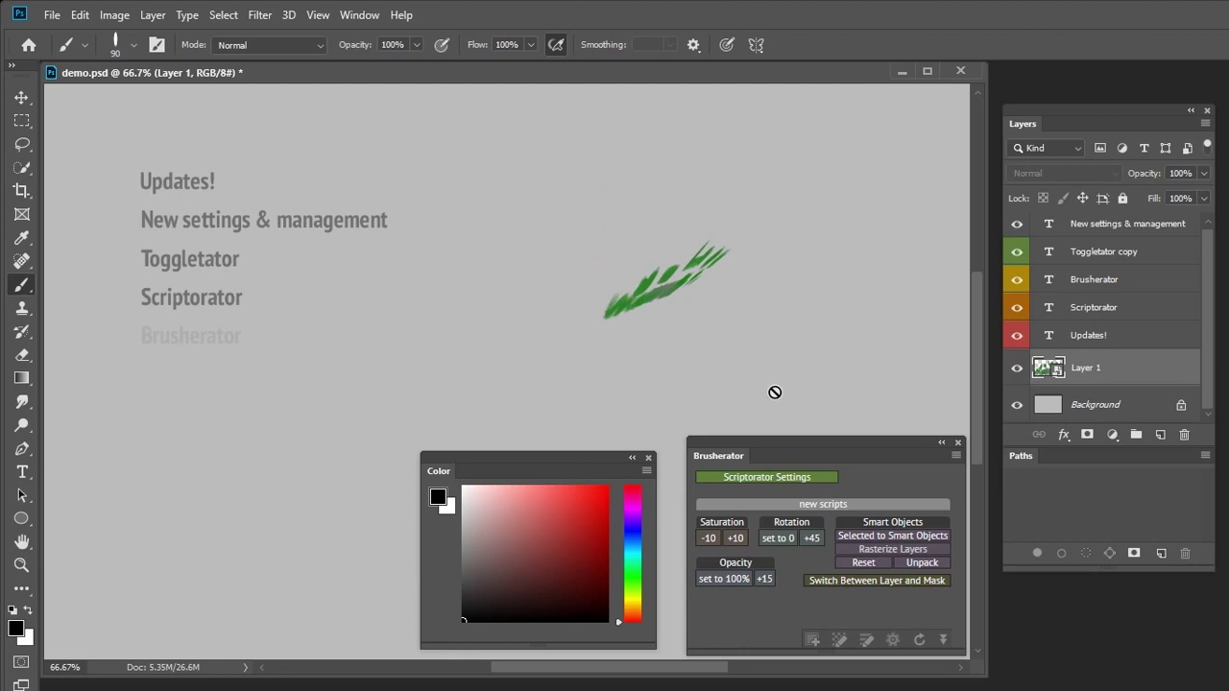
- Shrink and rotate the Layer 1 smart object with Free Transform, and extract its contents with the Unpack script
key("ctrl+t")
left_click_drag(947, 116, 809, 200)
mouse_move(822, 174)
left_mouse_down()
mouse_move(784, 132)
mouse_move(620, 129)
left_mouse_up()
key("Escape")
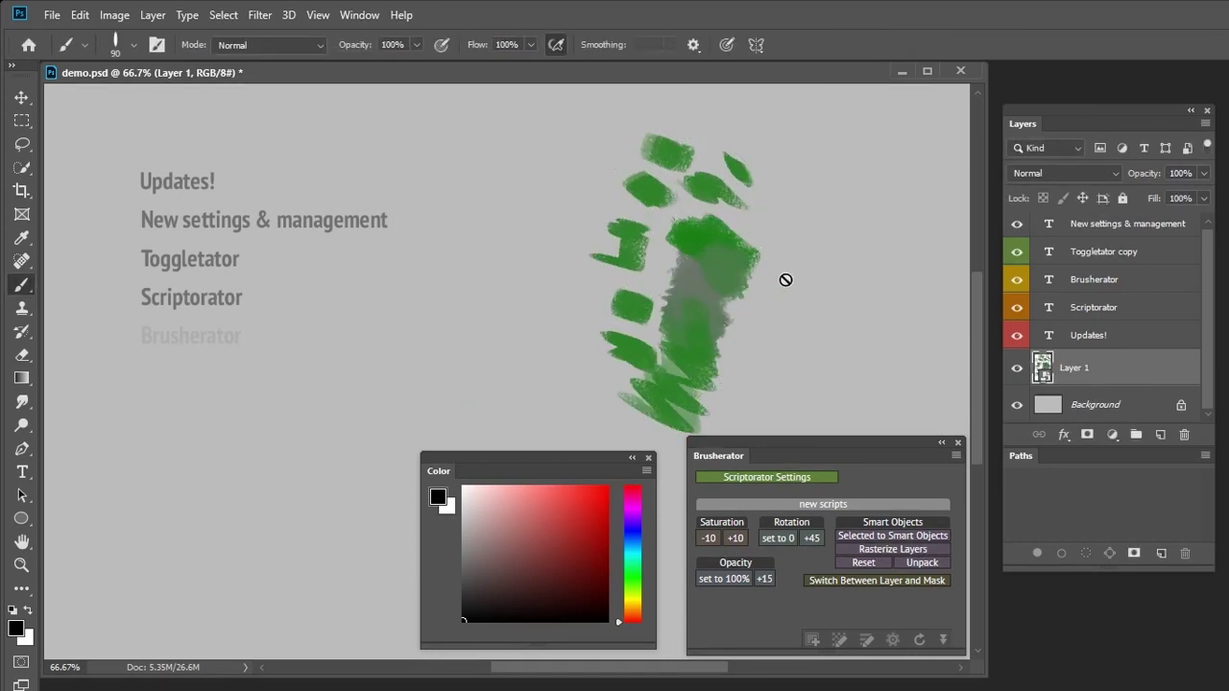
left_click(923, 565)
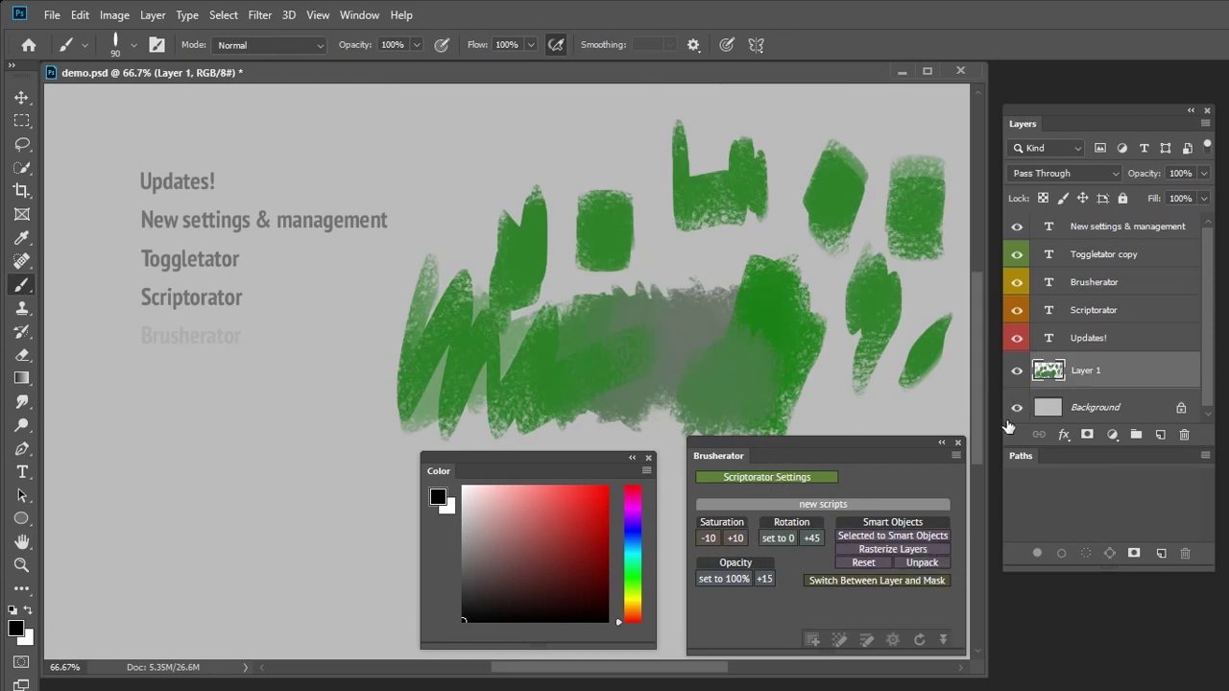
- Group Layer 1, paint a black zigzag on a new layer inside the group, and select Group 1
key("ctrl+g")
left_click(1091, 391)
key("ctrl+shift+alt+n")
mouse_move(674, 357)
left_mouse_down()
mouse_move(729, 207)
mouse_move(744, 398)
left_mouse_up()
left_click(1100, 365)
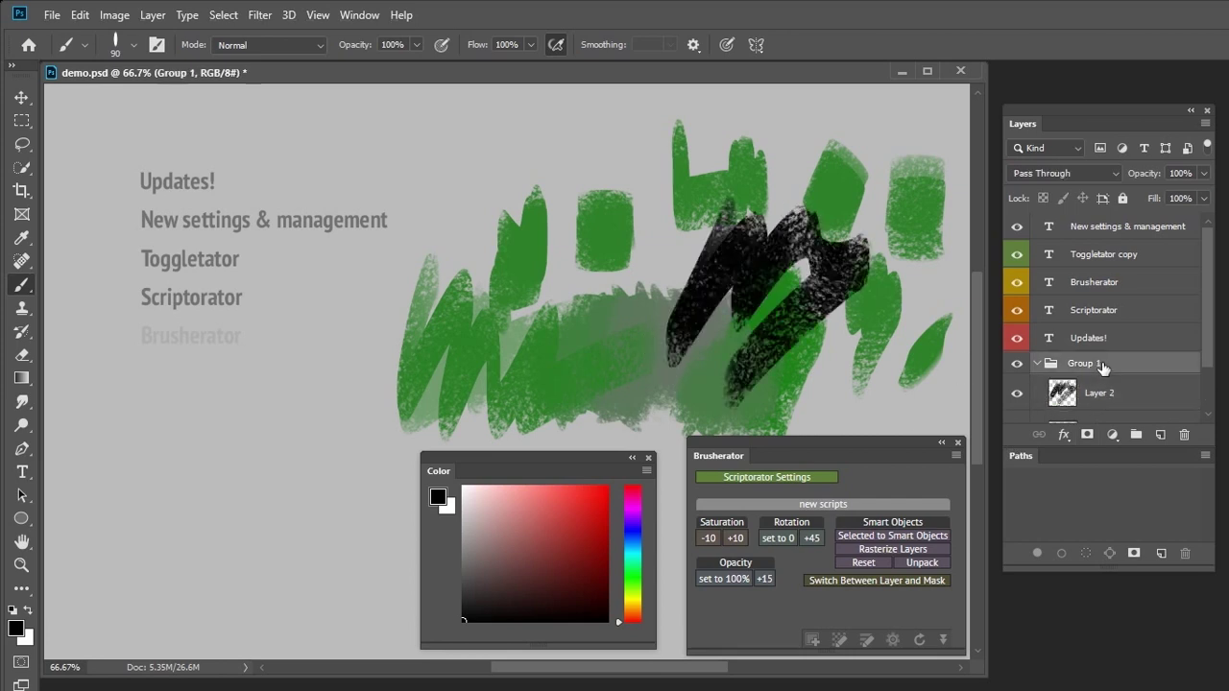
- Convert Group 1 to a smart object with the Selected to Smart Objects script and move it slightly across the canvas
left_click(875, 537)
key("v")
left_click_drag(855, 335, 799, 338)
- Rotate the Group 1 smart object with Free Transform and turn it back into a layer group with the Unpack script
key("ctrl+t")
left_click_drag(903, 416, 851, 313)
key("Return")
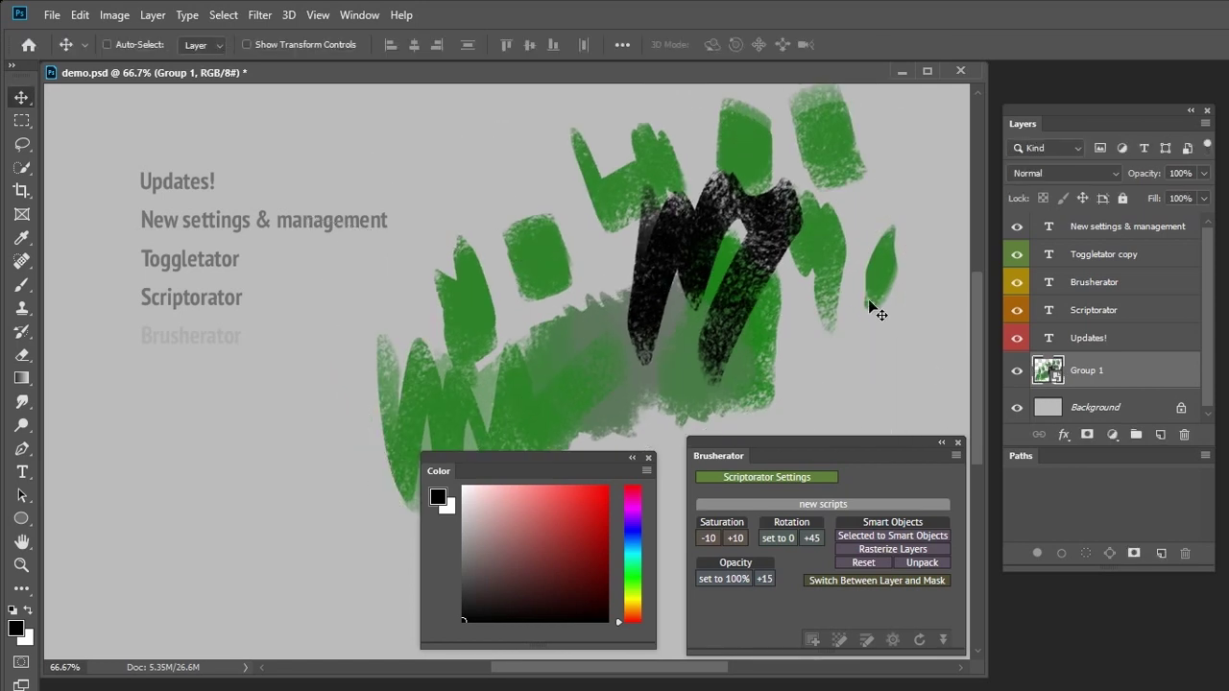
left_click(921, 563)
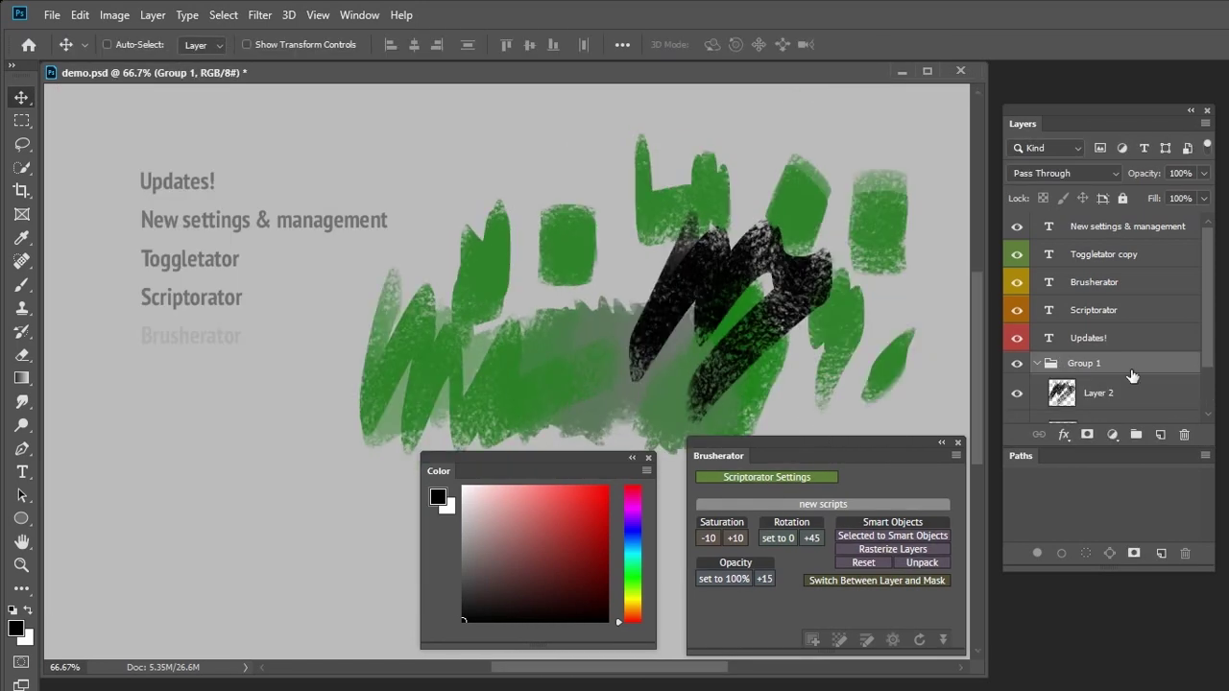
scroll(1207, 344, "down", 2)
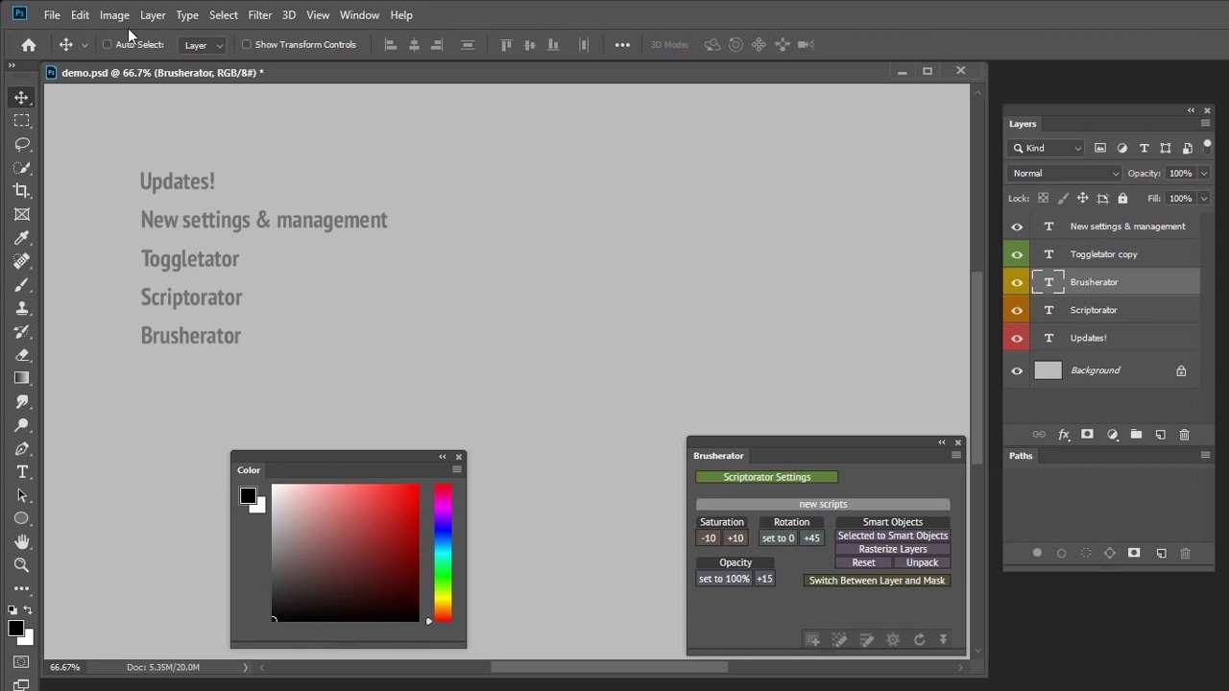
- Locate ! Scriptorator Settings in the application's list of scripts and choose it
left_click(52, 15)
mouse_move(94, 435)
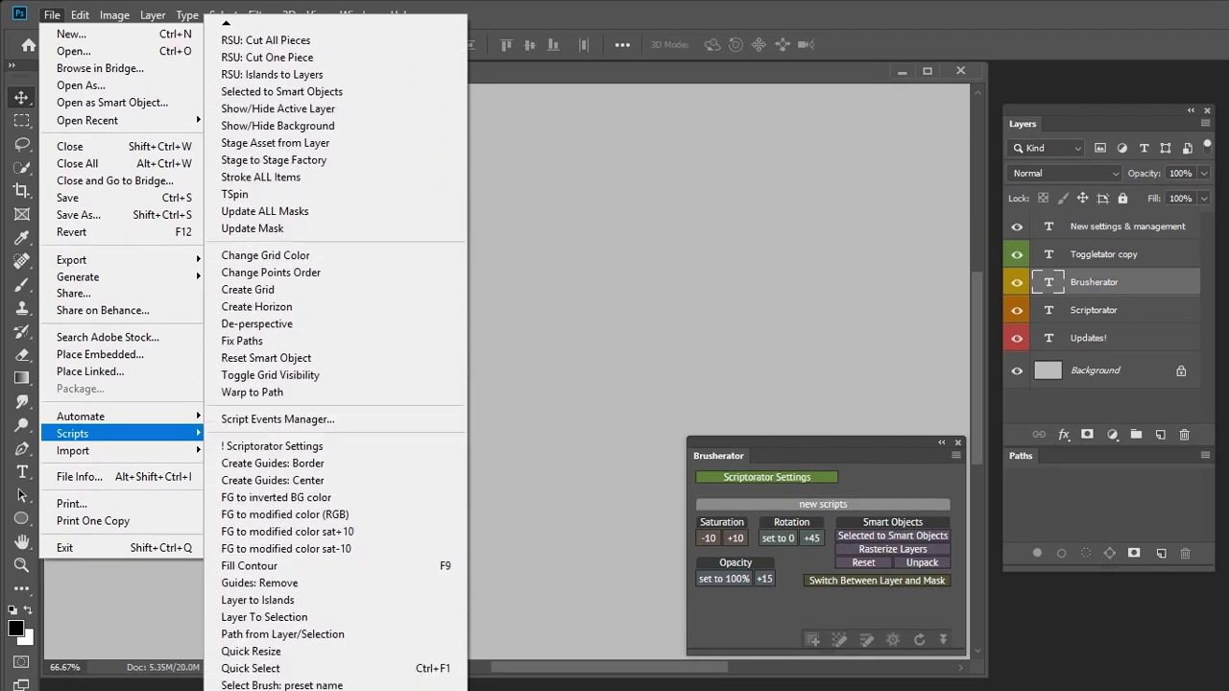
left_click(263, 448)
- Search the application's commands for "!" to locate the Scriptorator and Toggletator settings, and close the search
left_click(79, 15)
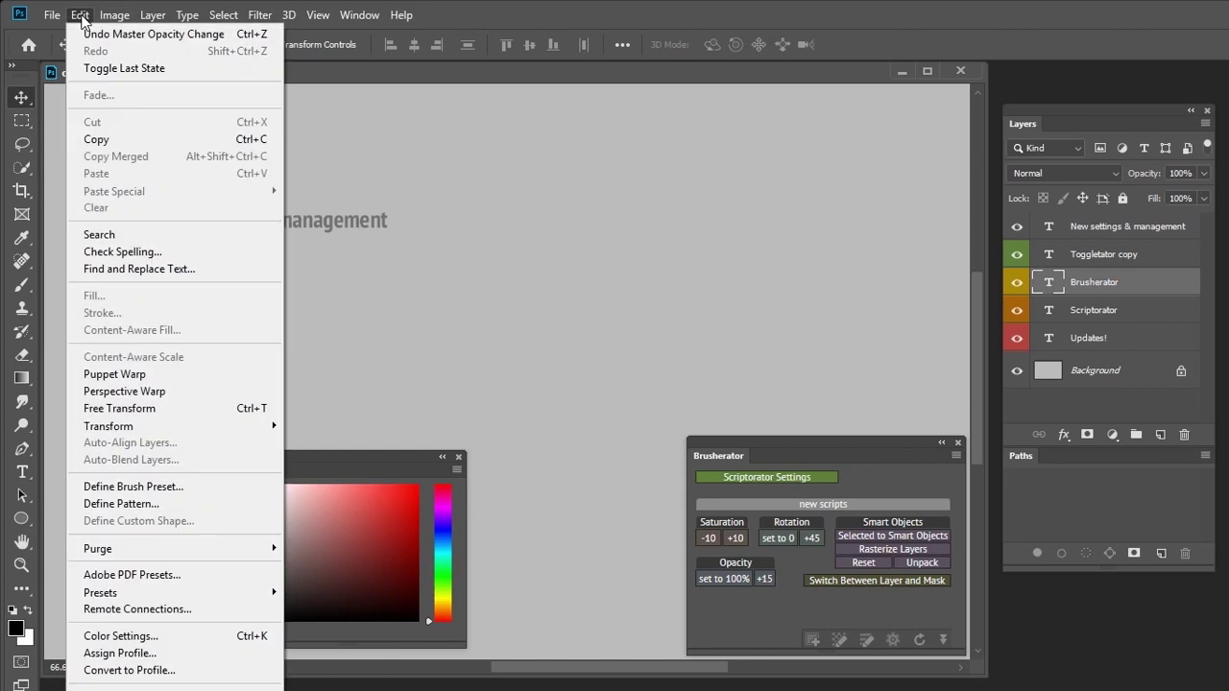
left_click(99, 235)
type("!")
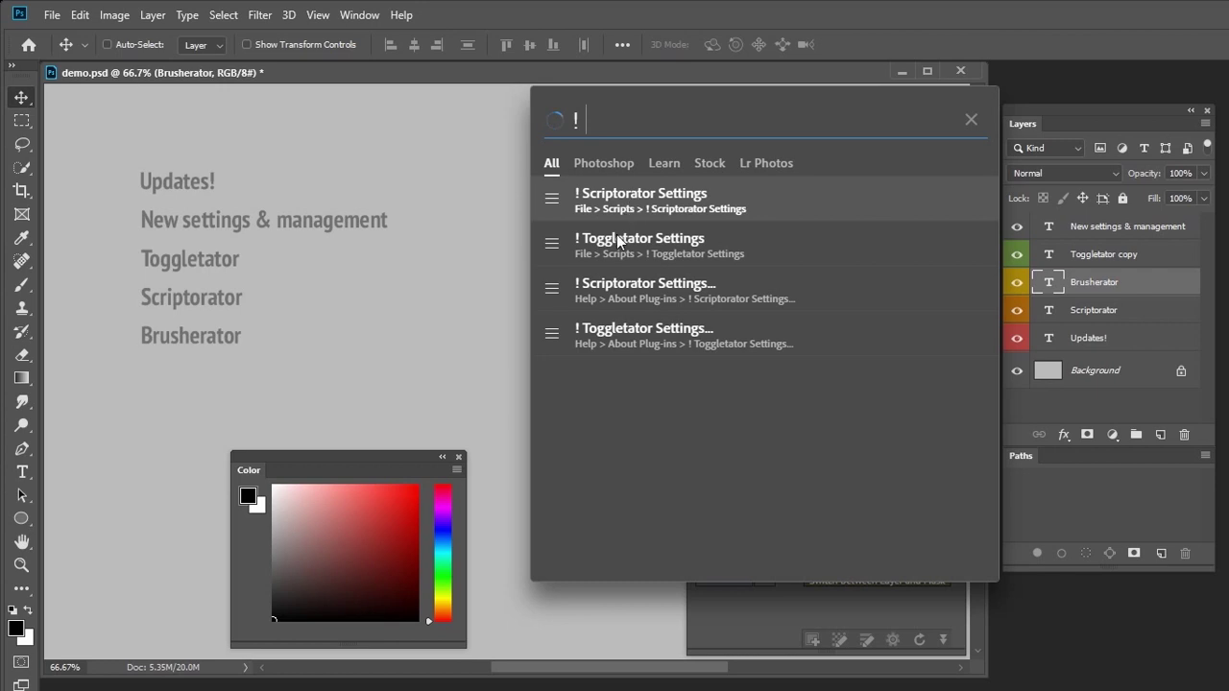
left_click(396, 162)
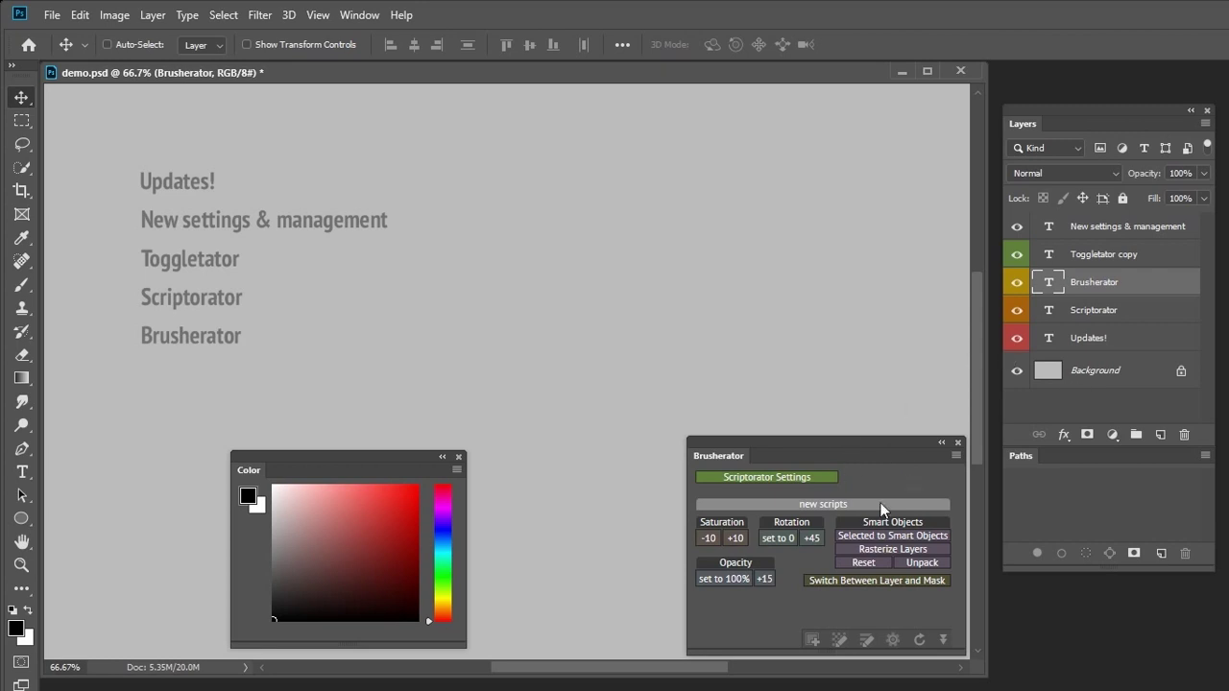
- Move the Brusherator panel to the upper canvas area and open Scriptorator Settings from the panel's own options
left_click_drag(801, 442, 548, 103)
left_click(708, 118)
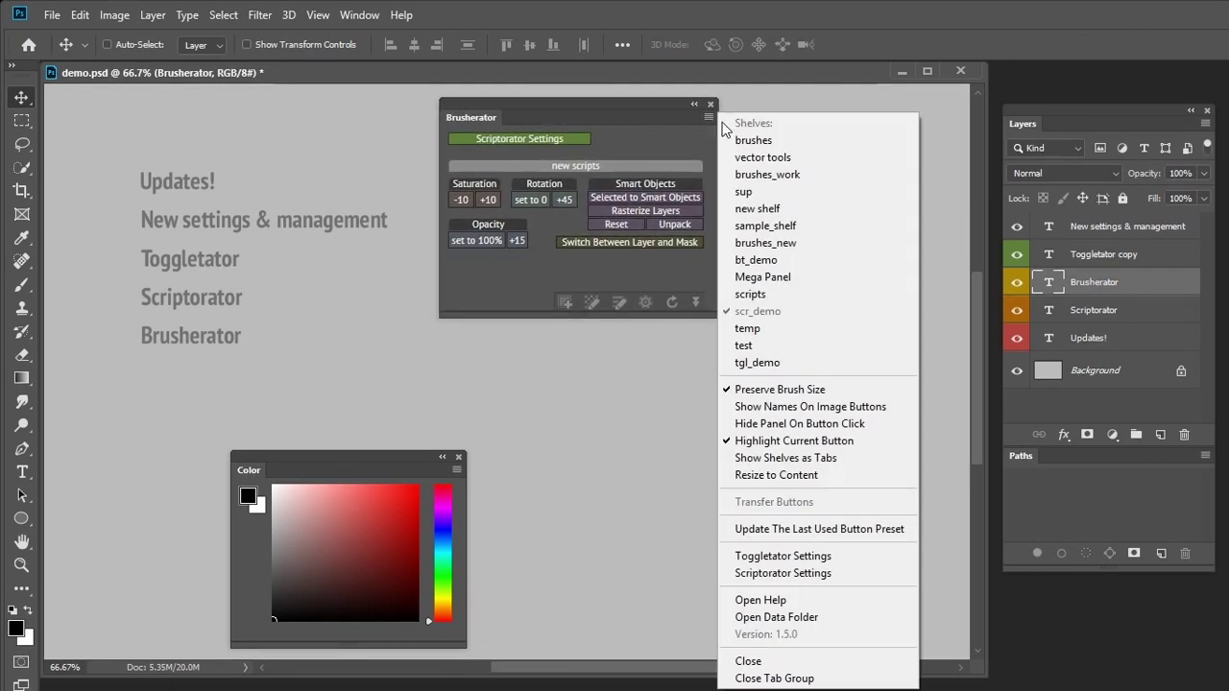
left_click(845, 573)
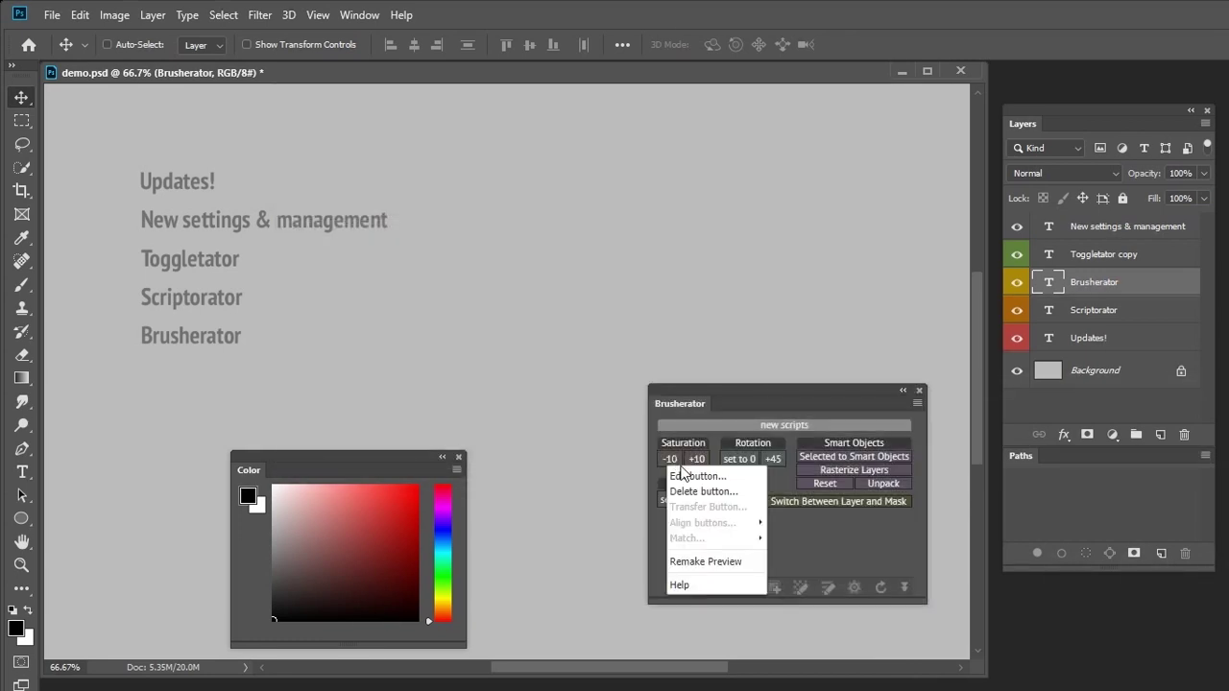
- Edit the Saturation script button on the Brusherator panel and open its script settings
left_click(680, 470)
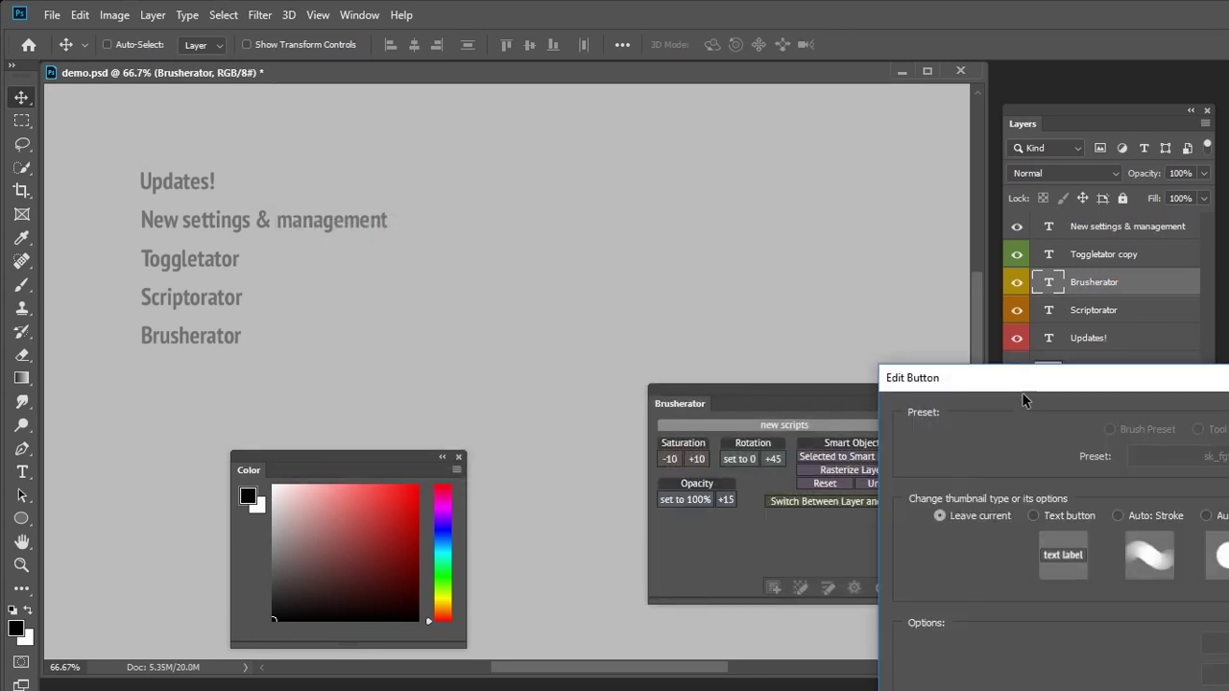
left_click_drag(1022, 392, 593, 142)
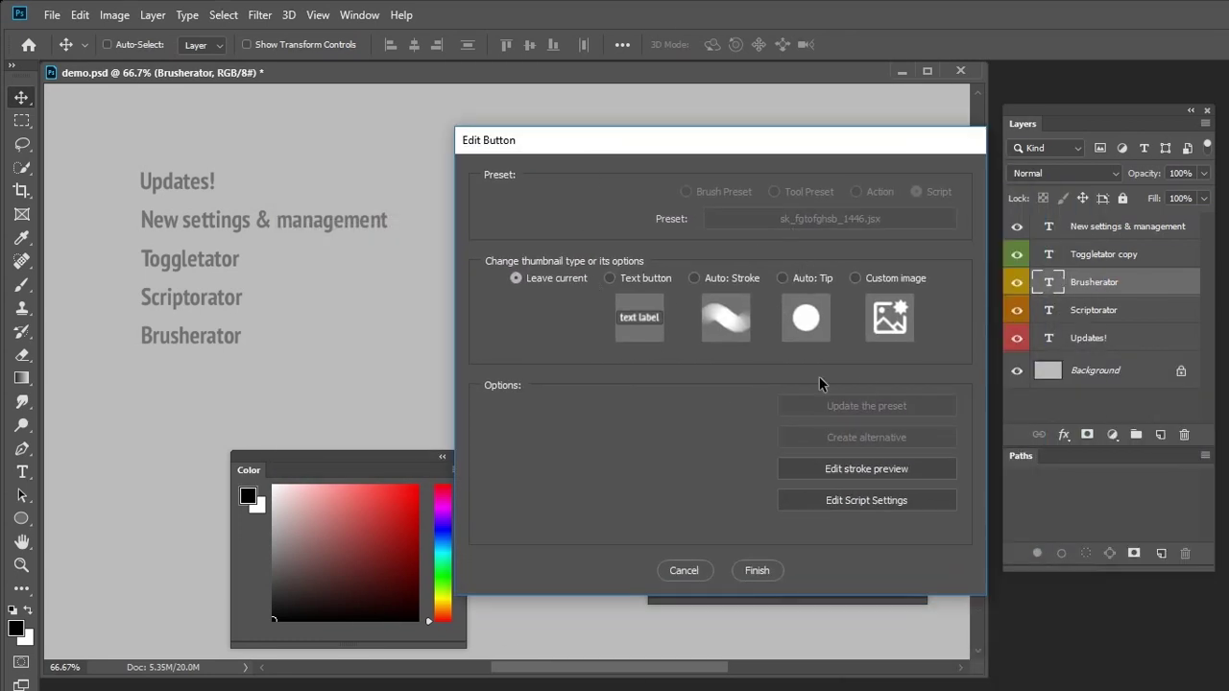
left_click(892, 500)
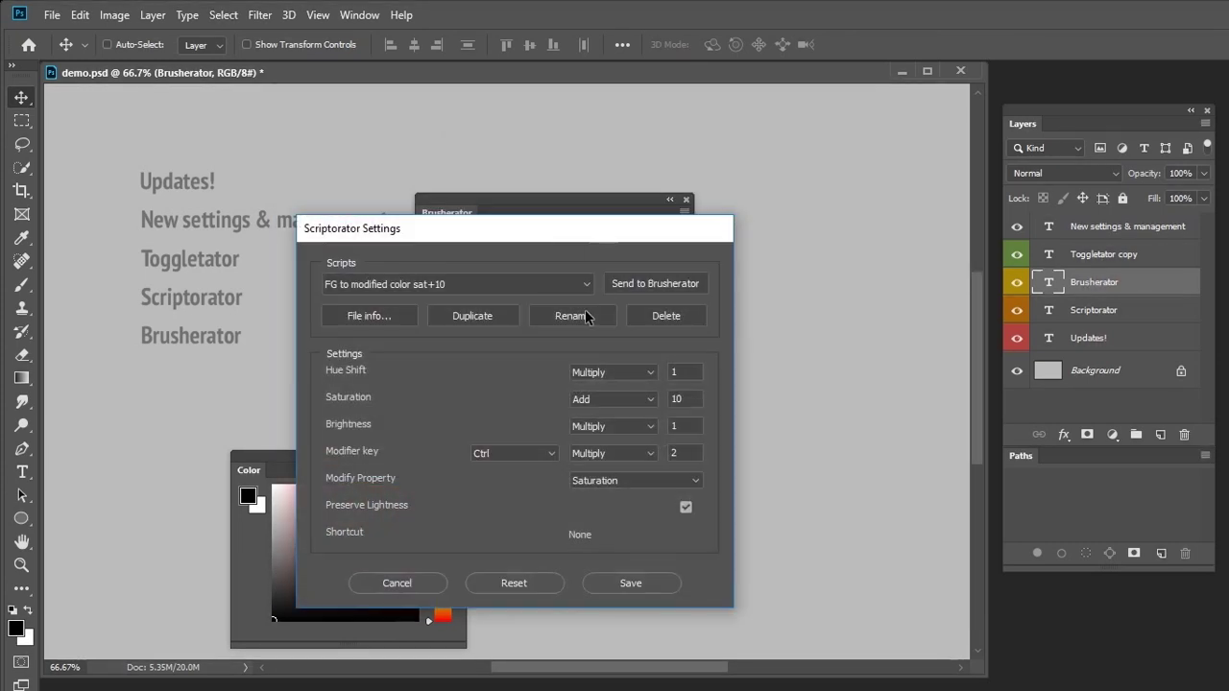
- Rename the script FG to modified color sat+10 as "FG to modified color hsb+10"
left_click(584, 309)
key("End")
key("BackSpace")
key("BackSpace")
key("BackSpace")
key("BackSpace")
key("BackSpace")
key("BackSpace")
type("hsb+10")
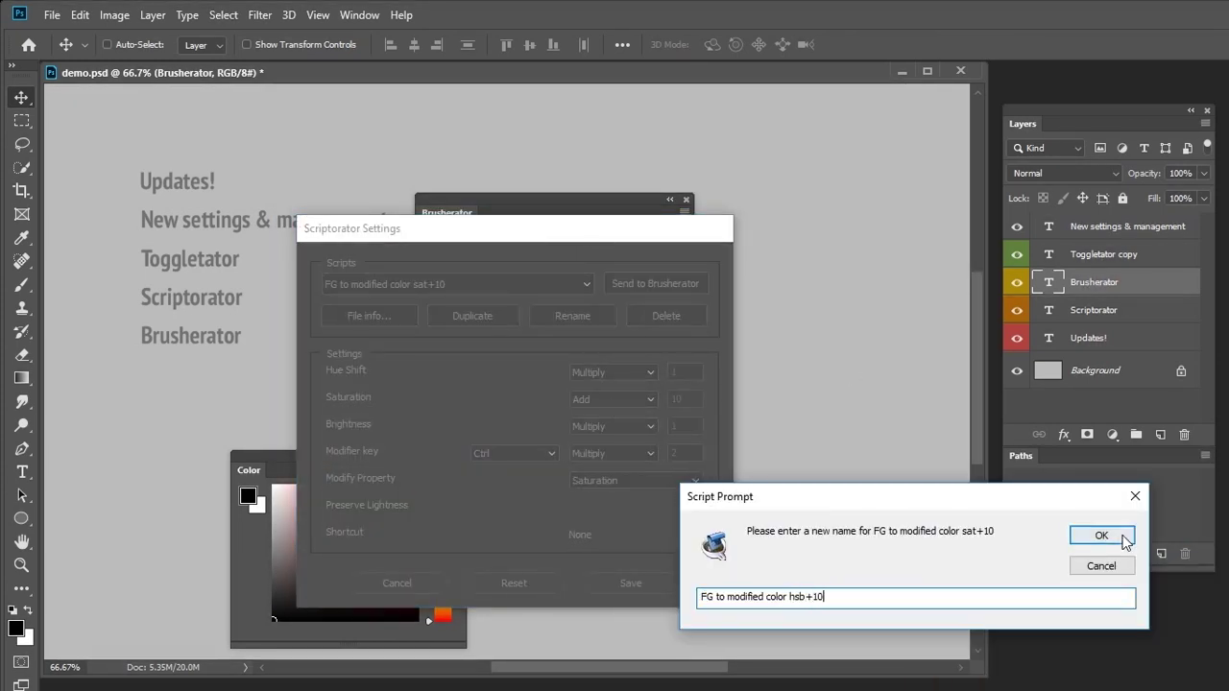
left_click(1101, 535)
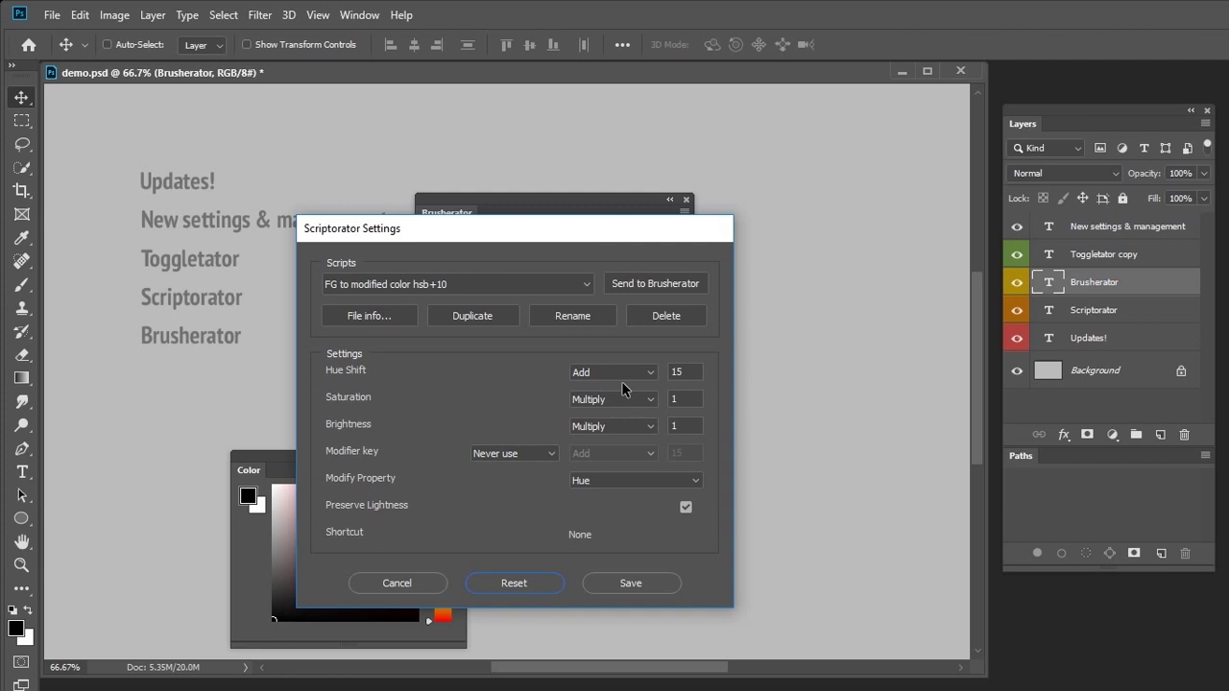
- Set the hsb+10 script's hue shift to add 10 and its Ctrl modifier to add 20
left_click(679, 366)
left_click(514, 453)
left_click(521, 495)
left_click_drag(681, 453, 638, 461)
type("20")
- Send the hsb+10 script to the Brusherator panel under the name "+10"
left_click(636, 288)
key("ctrl+a")
type("+10")
key("Return")
key("Return")
- Duplicate the hsb+10 script as "FG to modified color hsb-10"
left_click(476, 317)
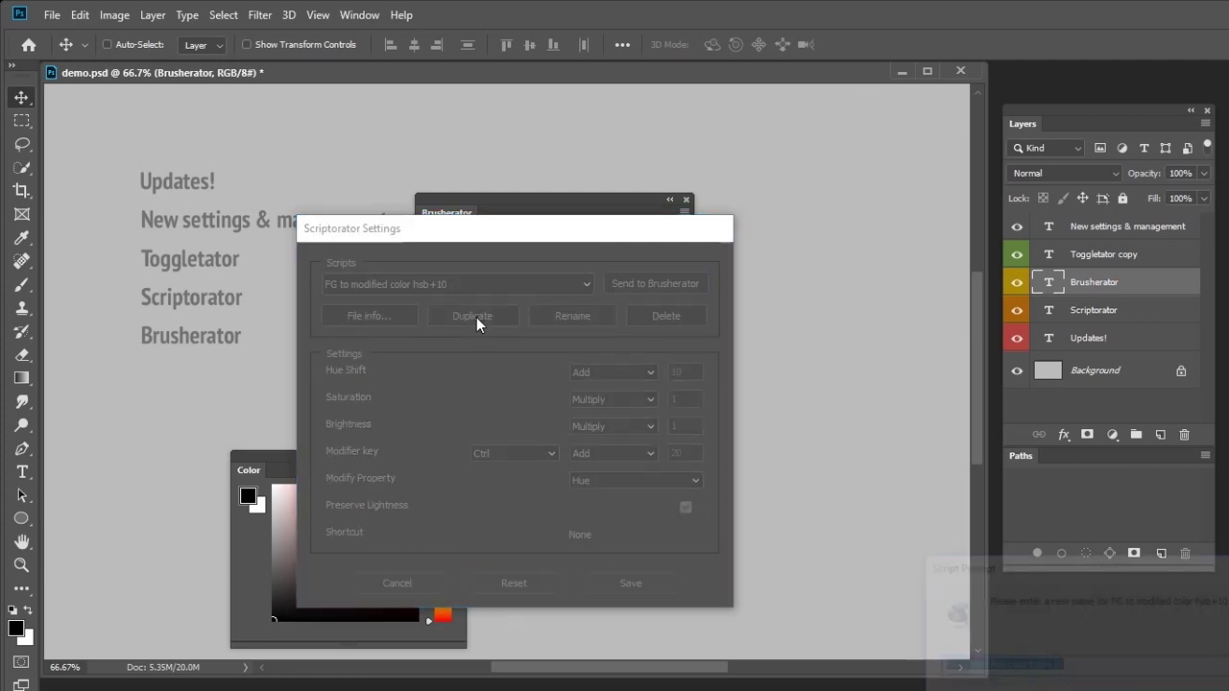
left_click_drag(1147, 568, 725, 459)
key("Delete")
type("-")
key("Return")
- Set the hsb-10 script's hue shift to add -10 and its Ctrl modifier to add -20
left_click_drag(685, 371, 634, 357)
type("-10")
left_click(514, 453)
left_click(521, 494)
left_click_drag(682, 451, 534, 365)
type("-20")
- Send the hsb-10 script to Brusherator as "-10" and place the new -10 and +10 buttons side by side below Opacity
left_click(637, 288)
key("ctrl+a")
type("-10")
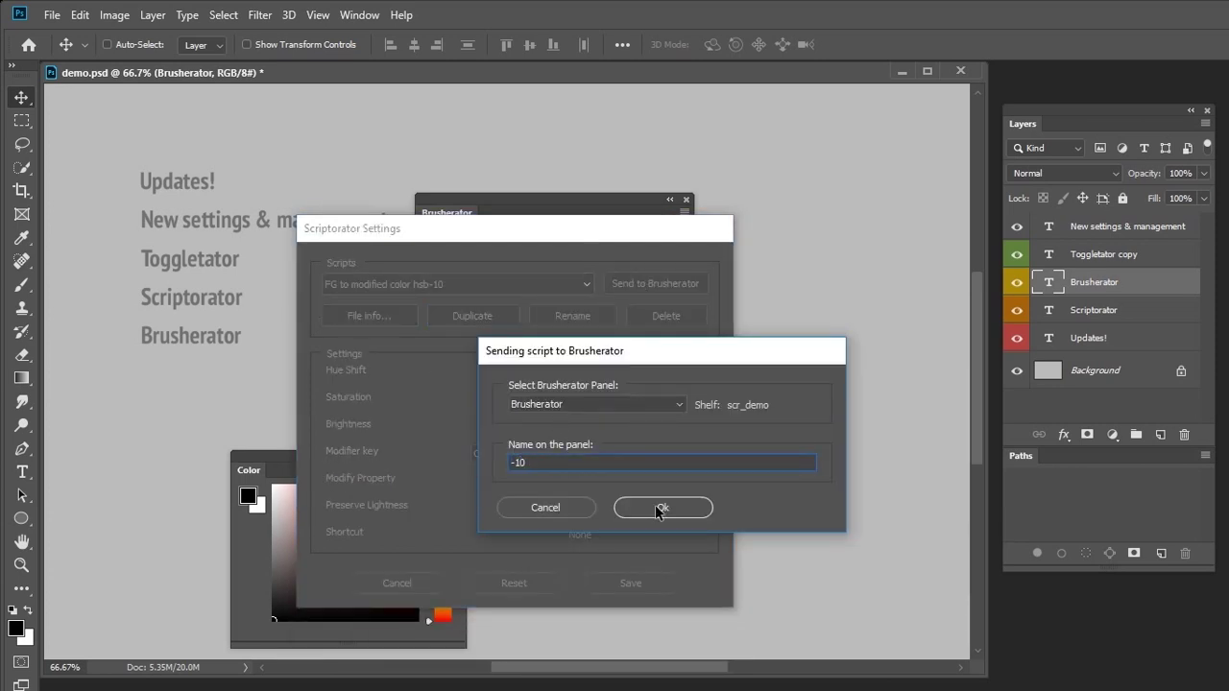
left_click(638, 507)
key("Return")
left_click_drag(453, 253, 493, 350)
left_click_drag(447, 246, 515, 356)
- Add a text label named "hsb" with a custom dark blue color to the Brusherator panel
right_click(485, 330)
mouse_move(524, 251)
left_click(570, 331)
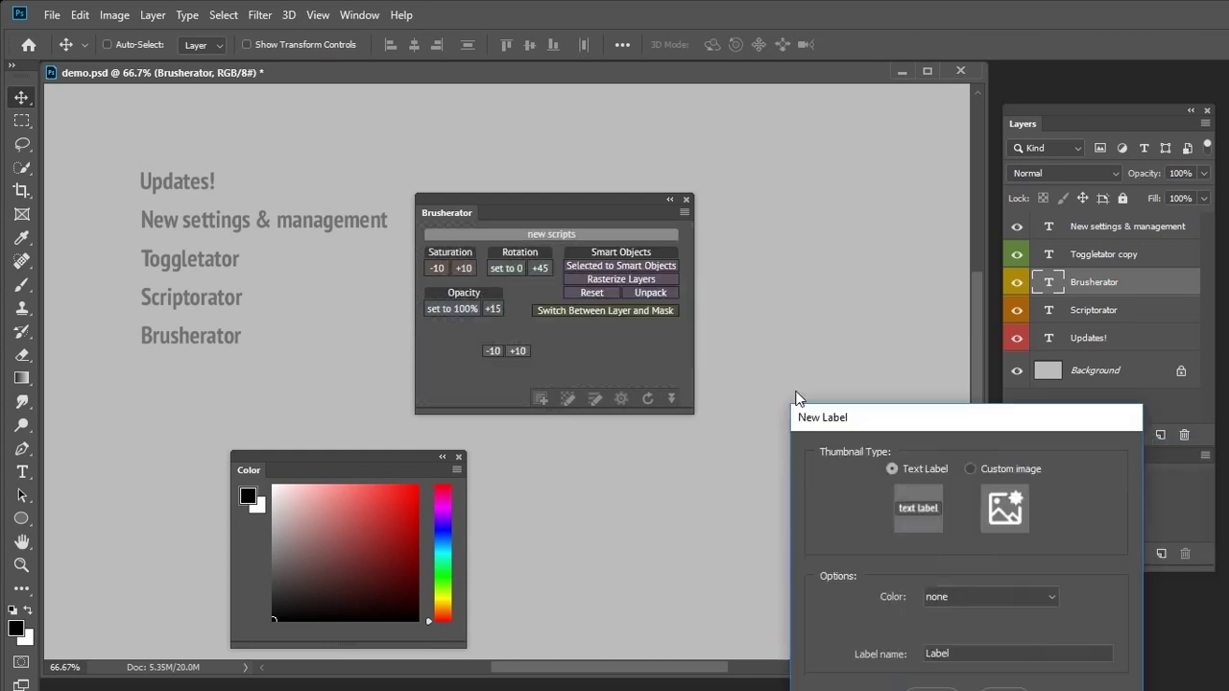
type("hsb")
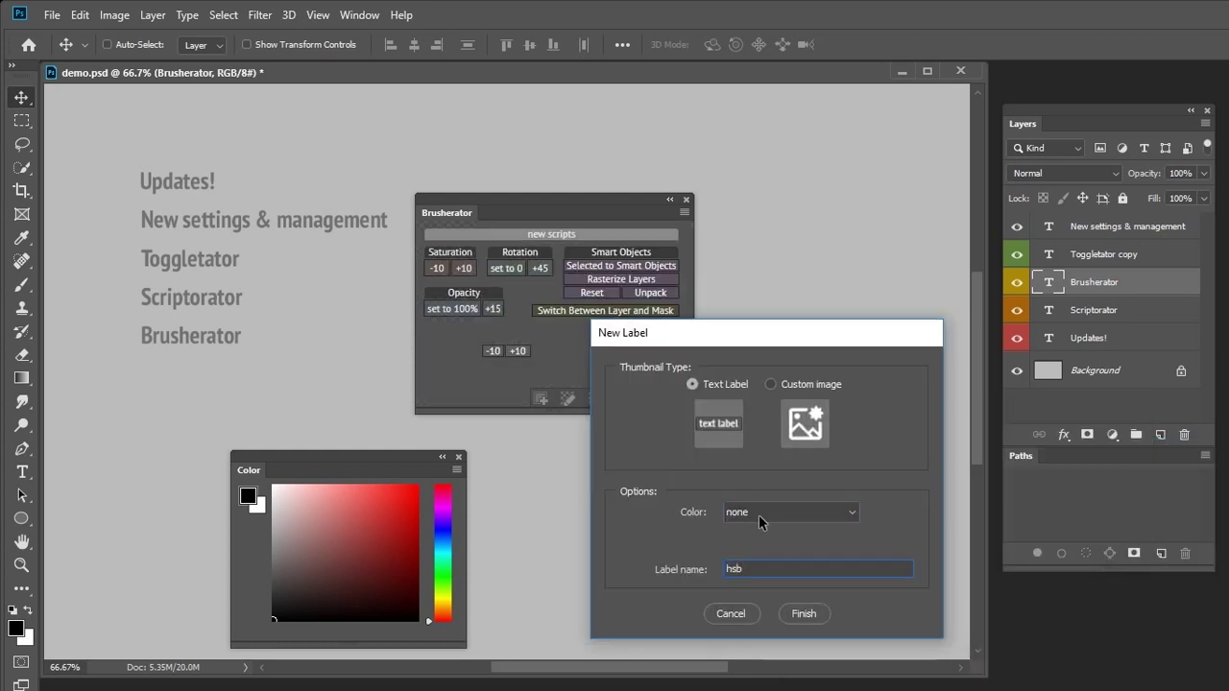
left_click(758, 511)
left_click(768, 668)
left_click(885, 511)
left_click(864, 425)
left_click(1028, 310)
left_click(804, 614)
- Move the Opacity group aside and arrange the hsb label with its -10 and +10 buttons under the Saturation group
left_click_drag(519, 347, 485, 334)
left_click_drag(509, 342, 442, 293)
left_click_drag(463, 294, 570, 330)
left_click_drag(476, 336, 480, 316)
left_click_drag(520, 357, 467, 323)
- Shift the foreground color's hue by running the hsb +10 script repeatedly
left_click(461, 301)
left_click(461, 301)
left_click(460, 302)
left_click(461, 302)
left_click(461, 301)
left_click(461, 301)
left_click(461, 302)
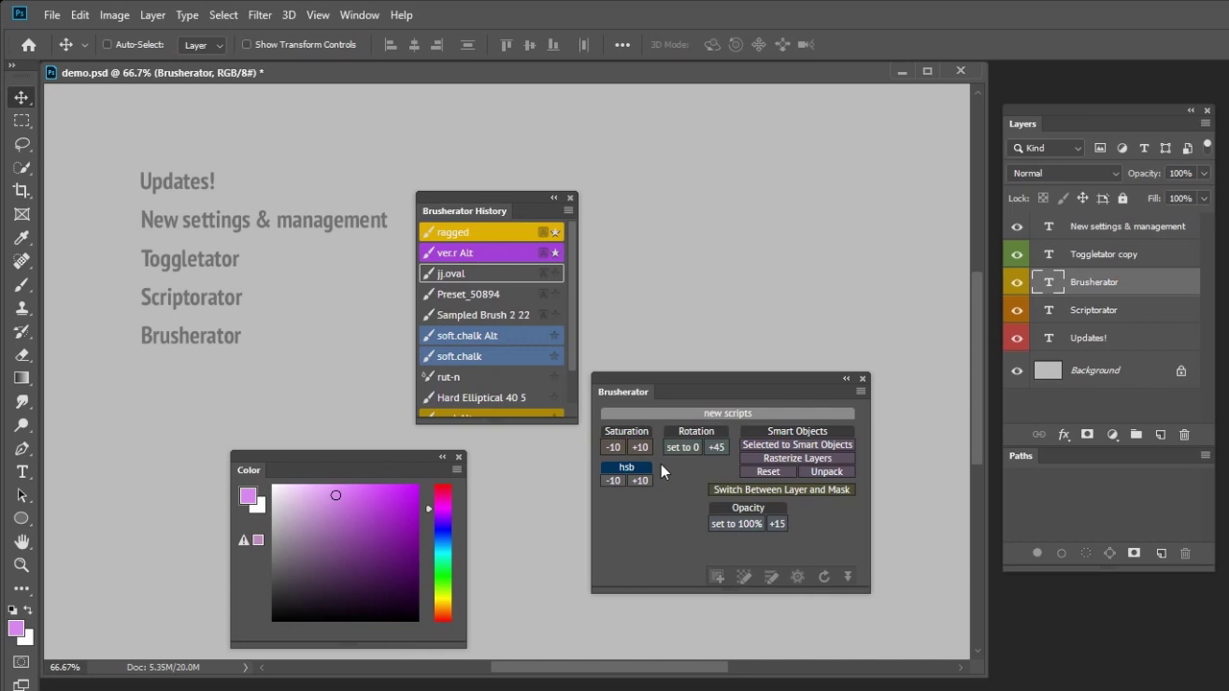
- Start adding presets to the Brusherator panel from History or selected, and empty the list of presets to add
right_click(660, 463)
mouse_move(672, 475)
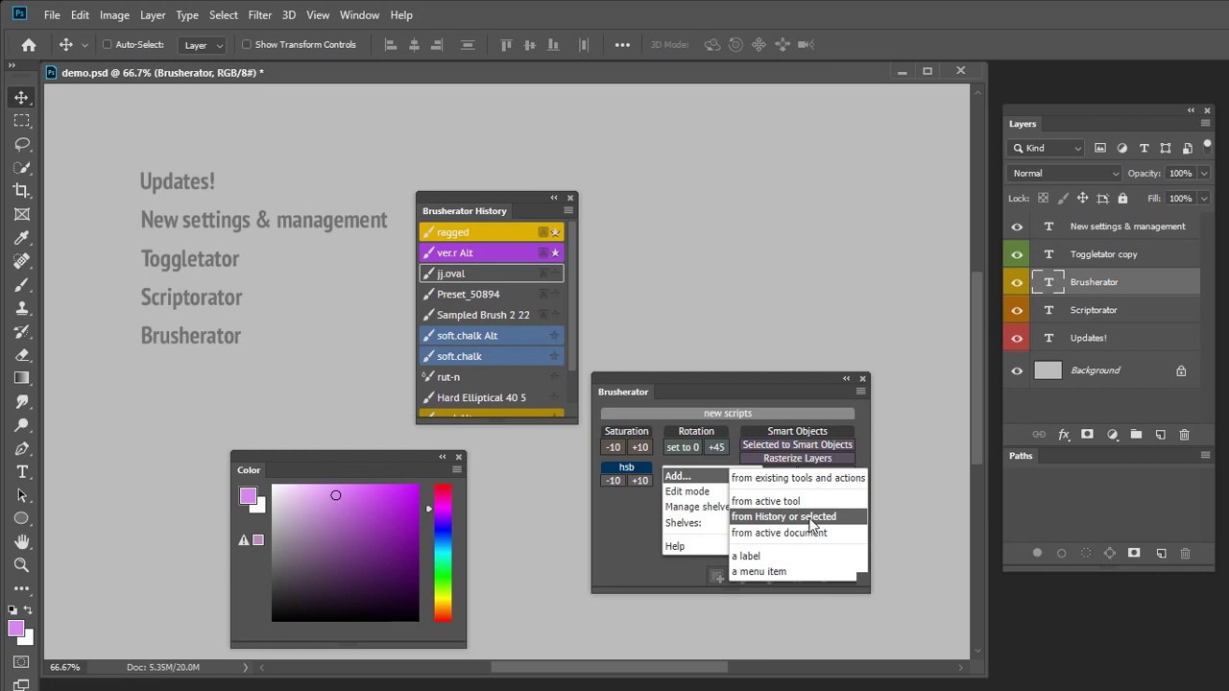
left_click(758, 521)
mouse_move(735, 387)
left_mouse_down()
mouse_move(737, 338)
mouse_move(748, 339)
left_mouse_up()
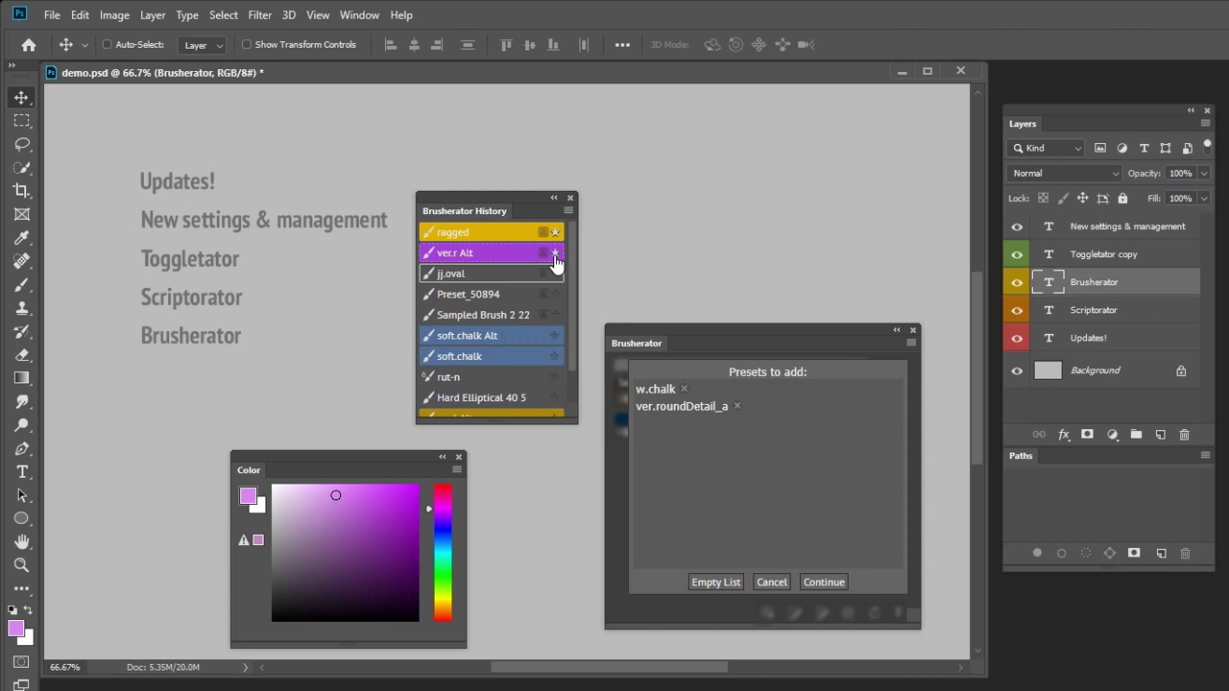
left_click(716, 582)
left_click_drag(504, 210, 453, 326)
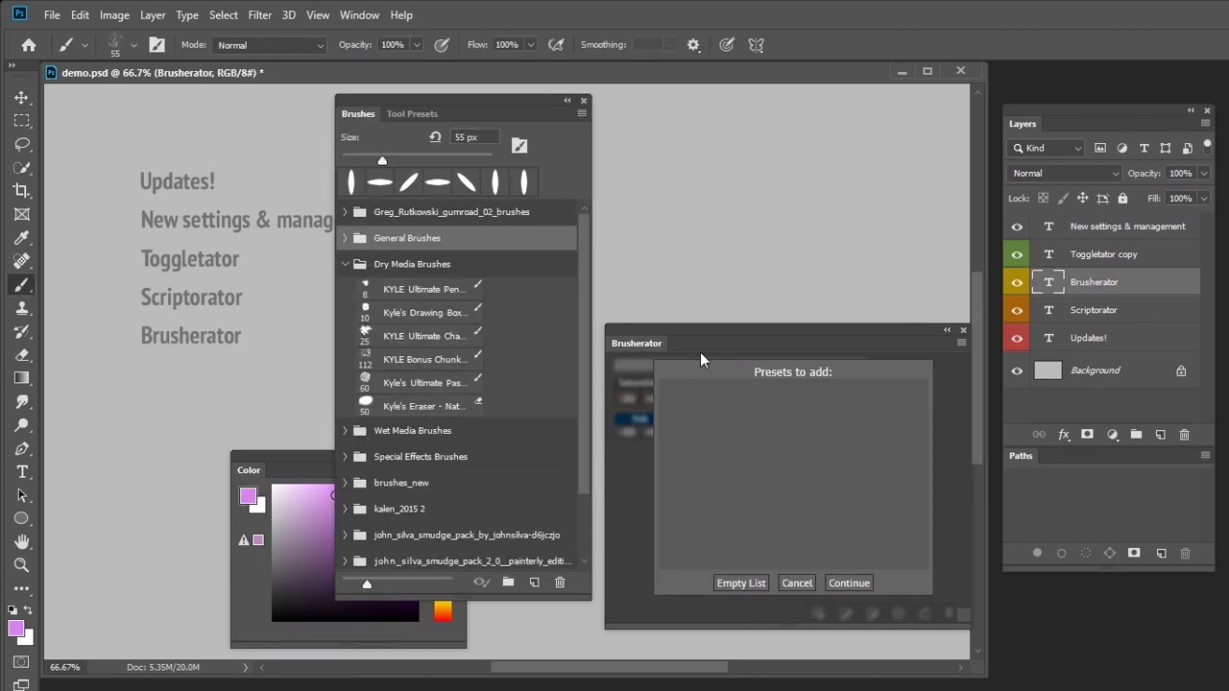
- Collect all six presets of the Dry Media Brushes folder, from KYLE Ultimate Pencil Hard to Kyle's Eraser - Natural Edge
left_click(421, 295)
left_click(423, 313)
left_click(424, 336)
left_click(425, 359)
left_click(429, 382)
left_click(433, 403)
left_click(427, 405)
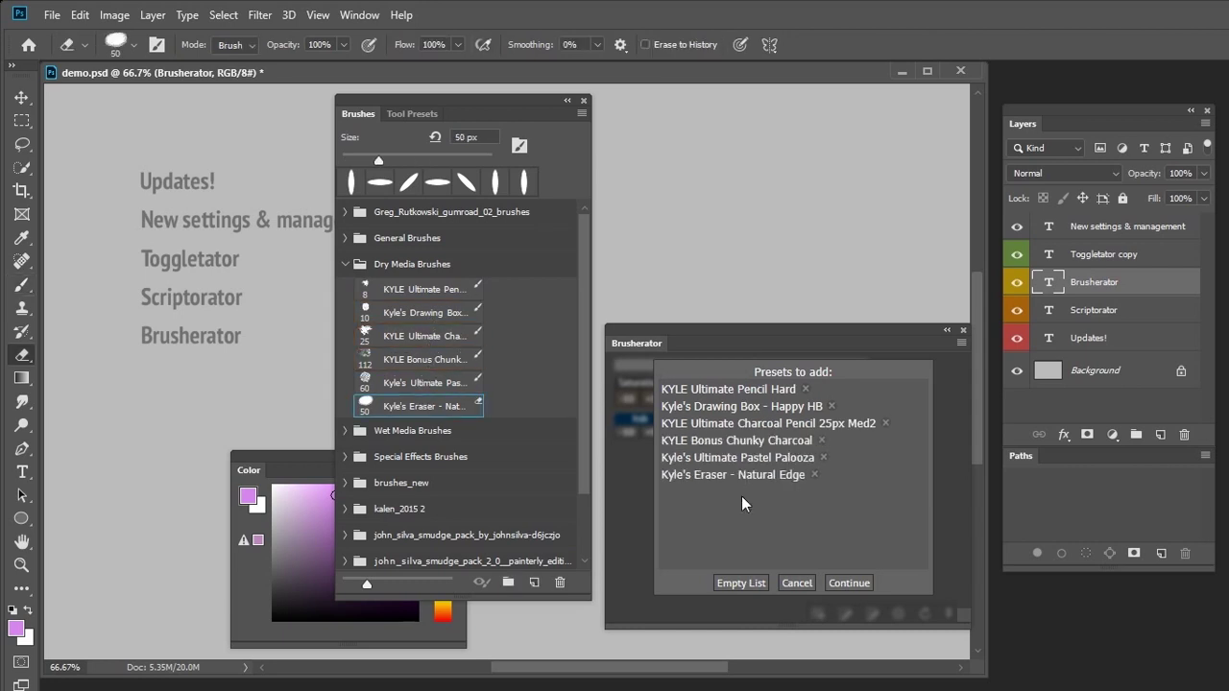
- Choose the button color for the six collected presets and add them to the Brusherator panel
left_click(849, 582)
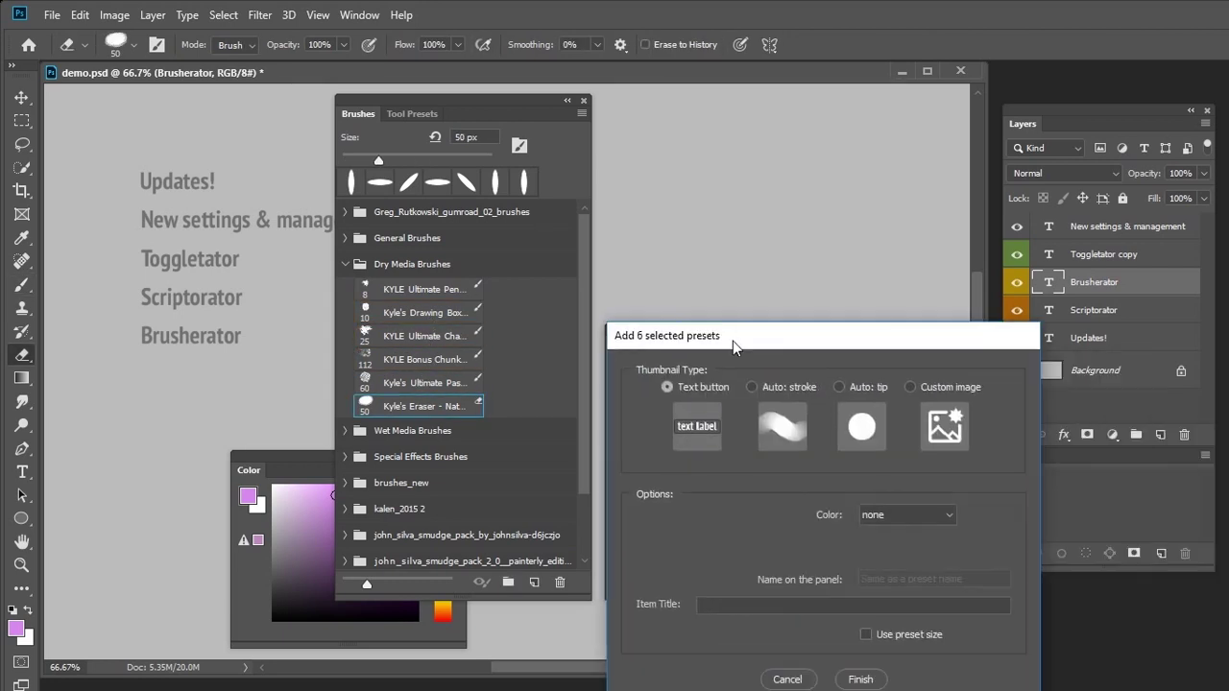
left_click(759, 419)
left_click(900, 446)
left_click(893, 462)
left_click(823, 613)
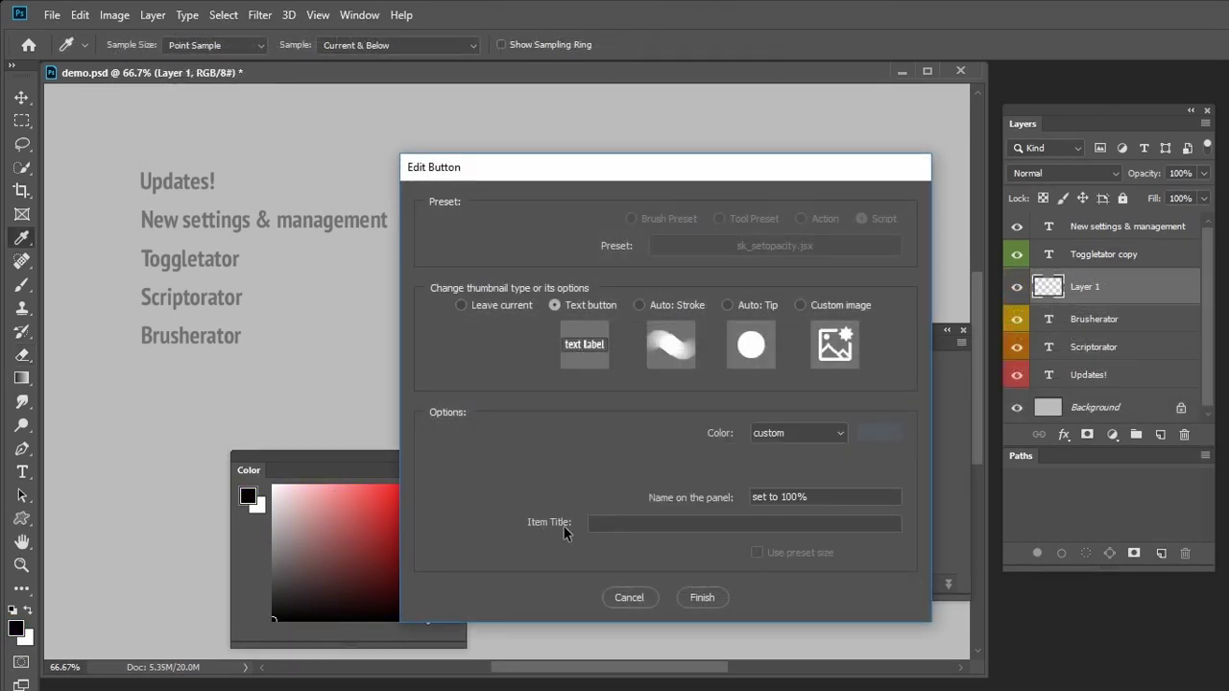
- Give the Opacity set to 100% button the item title "Ctrl+Click: set to 50%" and try the button
left_click(675, 522)
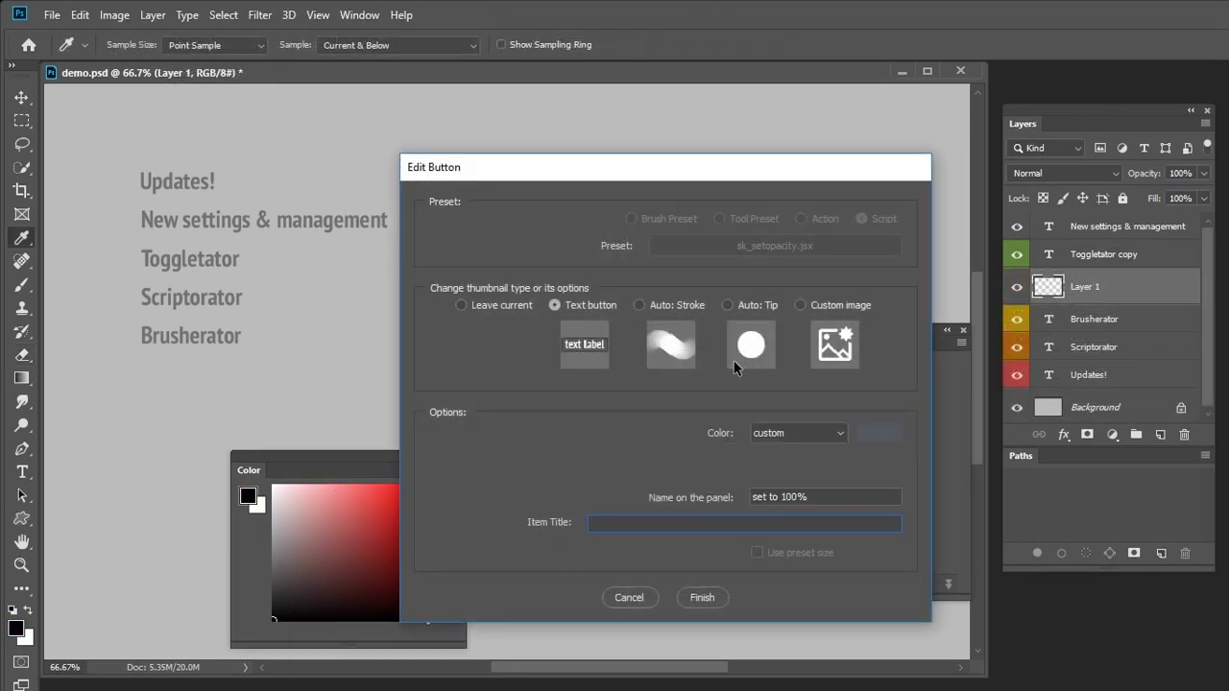
type("Ctrl+Click: sets to")
key("BackSpace")
key("BackSpace")
key("BackSpace")
key("BackSpace")
type("t")
key("BackSpace")
type("to 50%")
left_click(704, 599)
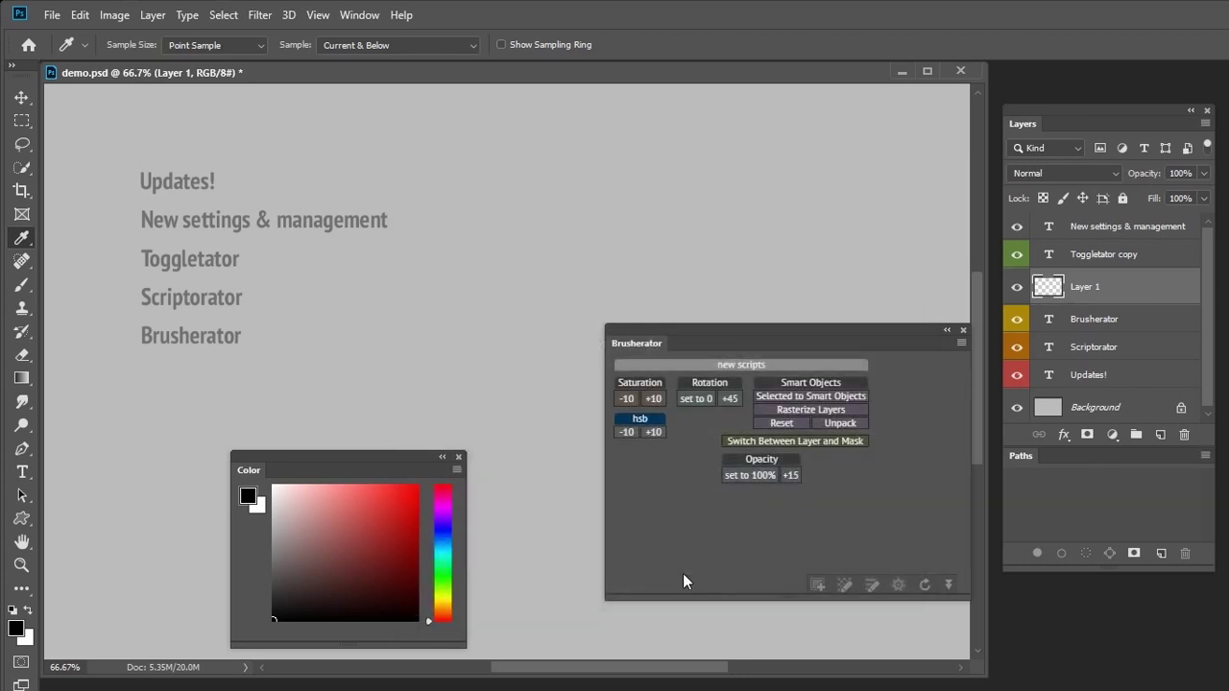
left_click(753, 477)
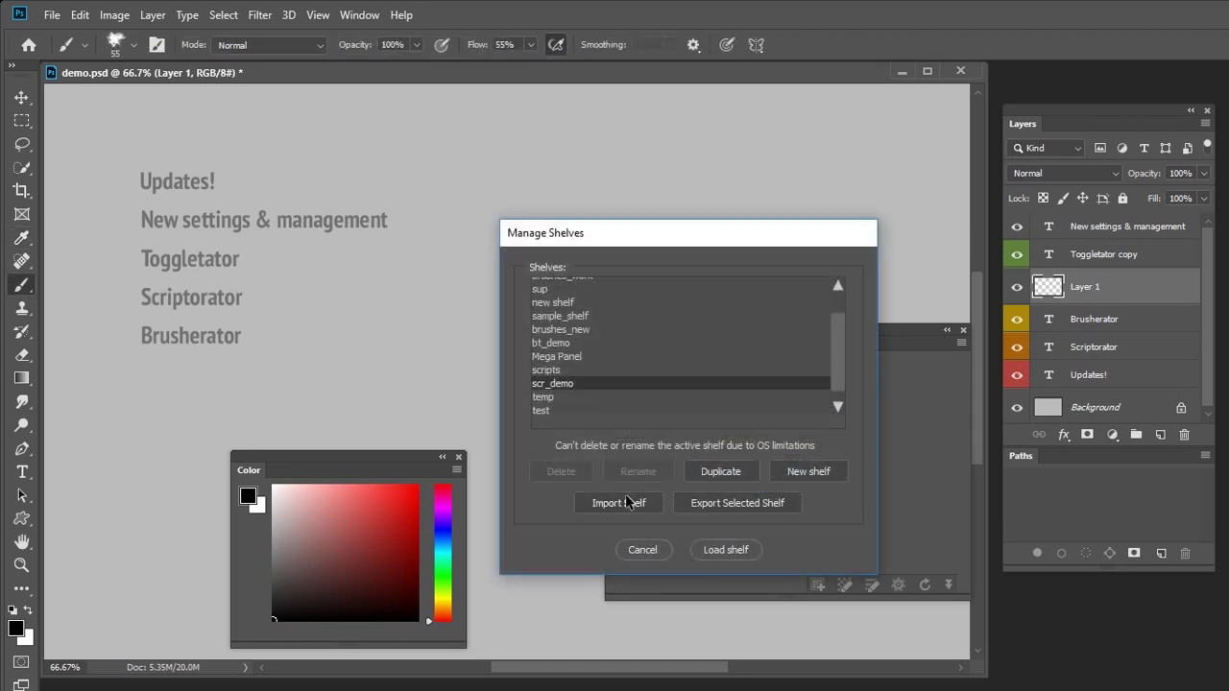
- Look through the shelf list and its options in Manage Shelves, and close it without loading a shelf
scroll(694, 401, "up", 1)
scroll(682, 384, "down", 2)
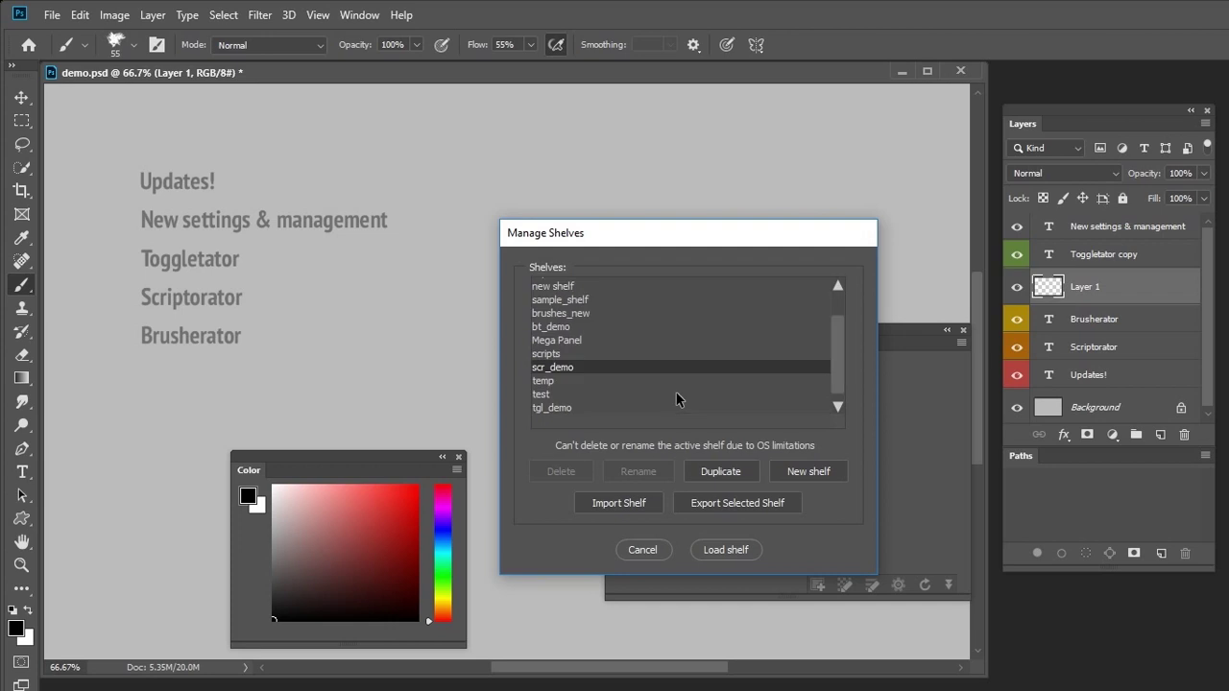
scroll(662, 389, "up", 2)
scroll(643, 407, "down", 2)
left_click(642, 550)
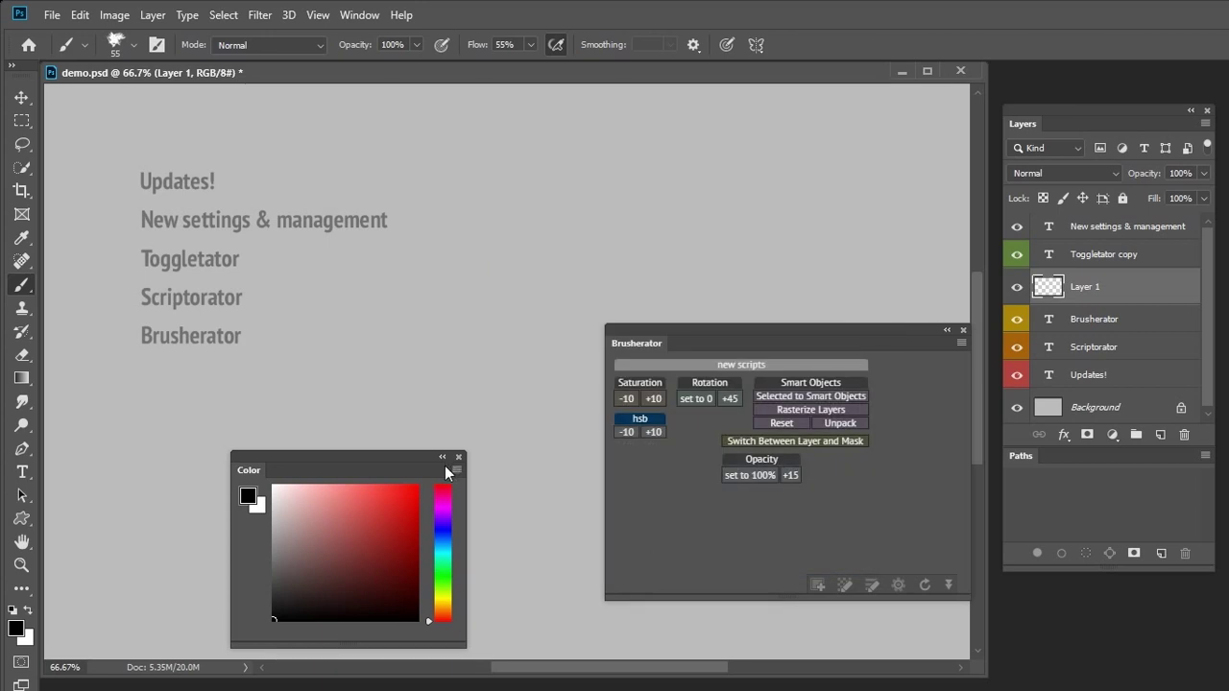
- Create a text button for the Hue Cube item of the Color panel's menu, with no button color
left_click(456, 471)
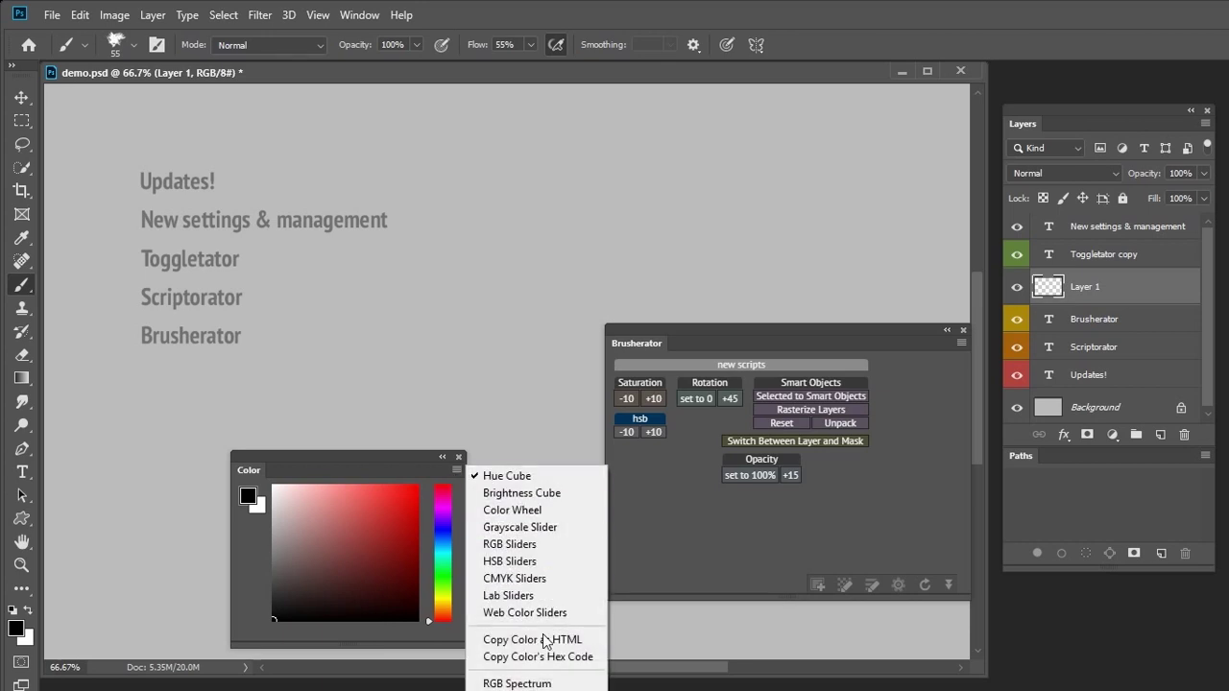
left_click(645, 498)
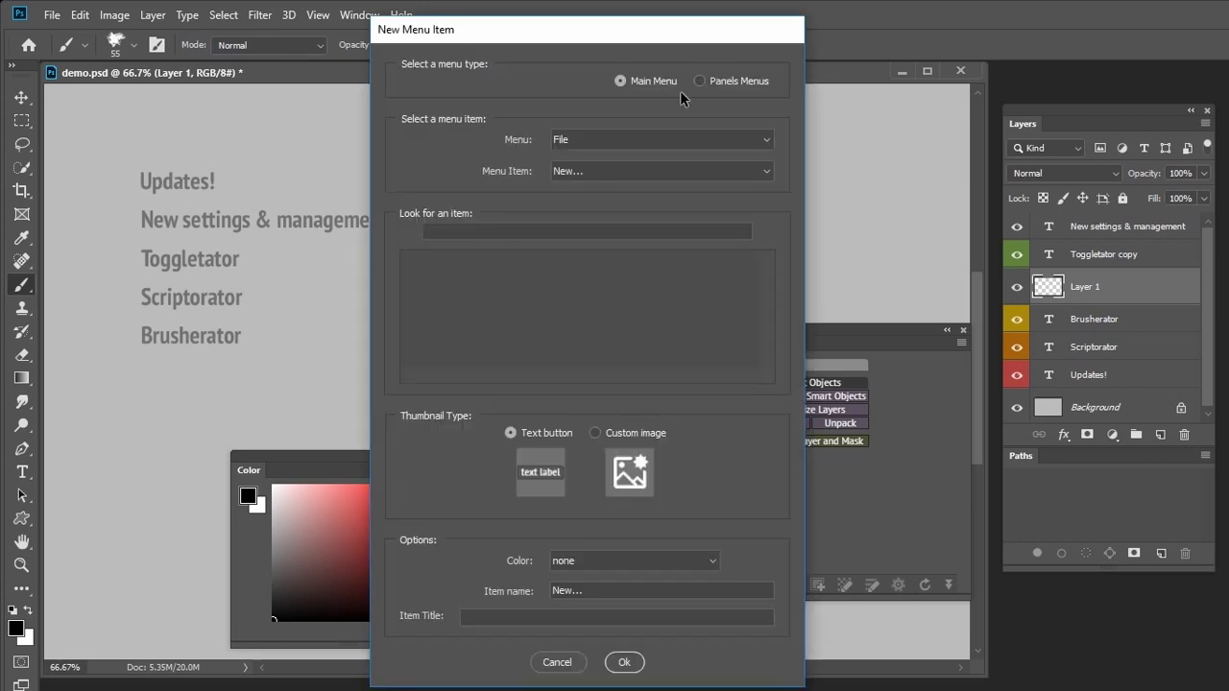
left_click(741, 80)
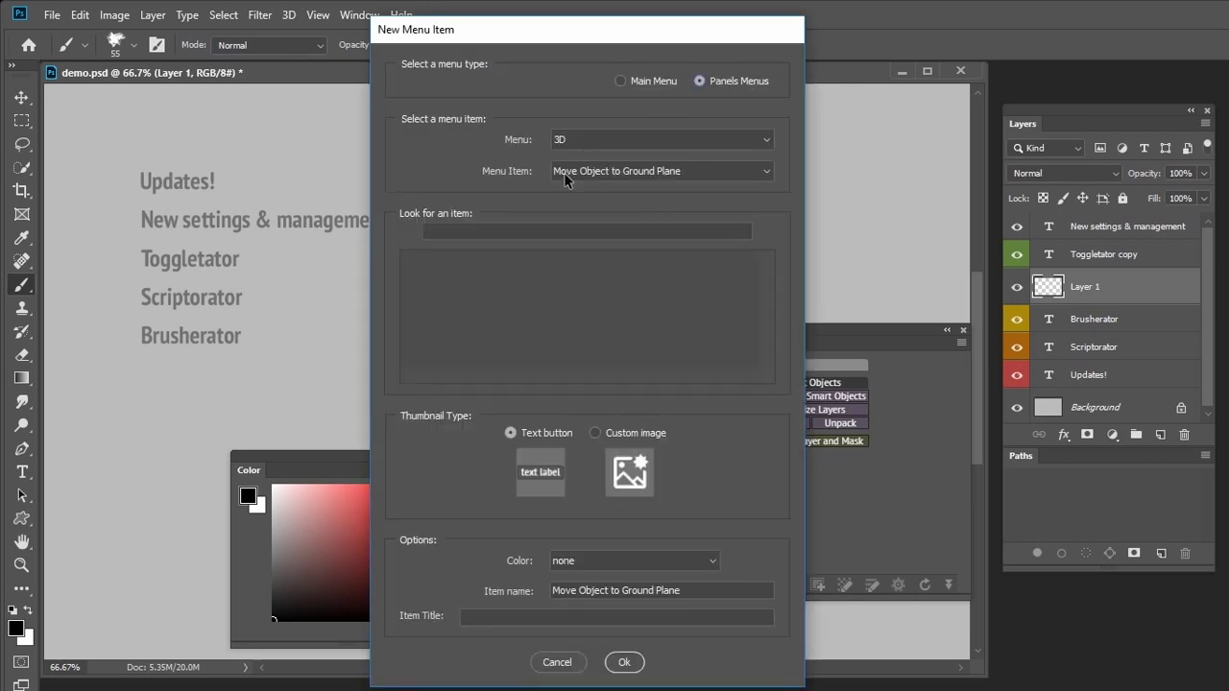
left_click(662, 140)
left_click(574, 160)
left_click(624, 139)
left_click(580, 260)
left_click(615, 171)
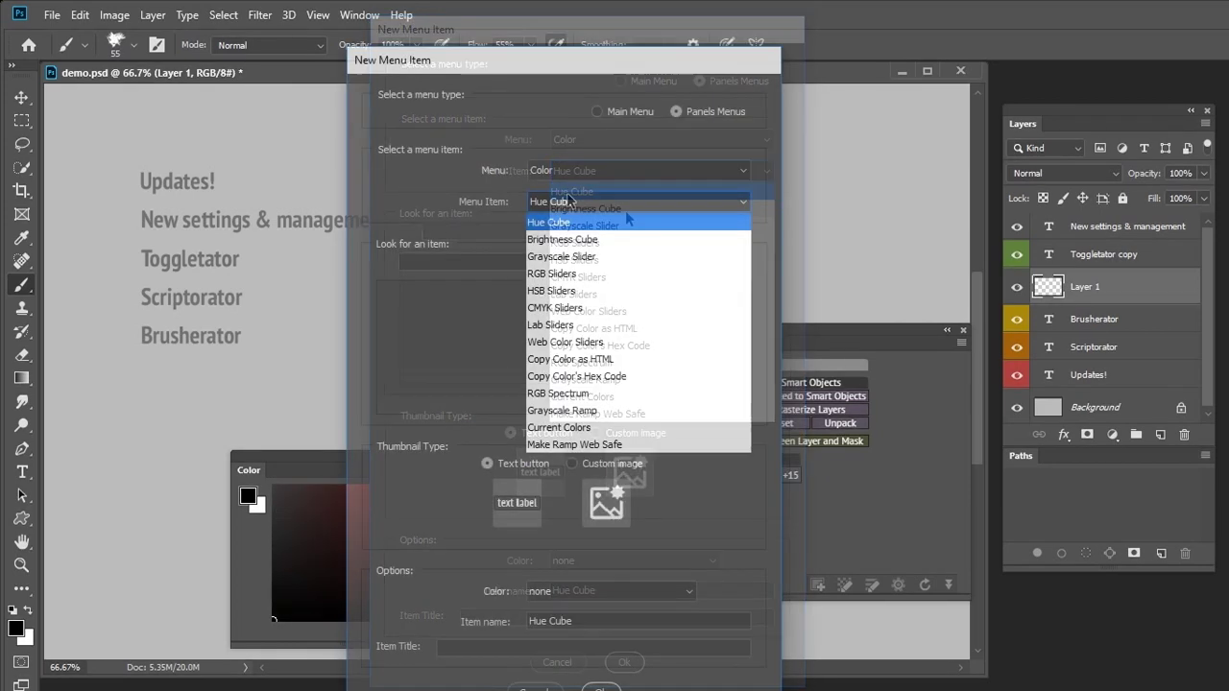
left_click(595, 359)
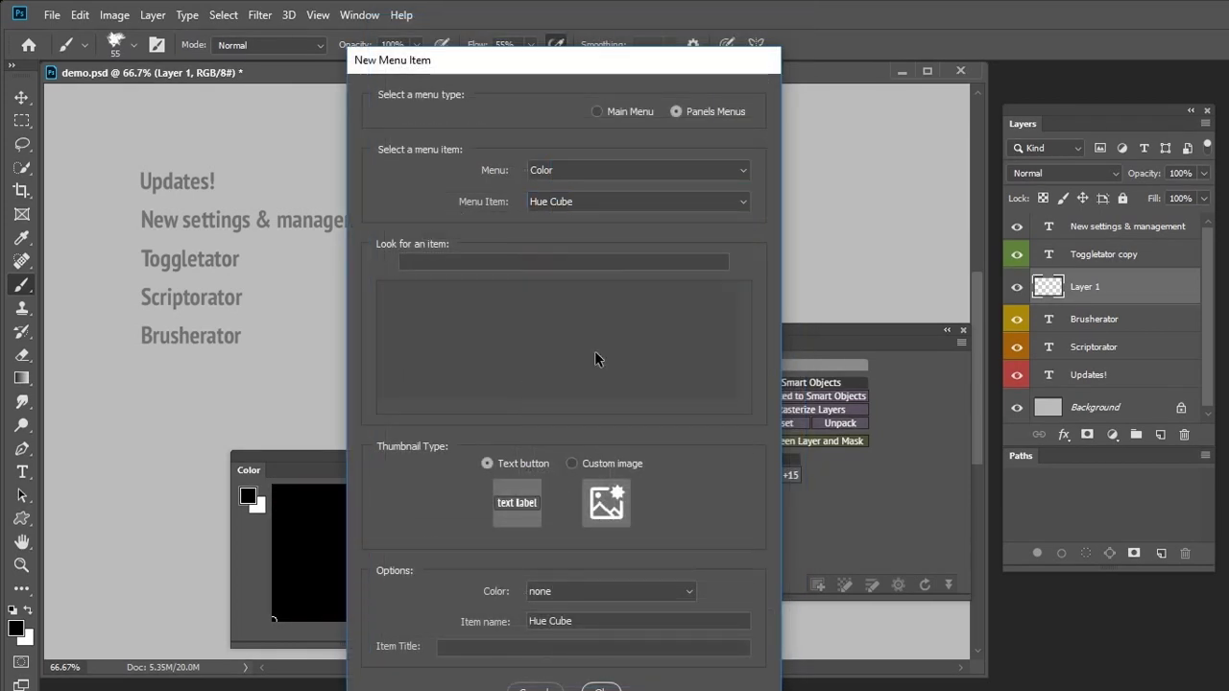
left_click(600, 688)
- Try the Hue Cube and Brightness Cube buttons by switching the Color panel back and forth, ending on Hue Cube
left_click(655, 481)
left_click(664, 464)
left_click(663, 482)
left_click(669, 465)
left_click(663, 481)
left_click(672, 465)
left_click(667, 480)
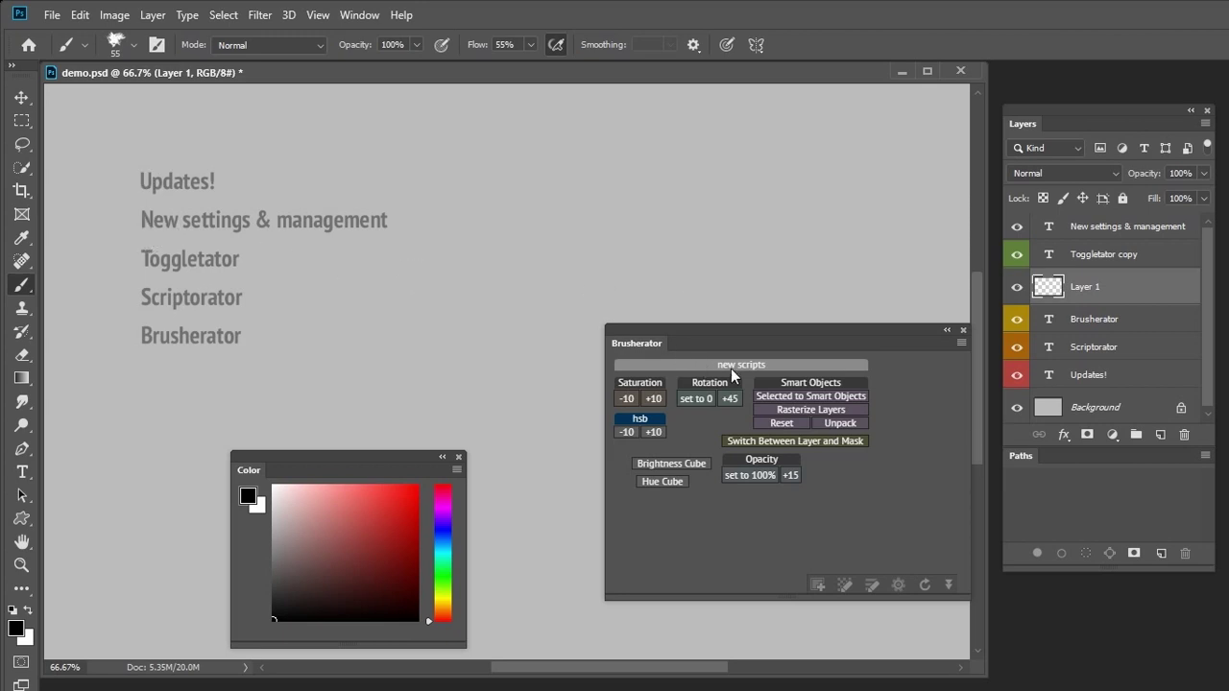
- Look through the Brusherator panel's shelves and options without changing any, and reposition the panel over the canvas
mouse_move(915, 329)
left_mouse_down()
mouse_move(738, 153)
mouse_move(750, 140)
left_mouse_up()
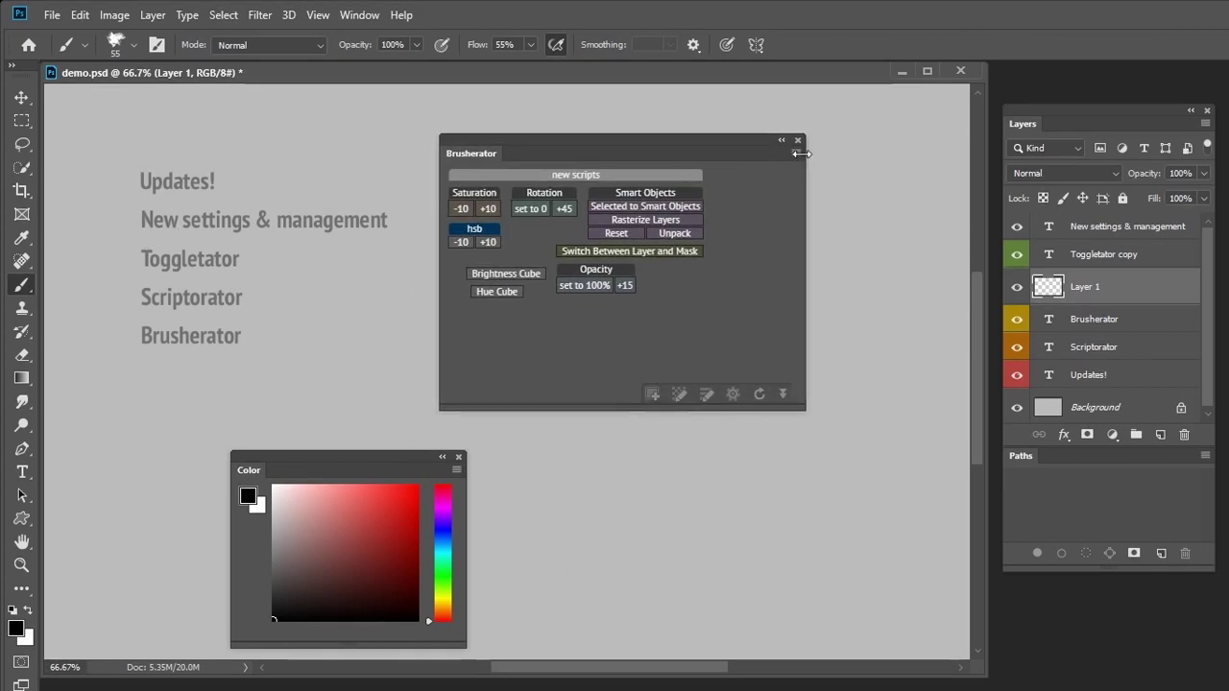
left_click(795, 153)
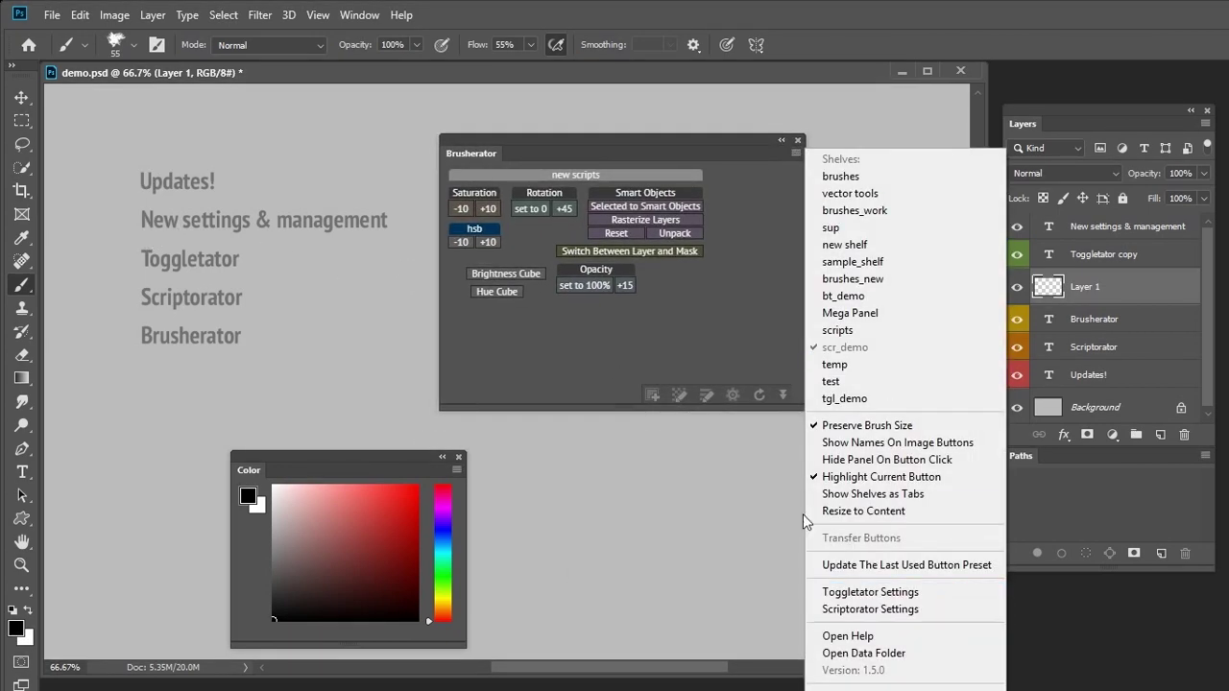
left_click(678, 356)
left_click_drag(649, 153, 765, 308)
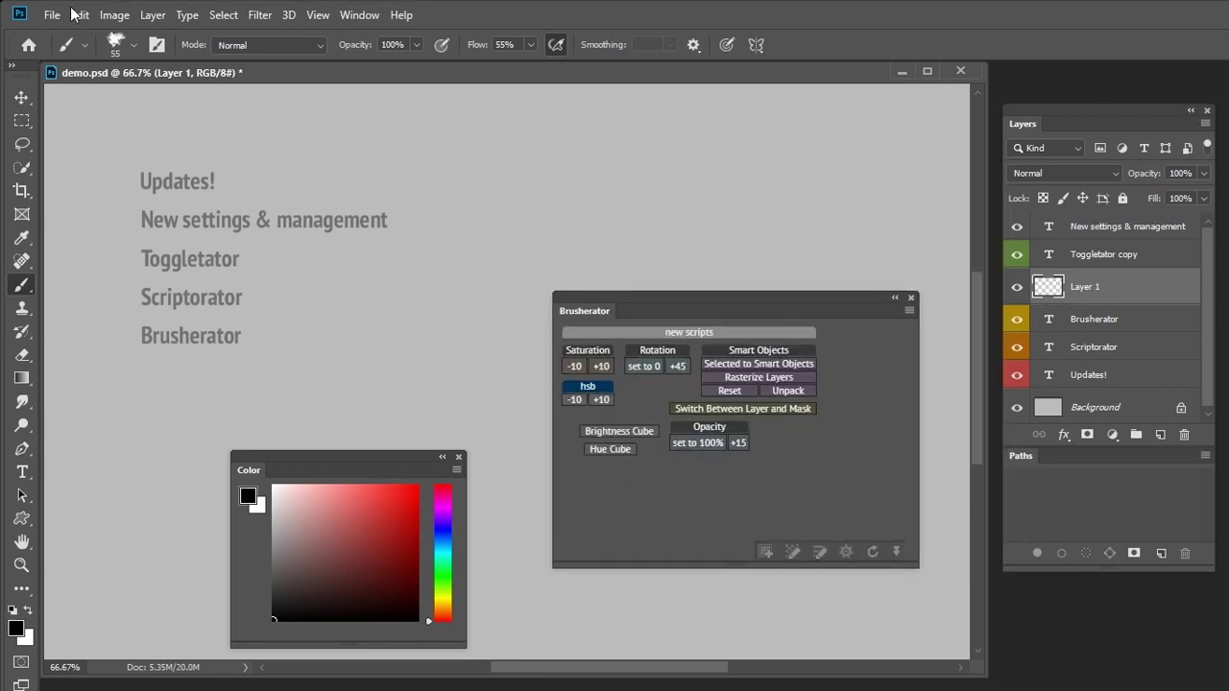